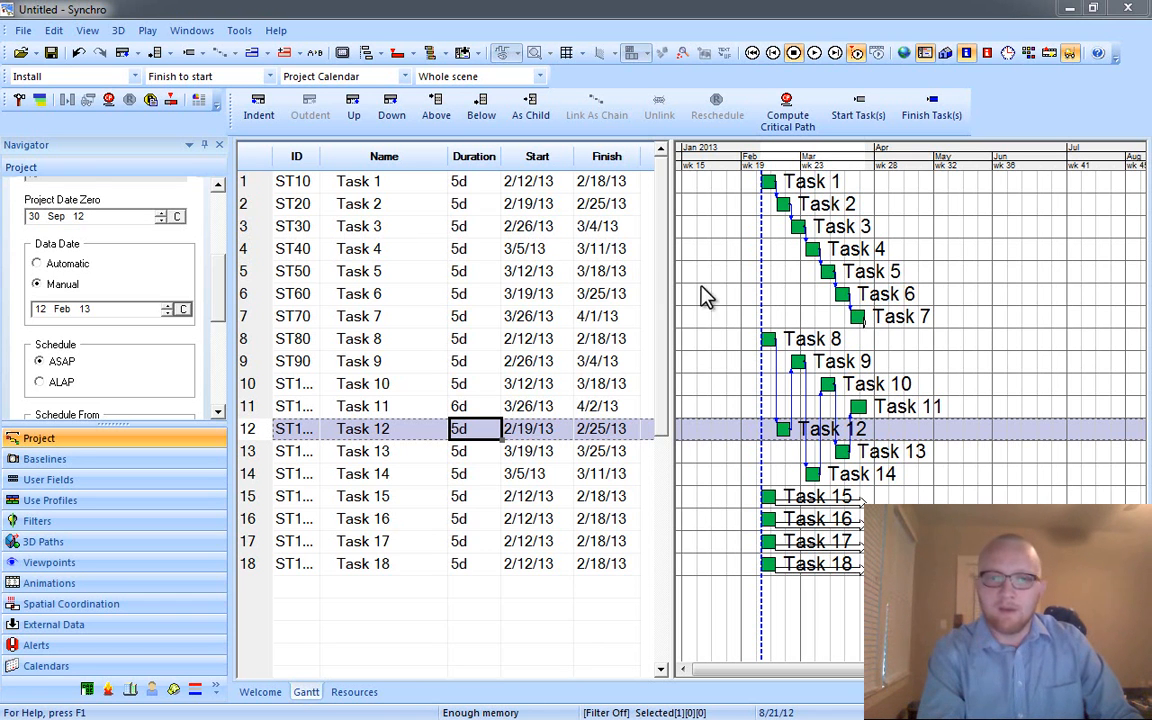
Step: Advance the project's manual data date to 19 Feb 13
left_click(38, 311)
key("Up")
key("Up")
key("Up")
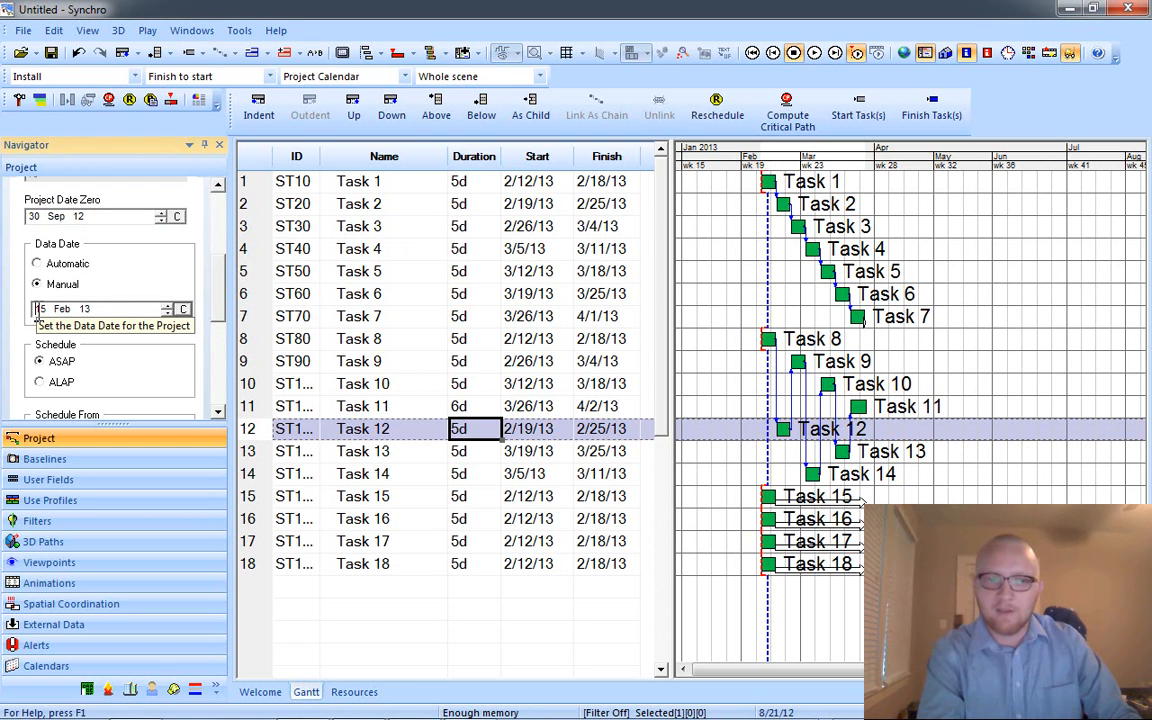
key("Up")
key("Up")
key("Up")
key("Up")
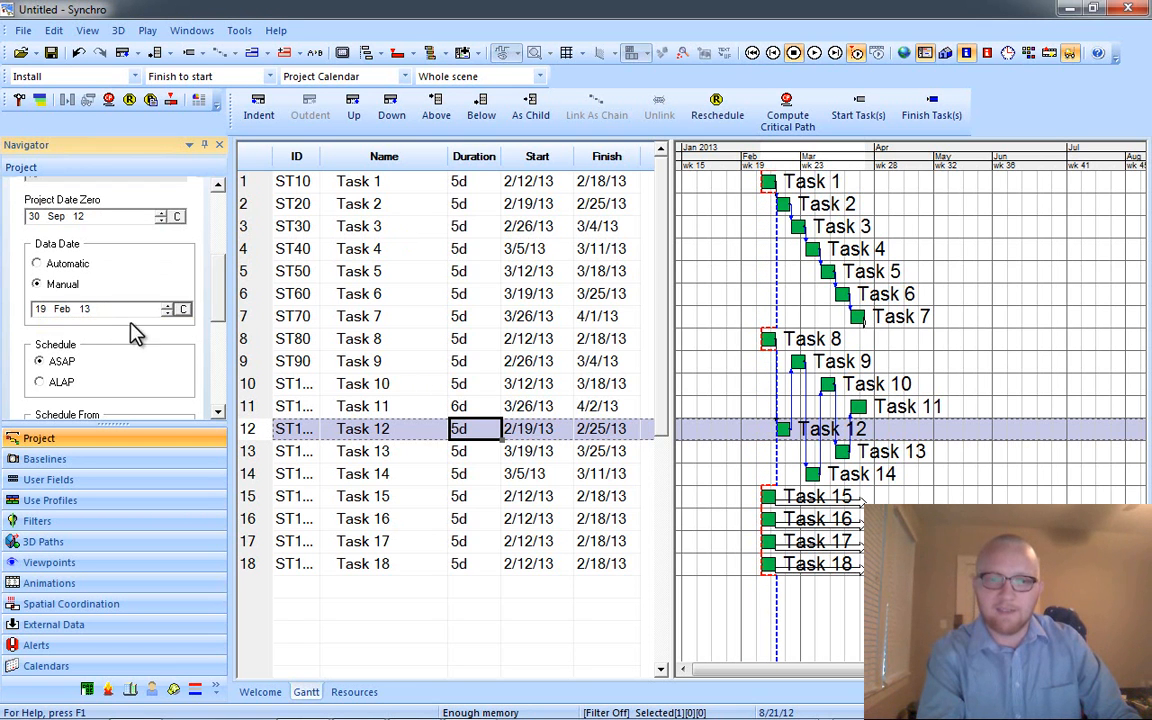
Step: Set the manual data date to 25 Feb 13 and reschedule the project's tasks
left_click(184, 310)
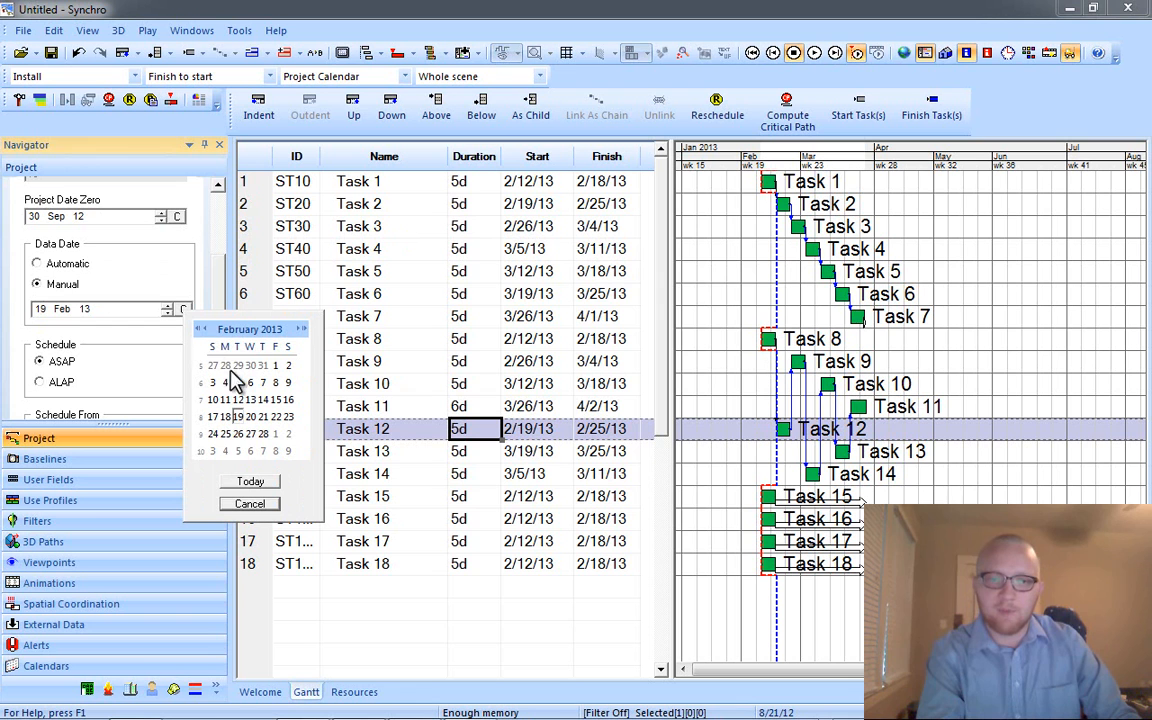
left_click(226, 435)
left_click(720, 116)
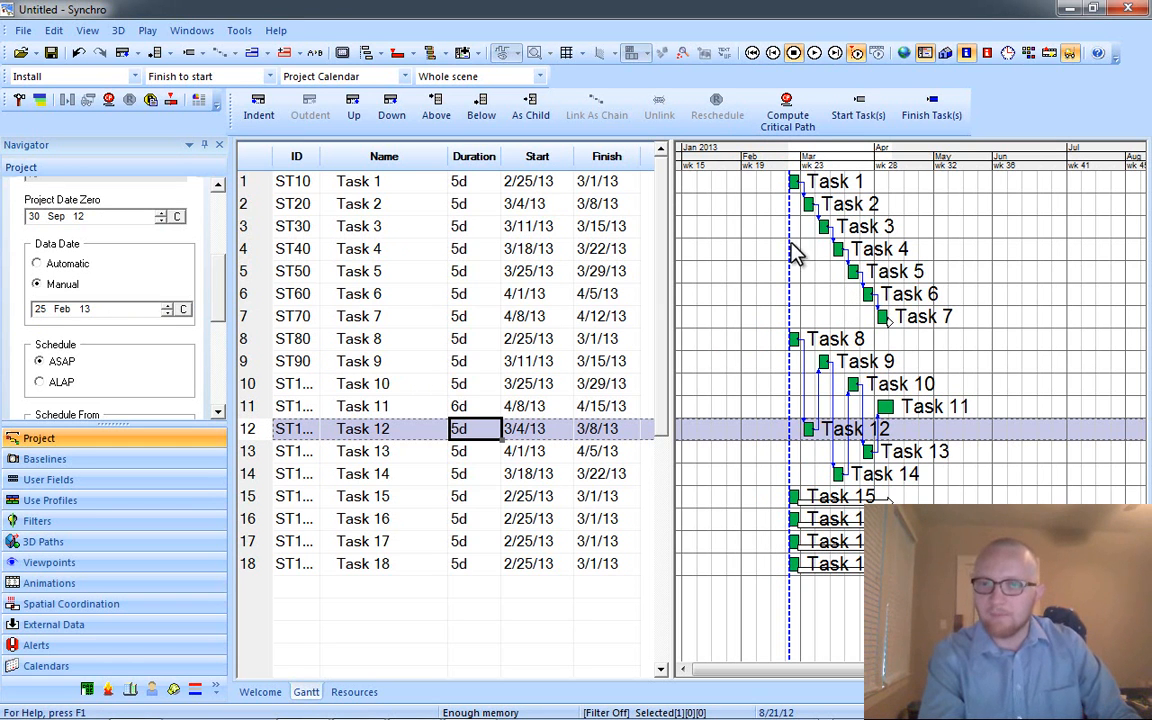
Step: Set the project's manual data date to 06 Mar 13
left_click(184, 310)
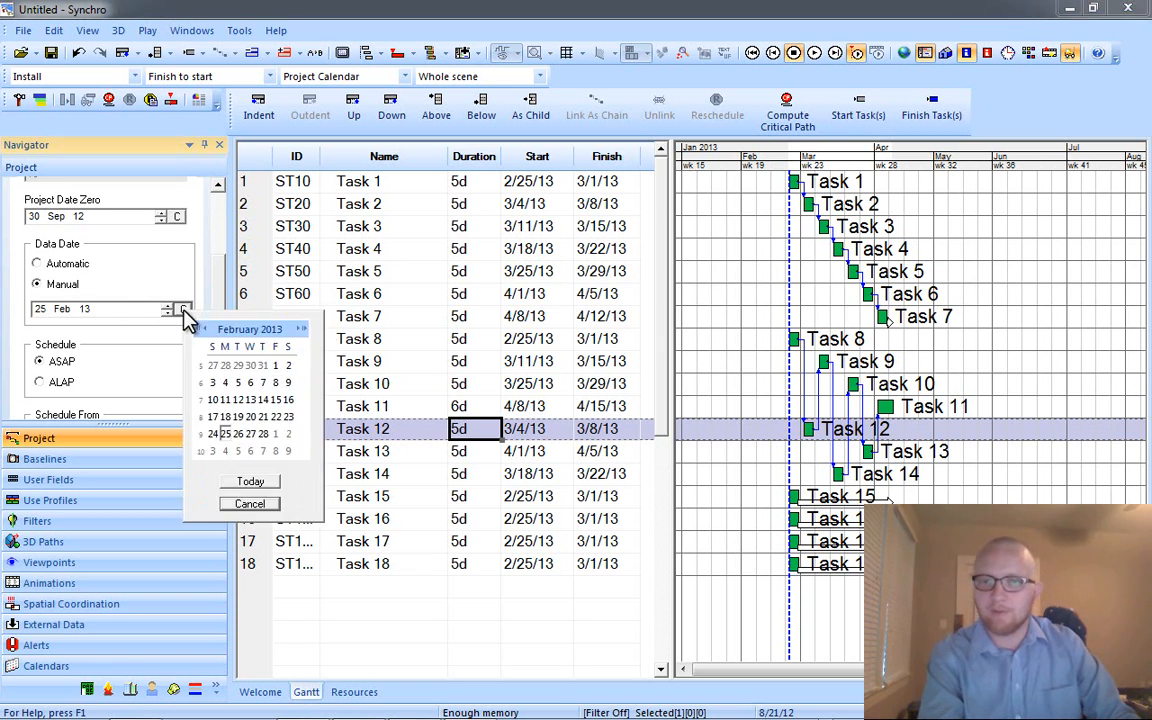
left_click(251, 451)
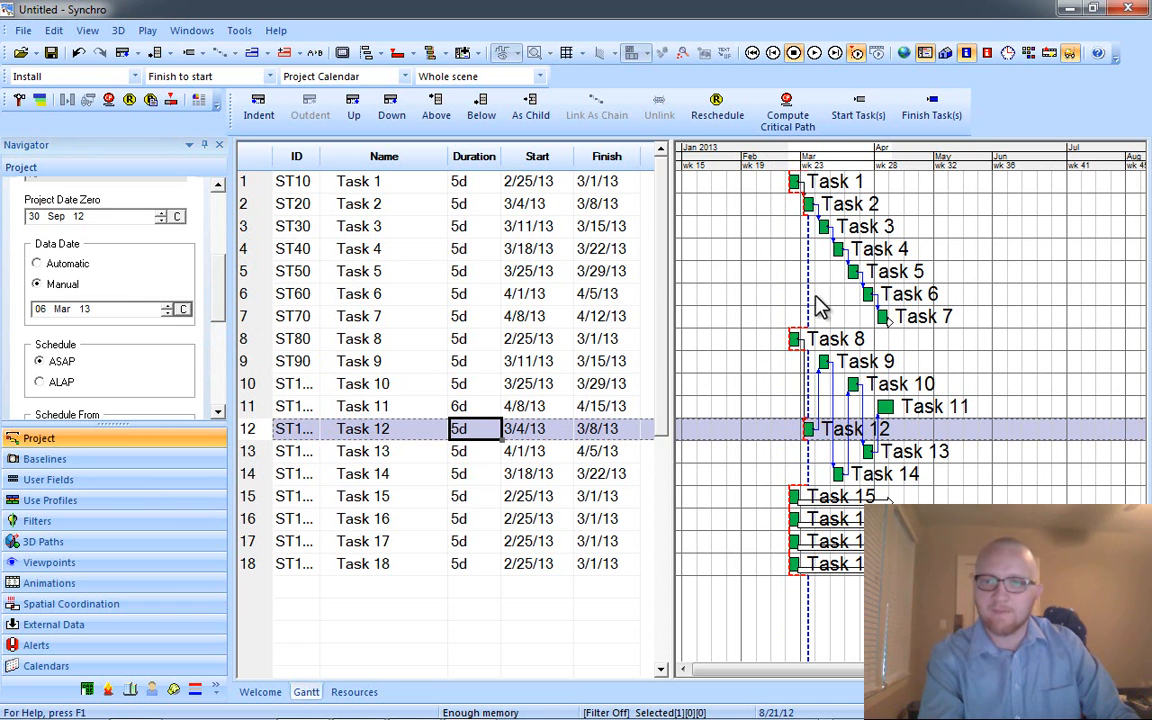
scroll(812, 267, "up", 5)
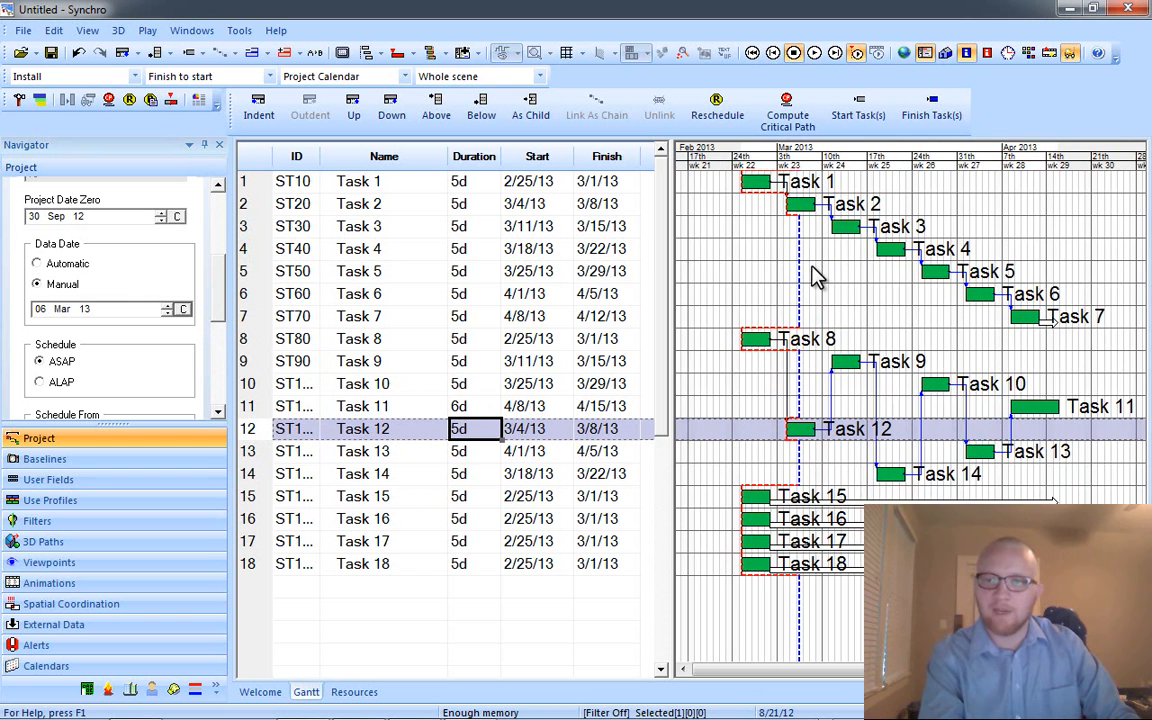
left_click_drag(812, 272, 831, 262)
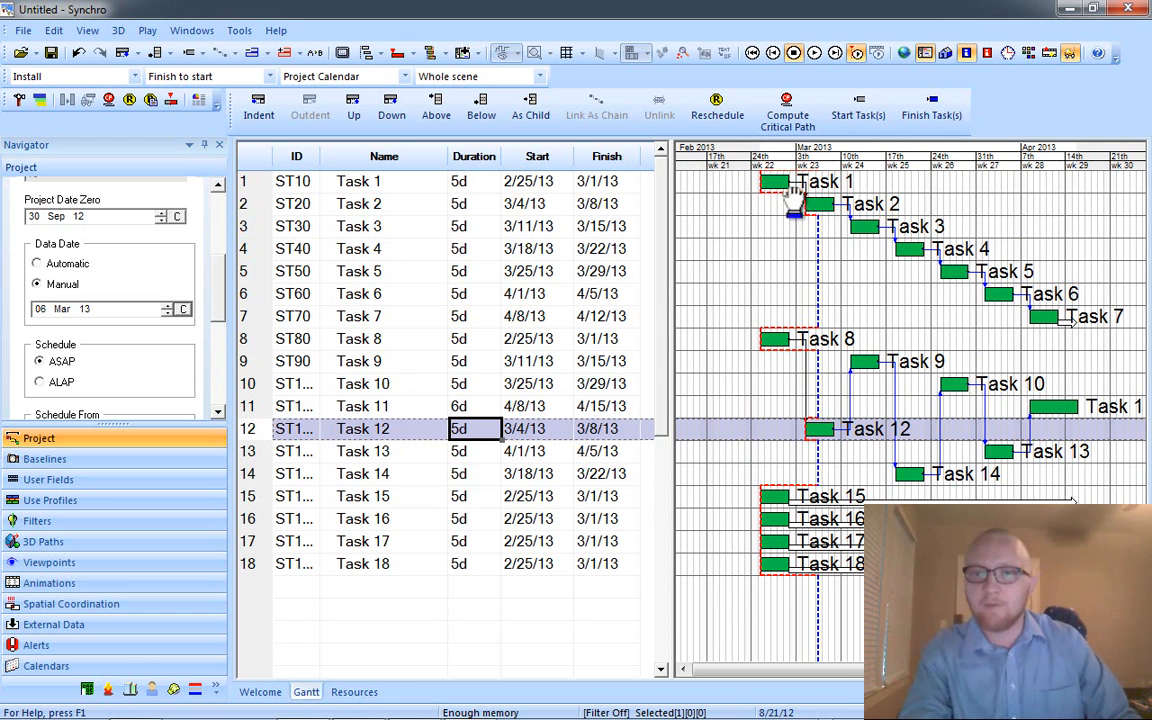
left_click_drag(795, 243, 800, 243)
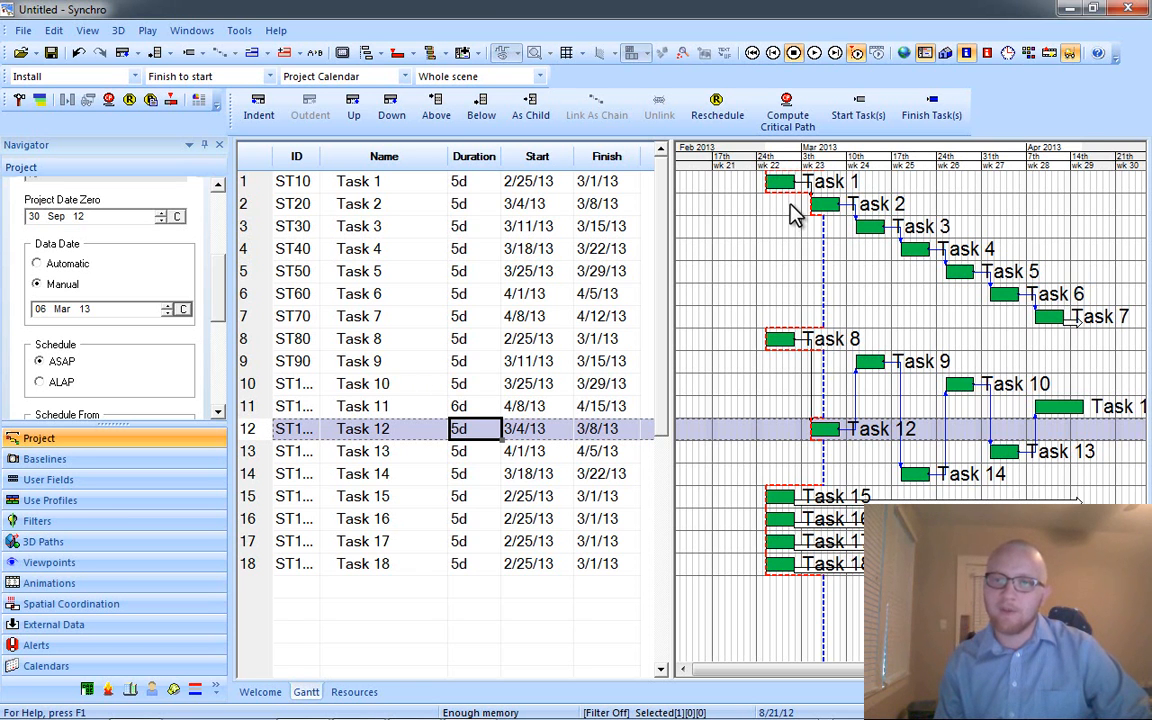
Step: Select Task 1 and display its task properties
left_click(737, 181)
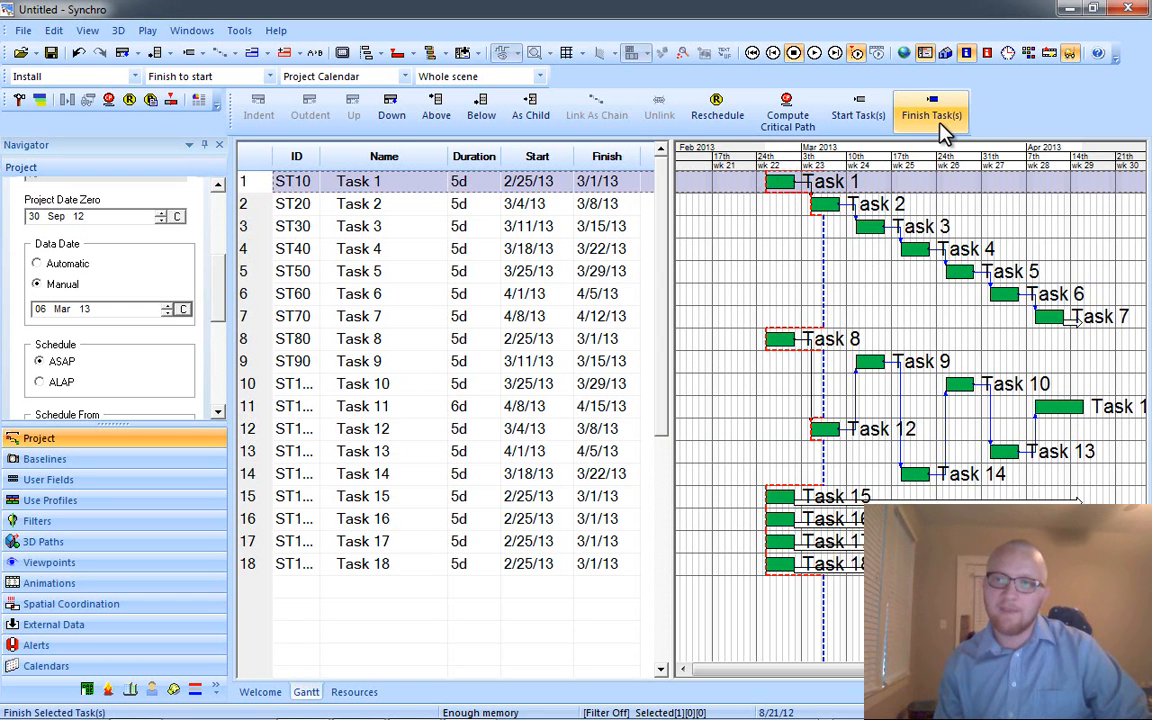
double_click(1000, 179)
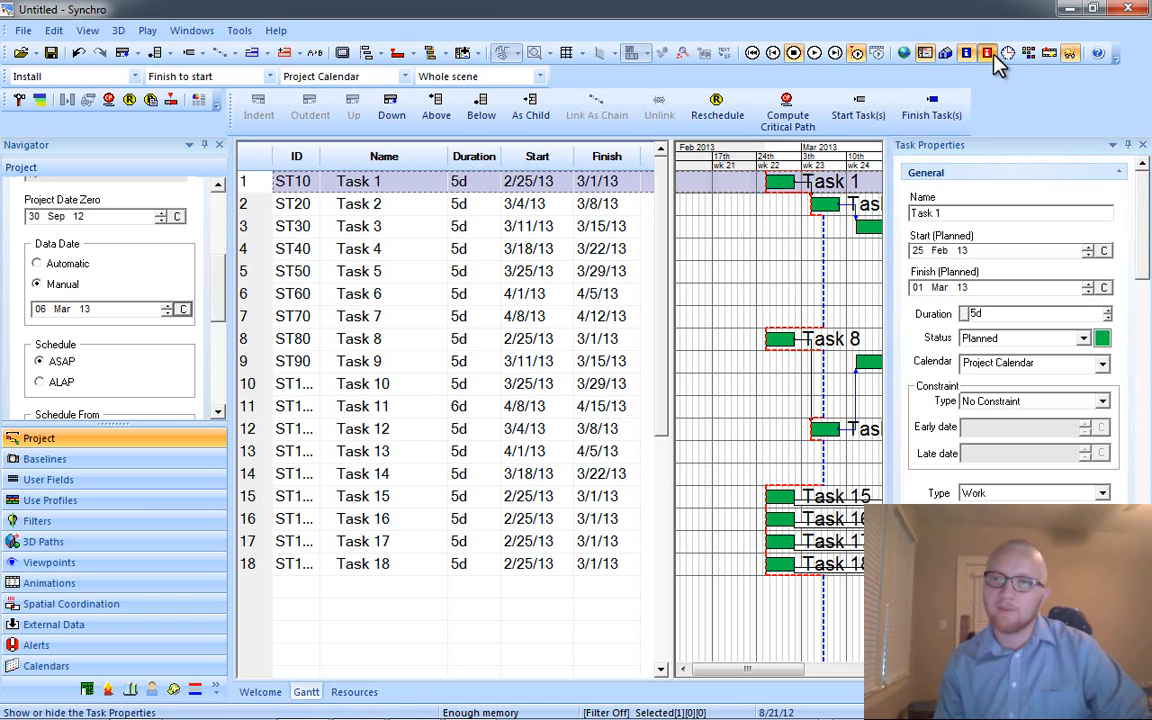
left_click(192, 31)
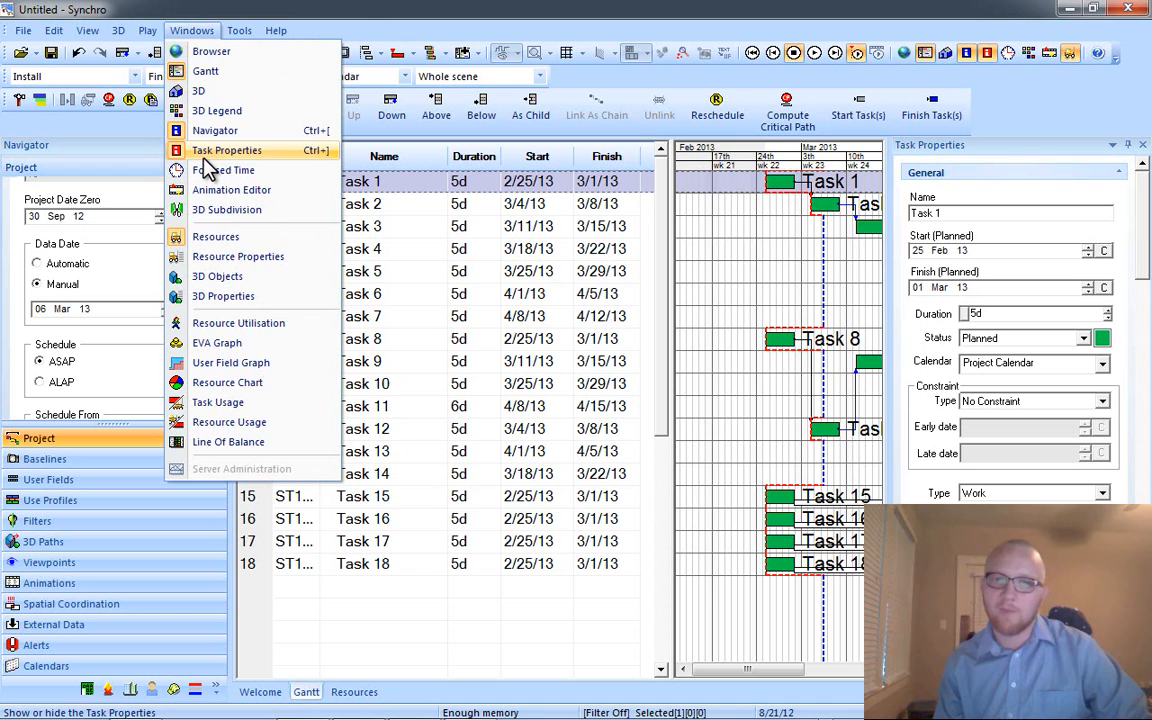
left_click(997, 129)
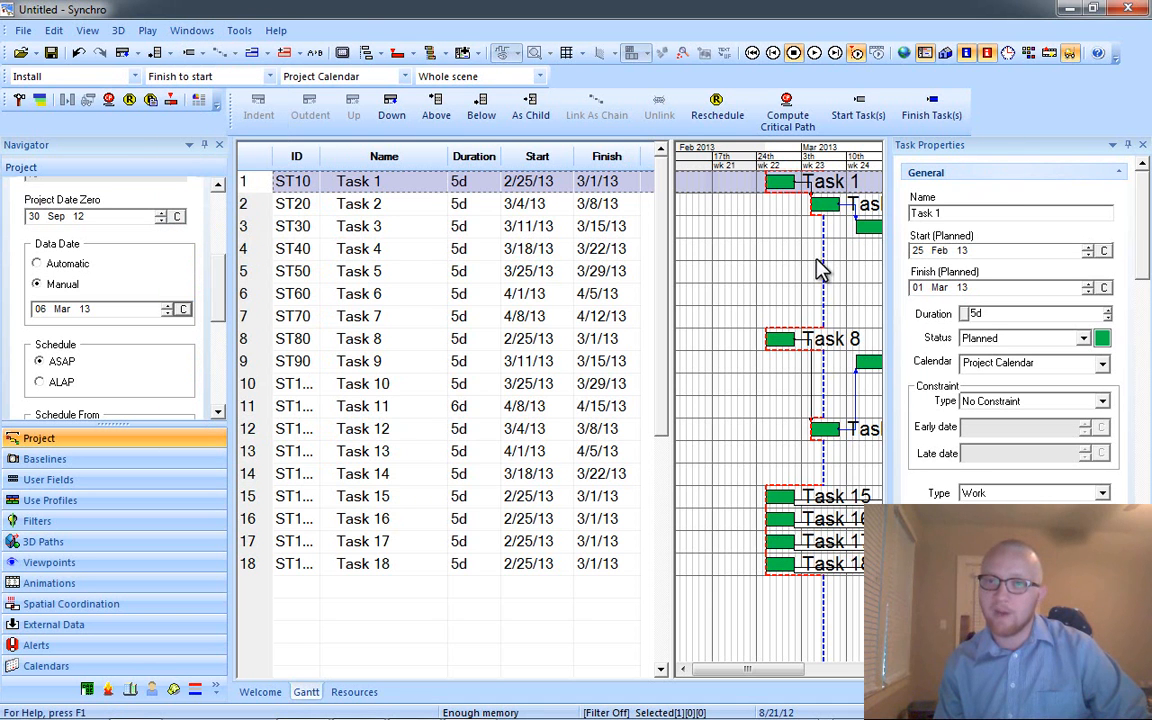
Step: Change Task 1's status to Finished, using Planned Start for its start time and Estimated Finish for its finish time
middle_click_drag(826, 345, 747, 350)
scroll(747, 350, "down", 1)
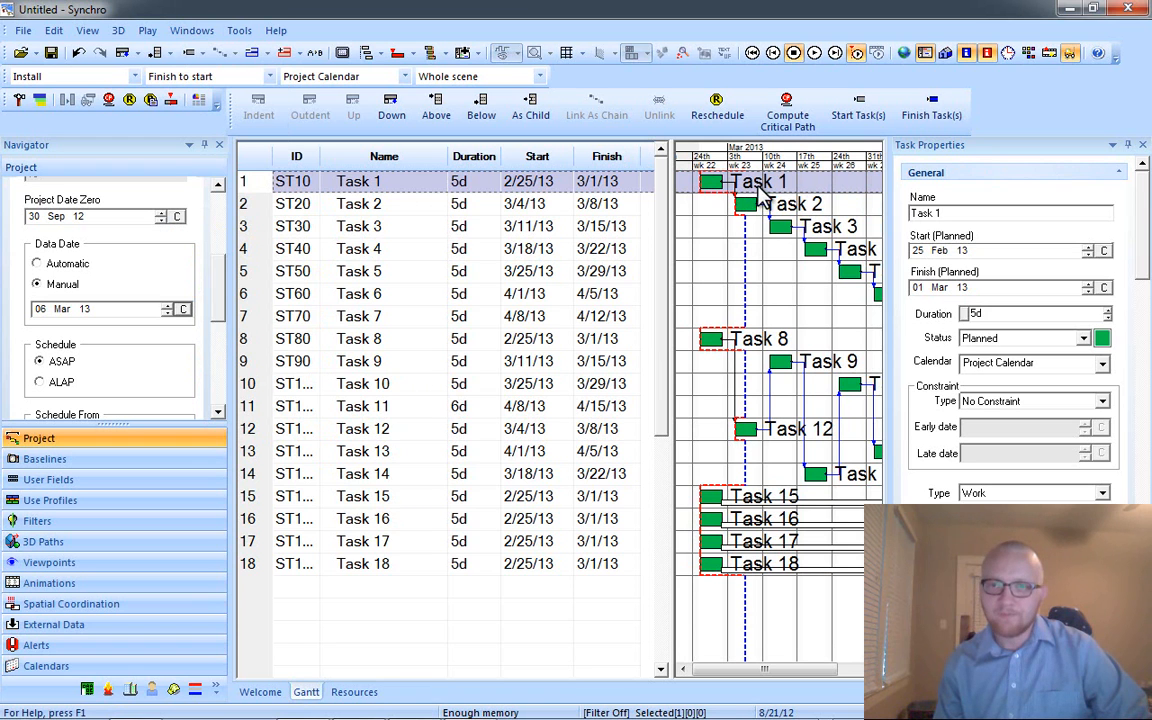
left_click(1012, 340)
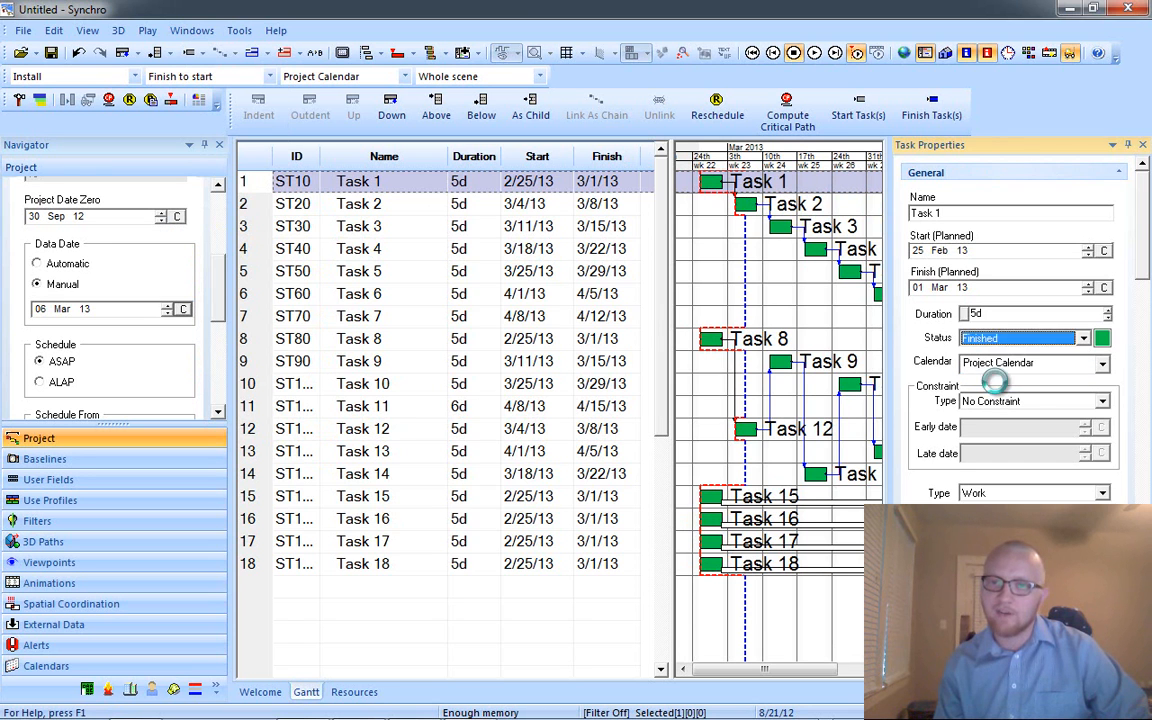
left_click(995, 380)
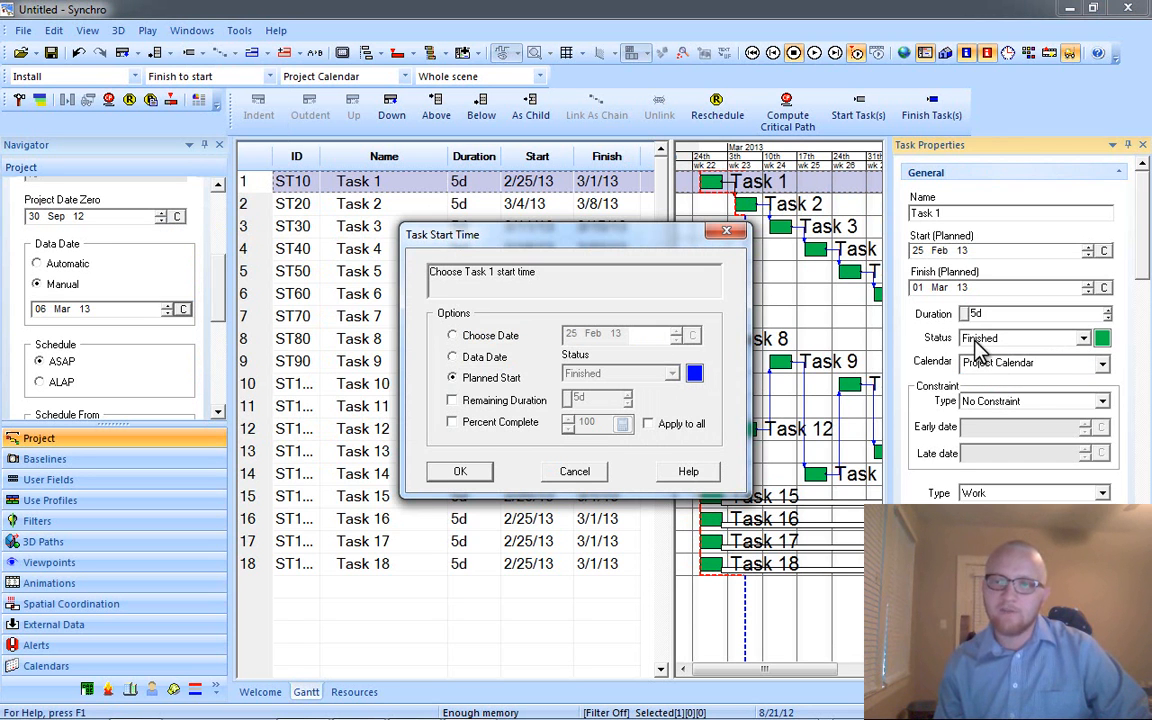
left_click_drag(660, 237, 605, 275)
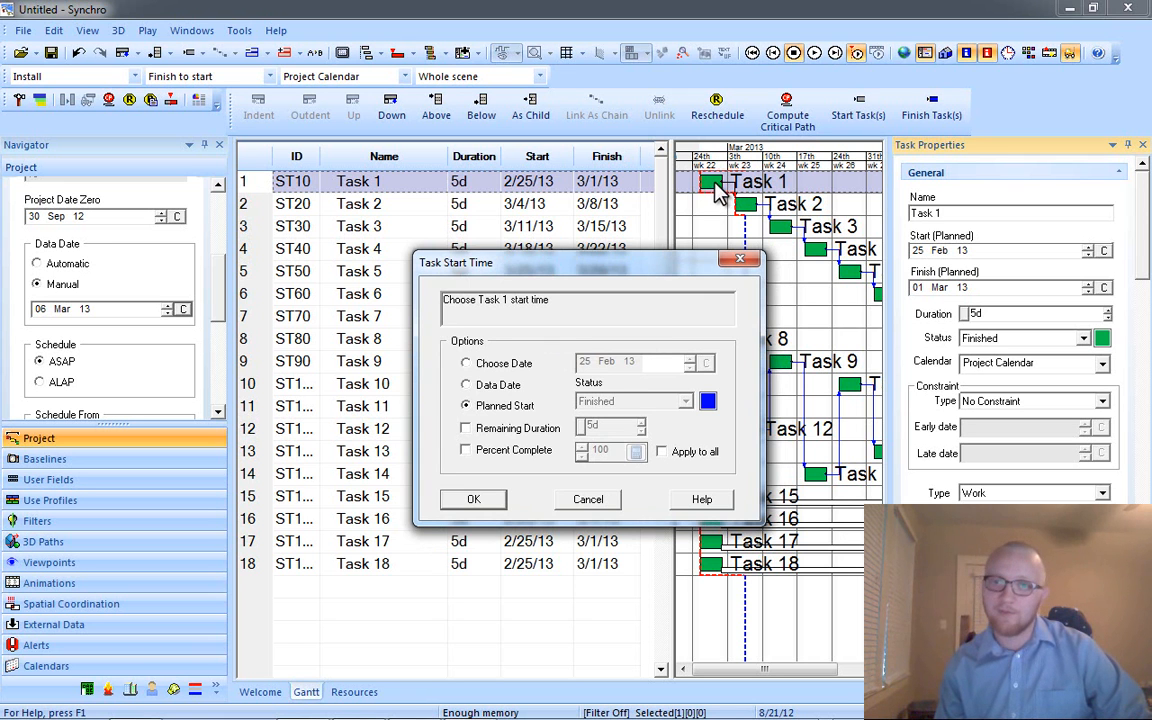
mouse_move(625, 268)
left_mouse_down()
mouse_move(623, 246)
mouse_move(610, 268)
left_mouse_up()
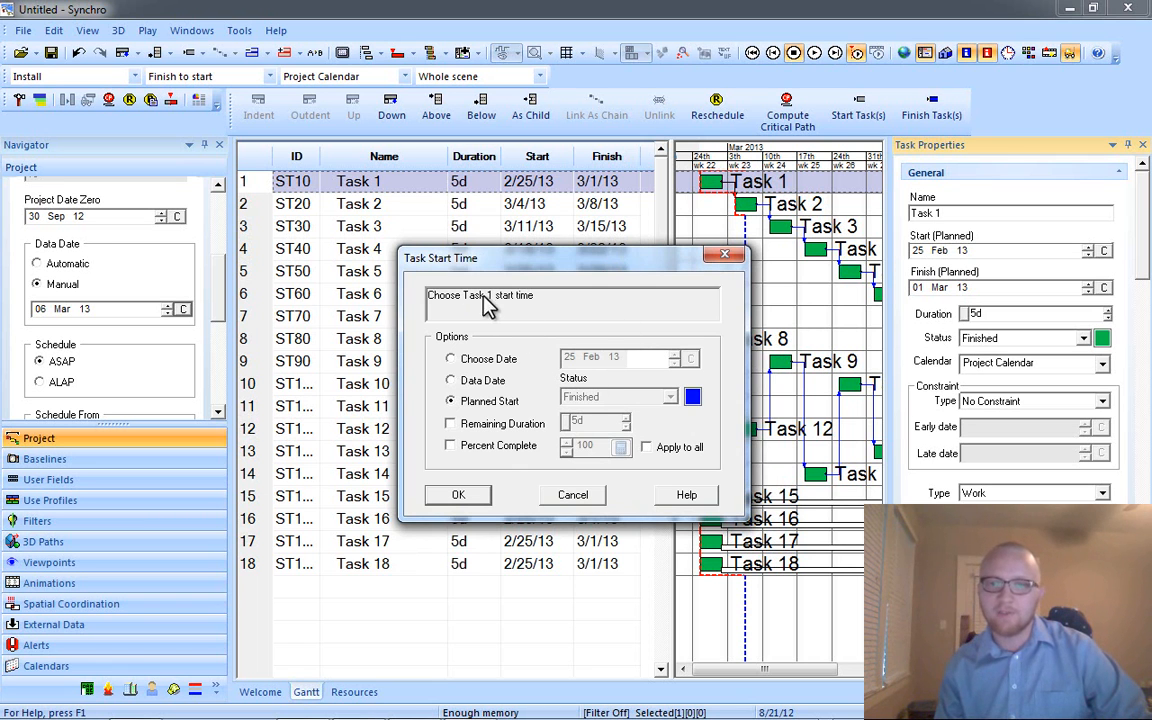
left_click(451, 401)
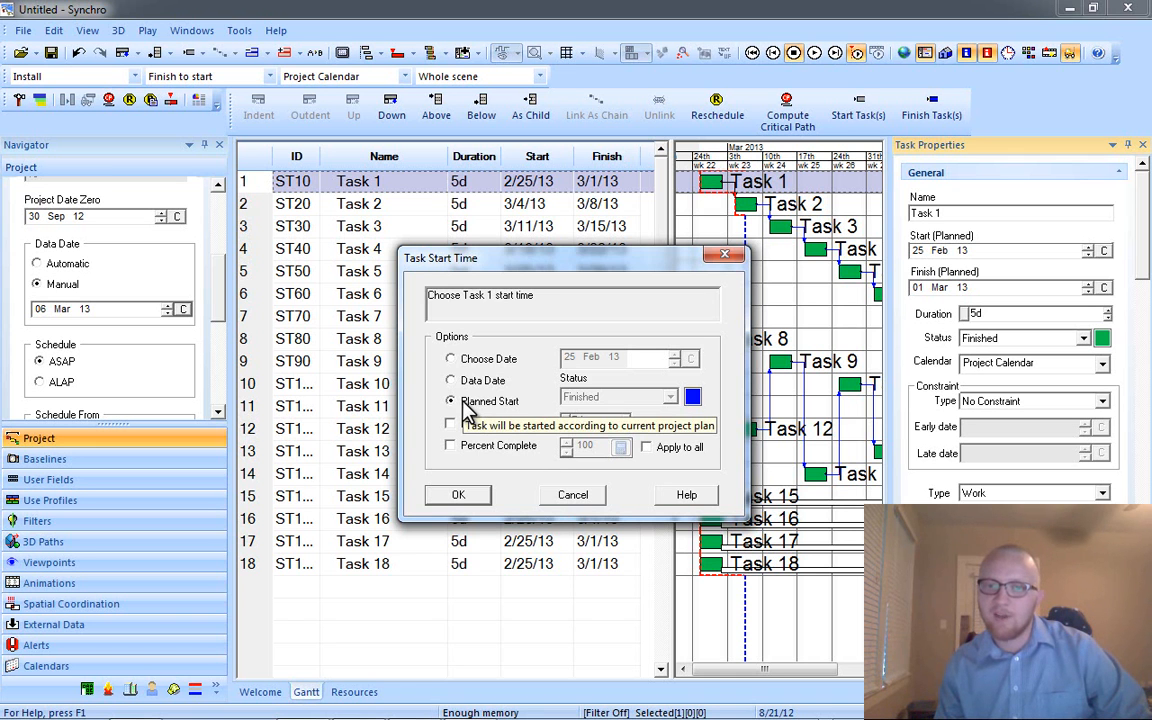
left_click(458, 495)
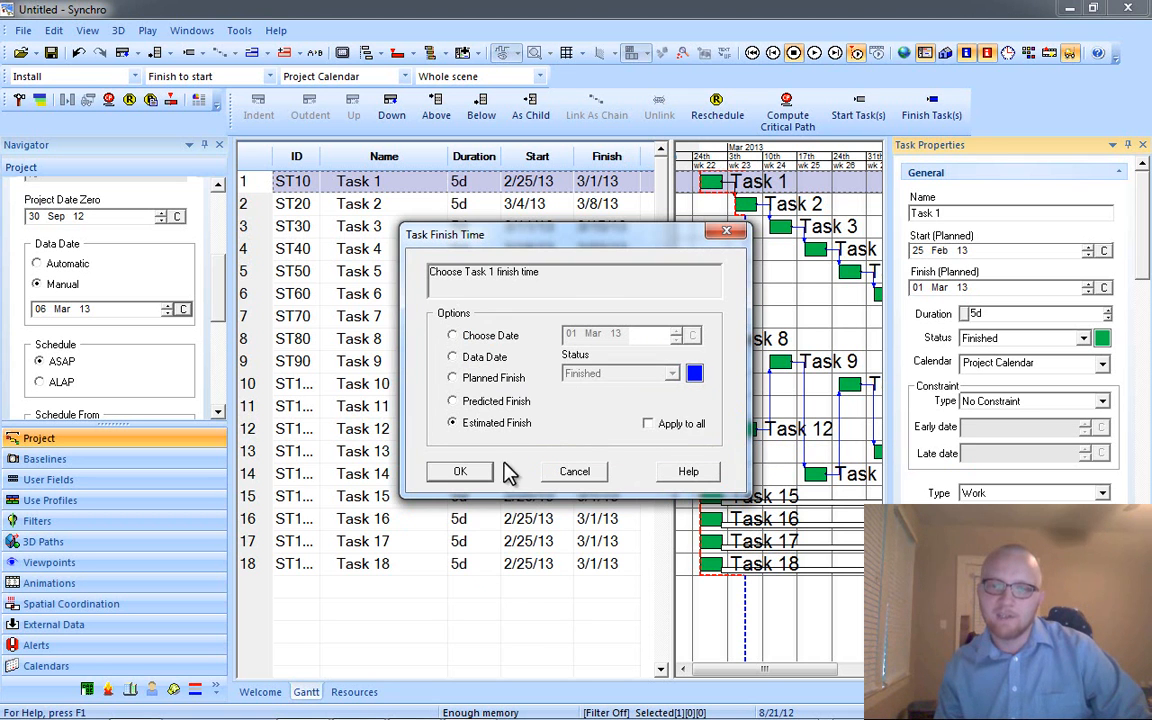
left_click(460, 471)
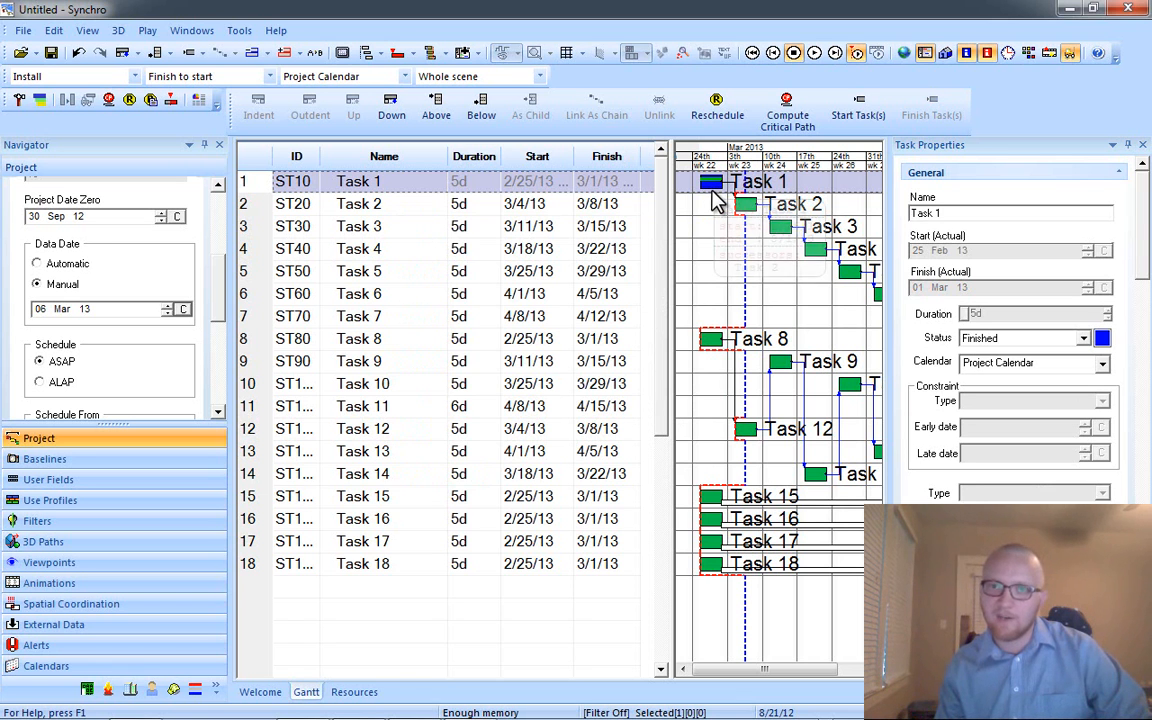
Step: Widen the Start and Finish columns and enlarge the task table to show Task 1's actual dates in full
mouse_move(717, 200)
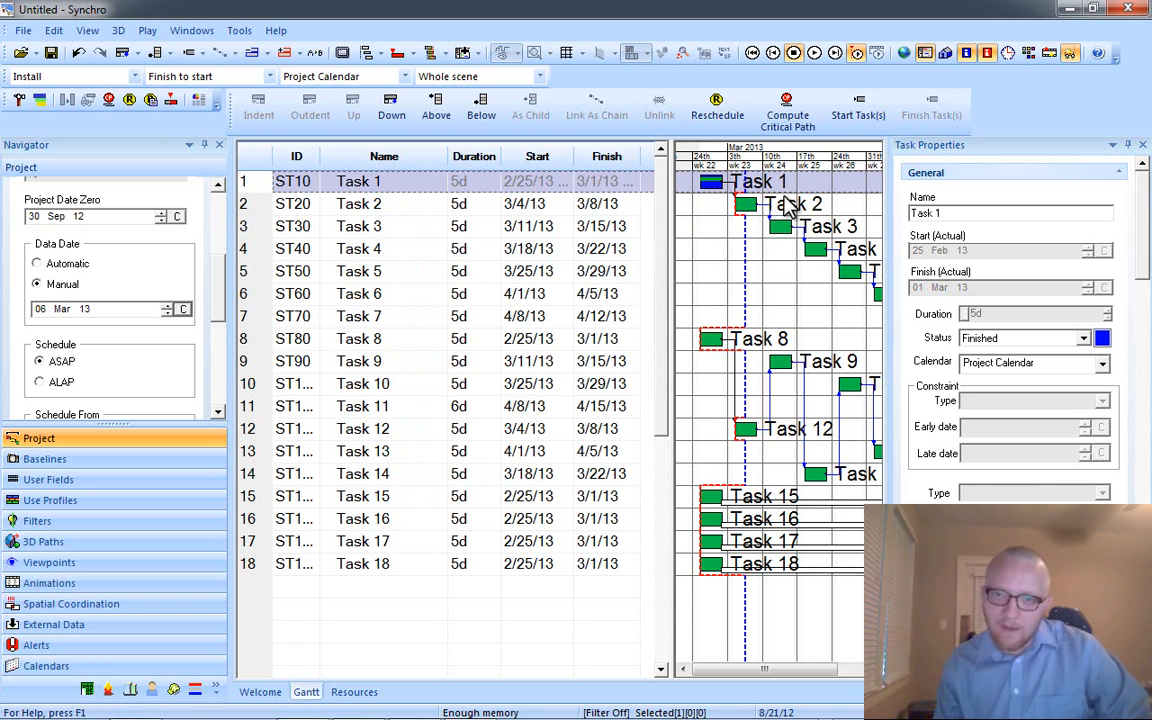
left_click_drag(573, 157, 588, 157)
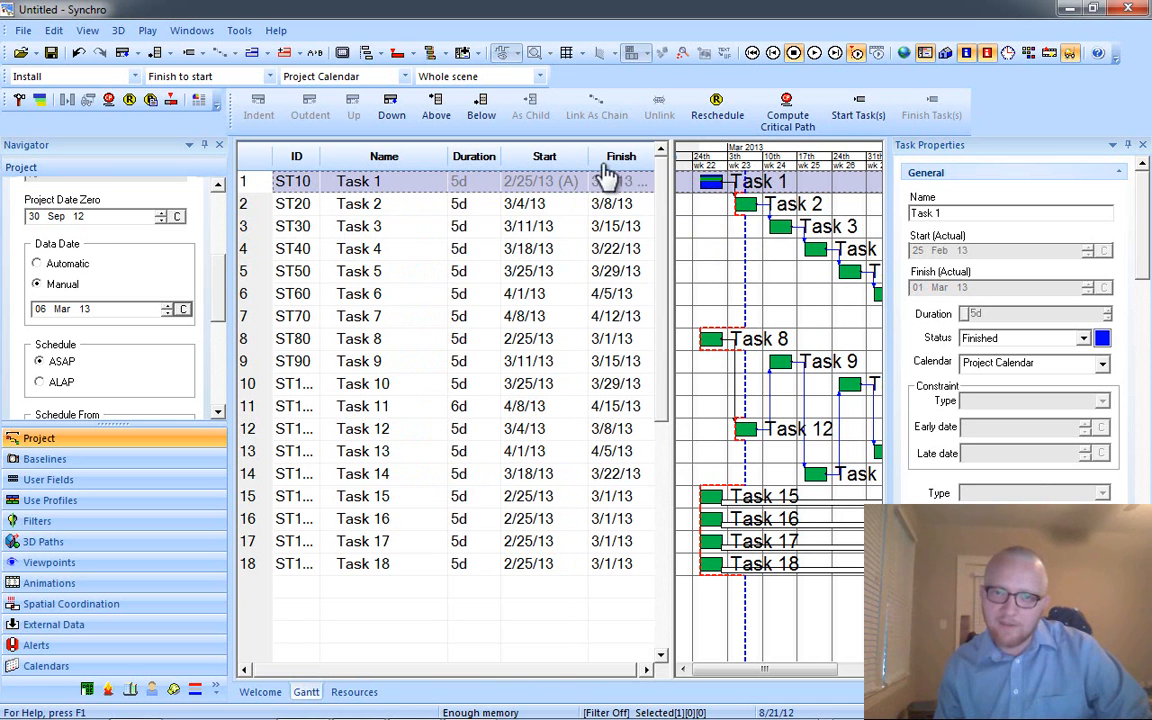
left_click_drag(671, 200, 707, 200)
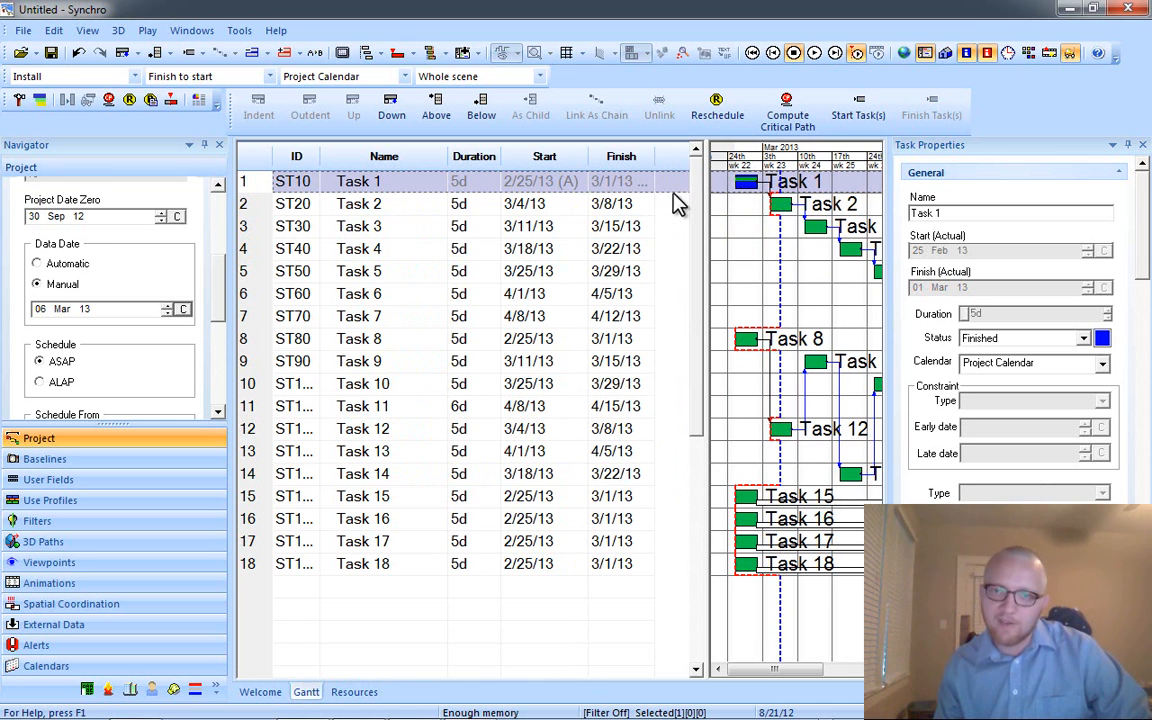
left_click_drag(653, 160, 670, 160)
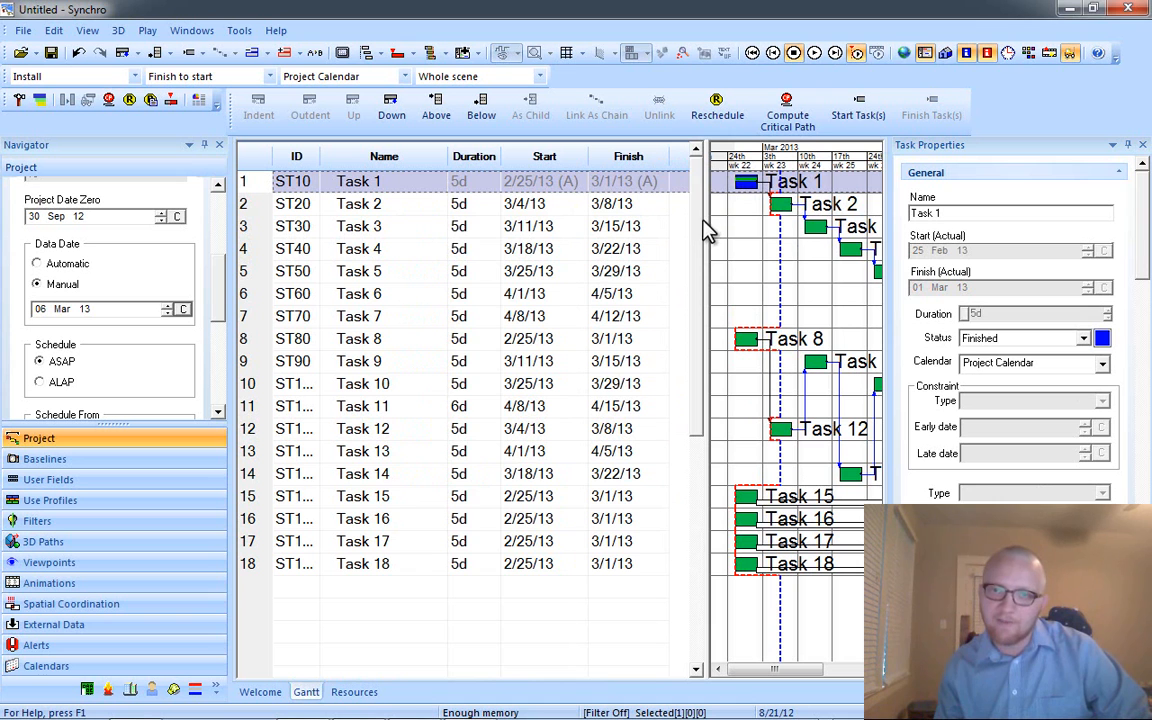
left_click_drag(707, 220, 695, 222)
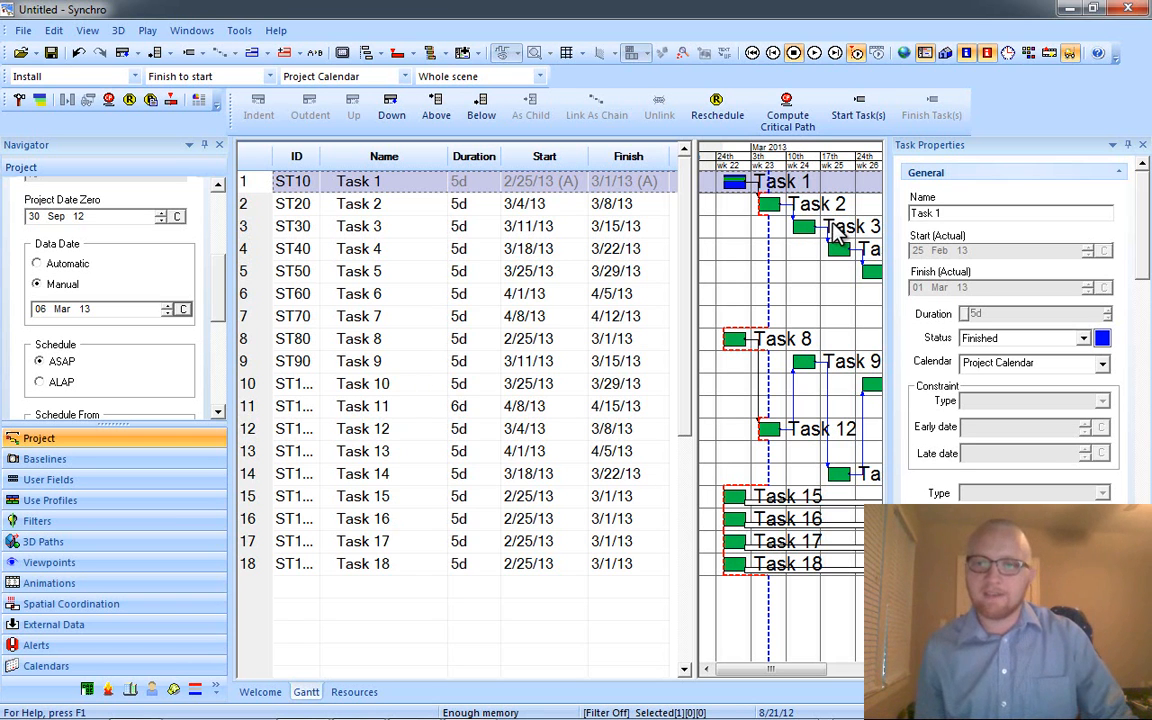
Step: Start Task 2 at its planned start with the status Started
left_click(812, 215)
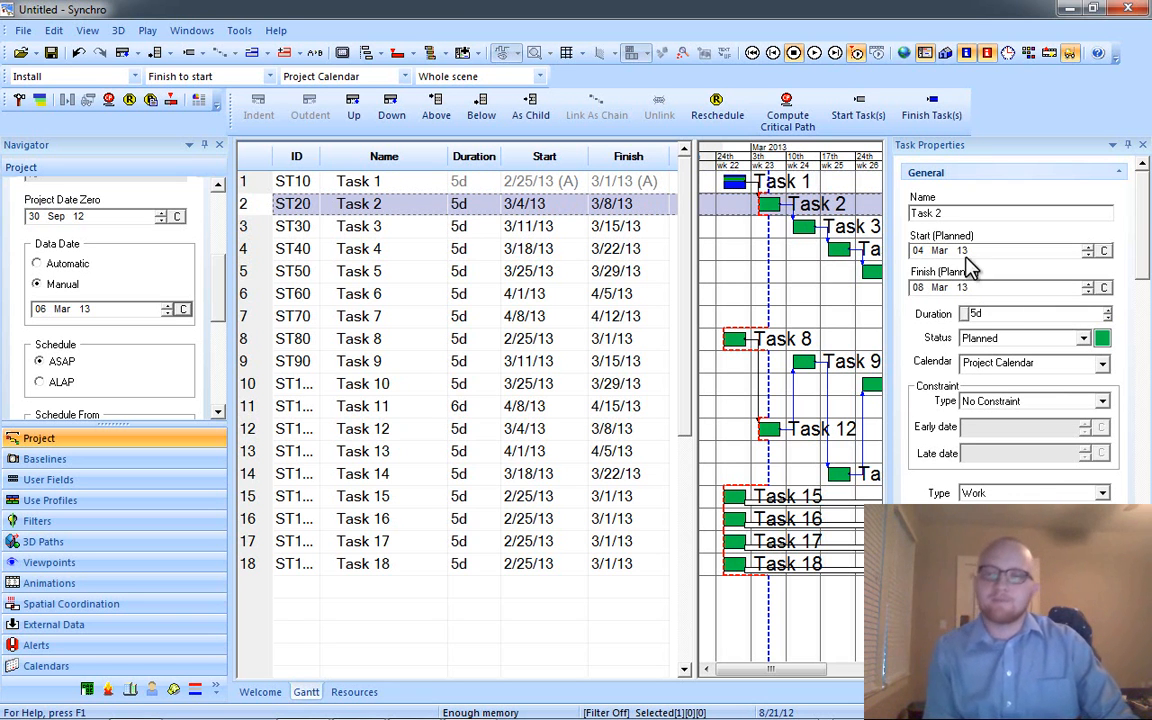
left_click(1022, 340)
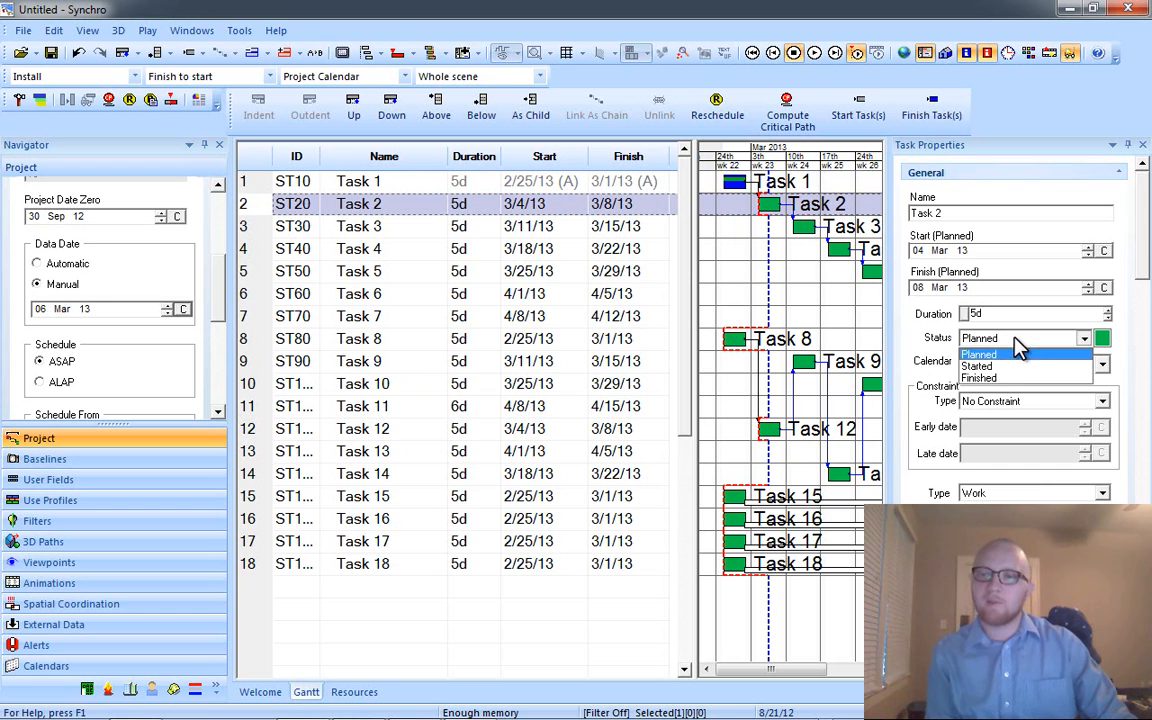
left_click(940, 336)
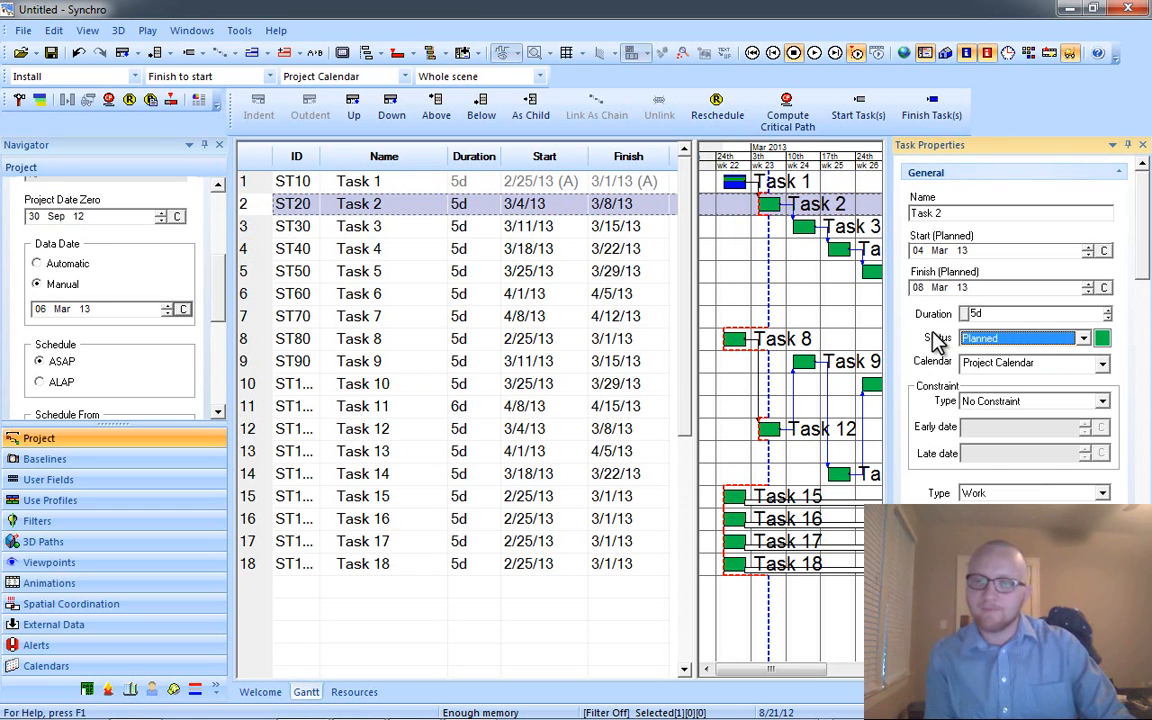
left_click(853, 120)
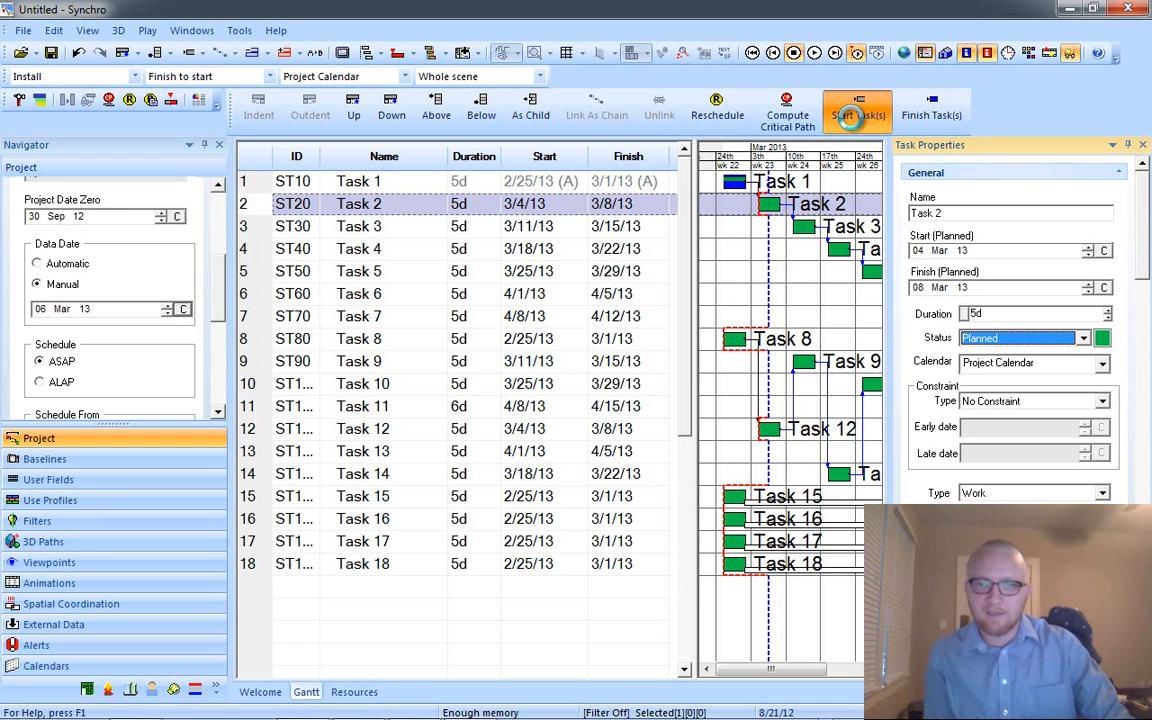
left_click_drag(663, 224, 690, 304)
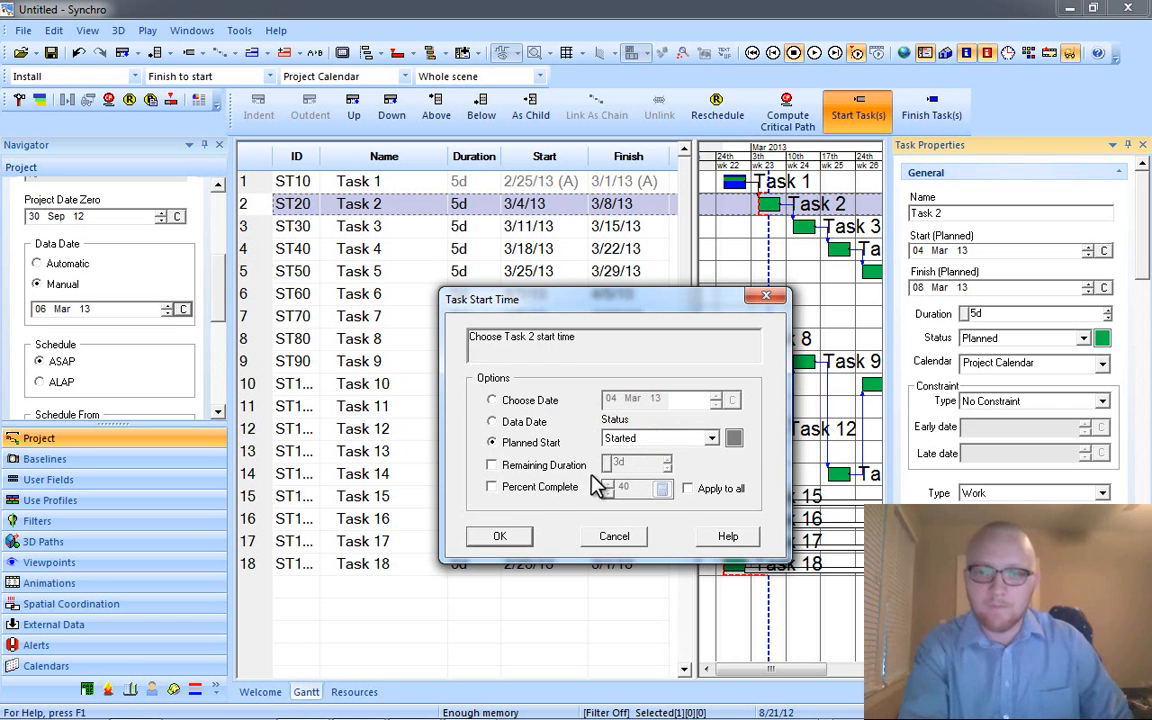
left_click(503, 536)
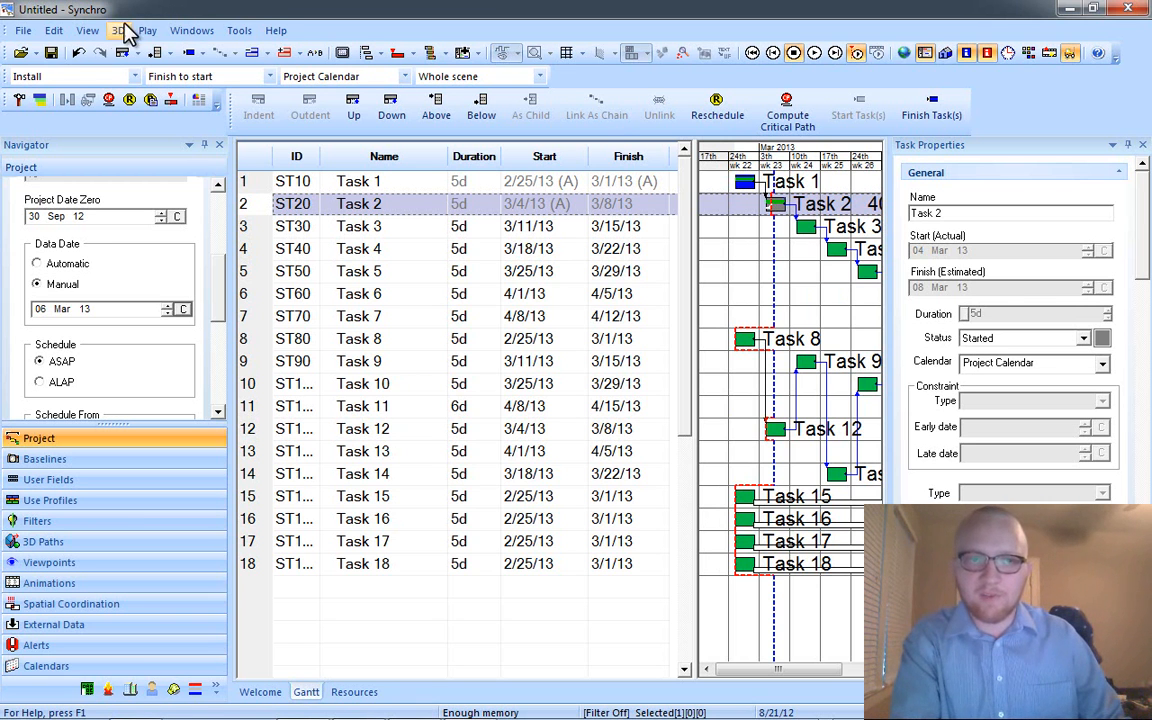
Step: Undo the start of Task 2 and reinstate it
left_click(79, 54)
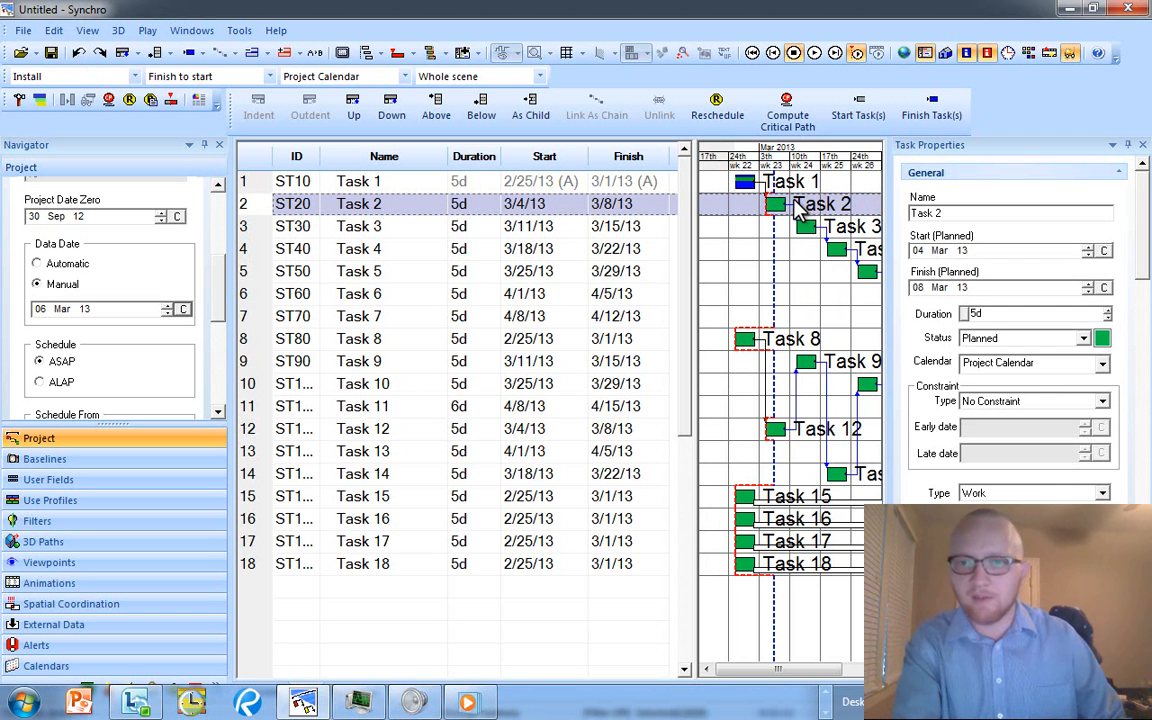
left_click_drag(771, 204, 780, 204)
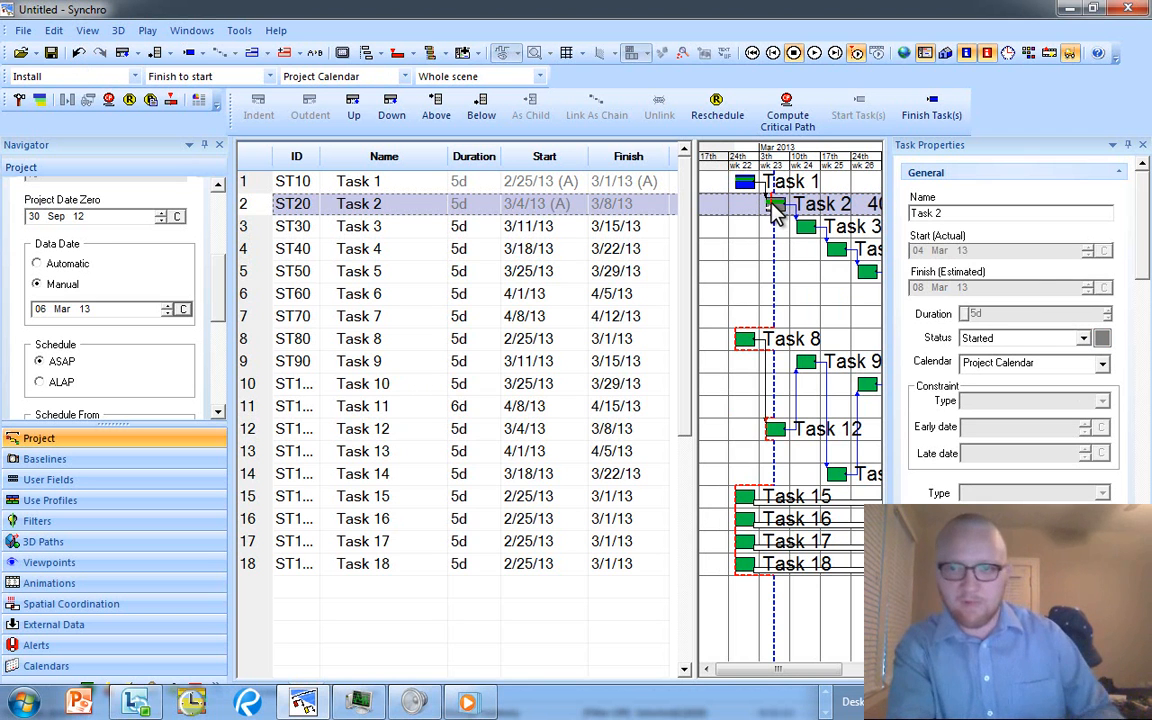
Step: Change Task 2's status back to Planned and accept losing its monitoring information
left_click(1090, 338)
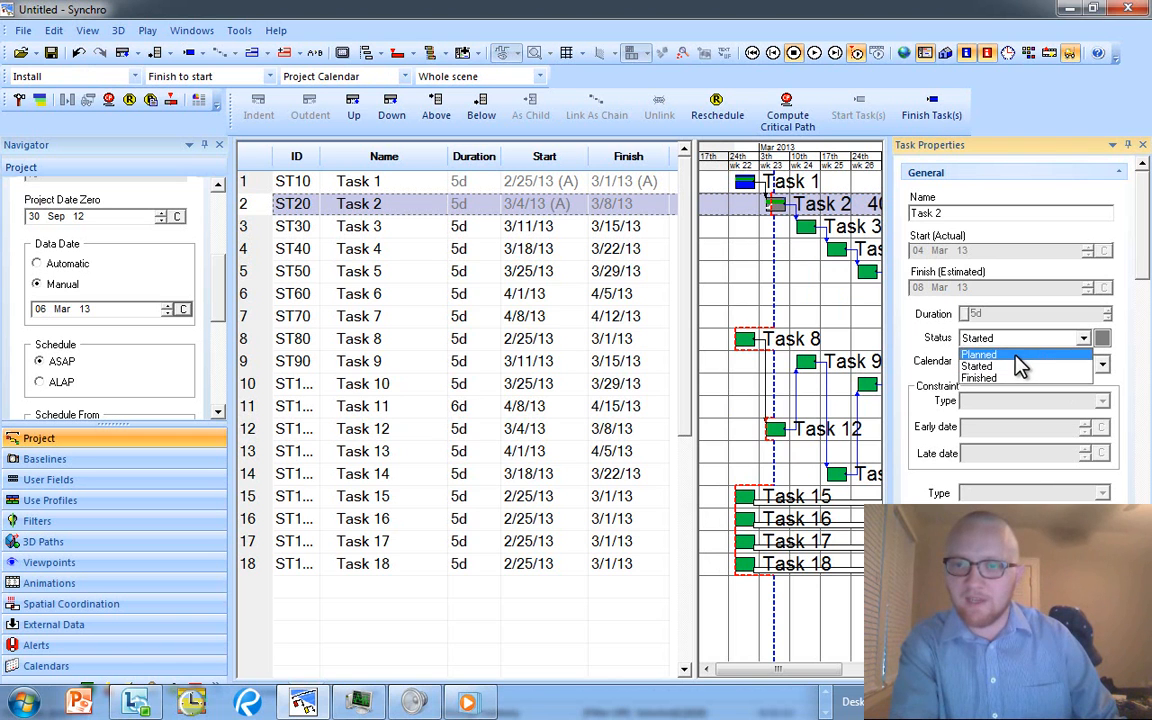
left_click(1017, 354)
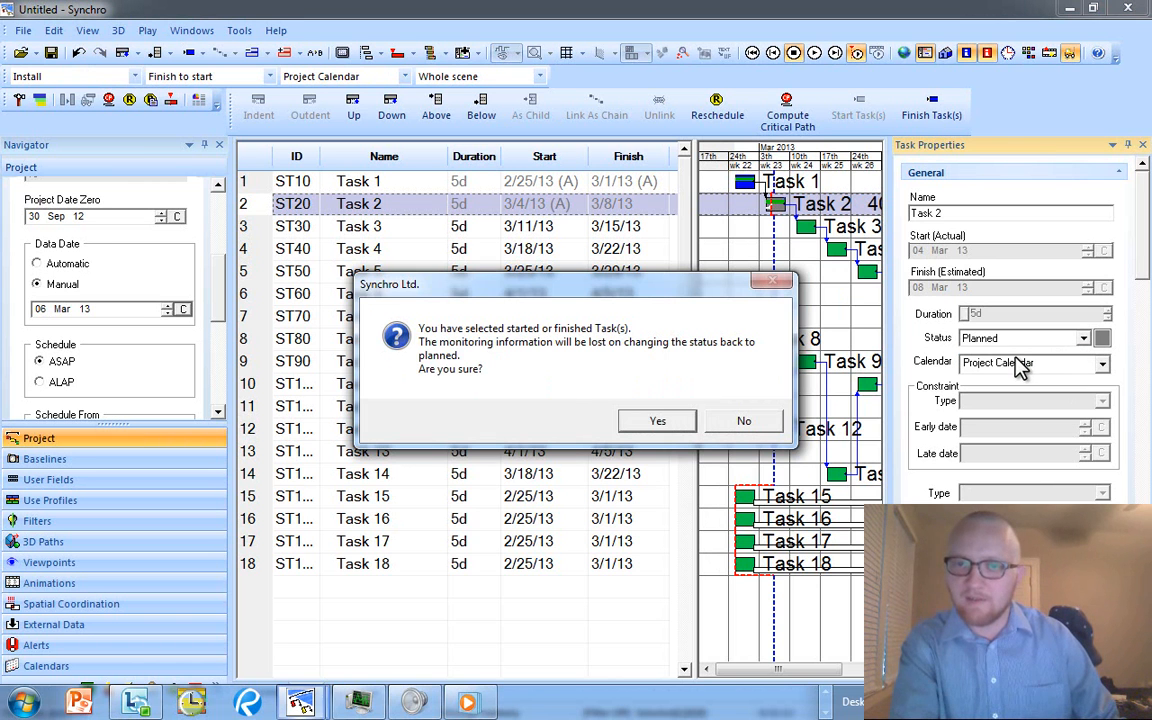
left_click(671, 424)
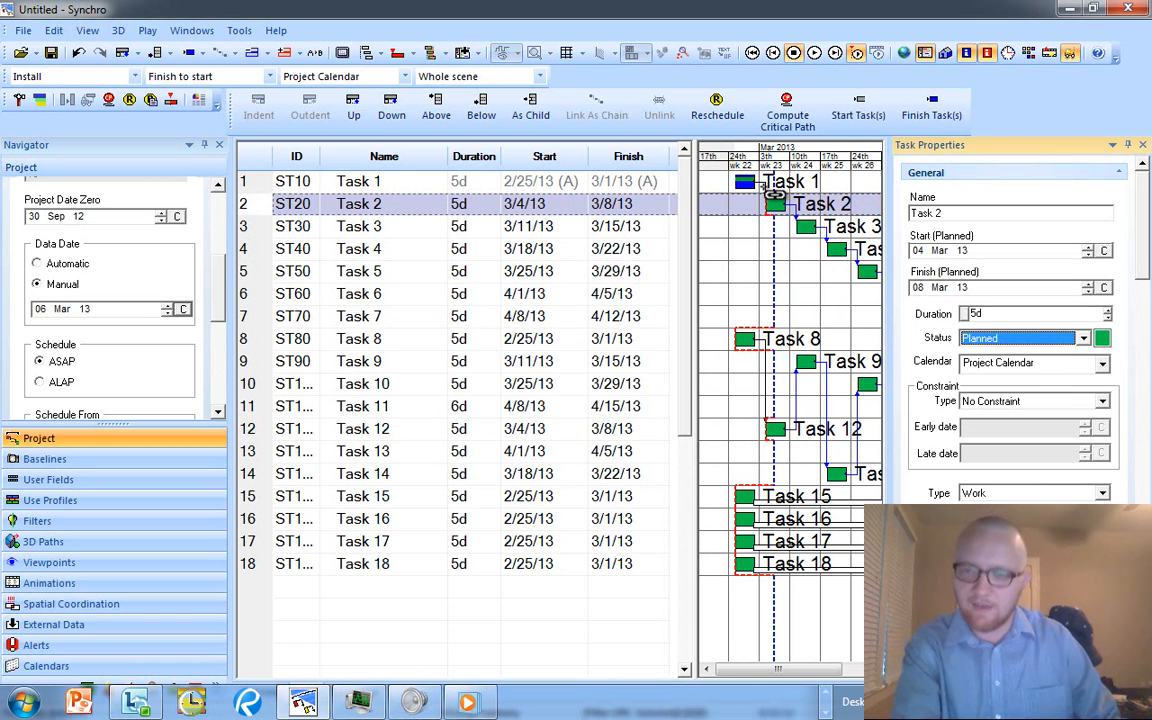
Step: Start Task 2 on the chosen date 05 Mar 13 with the status Started
left_click(858, 108)
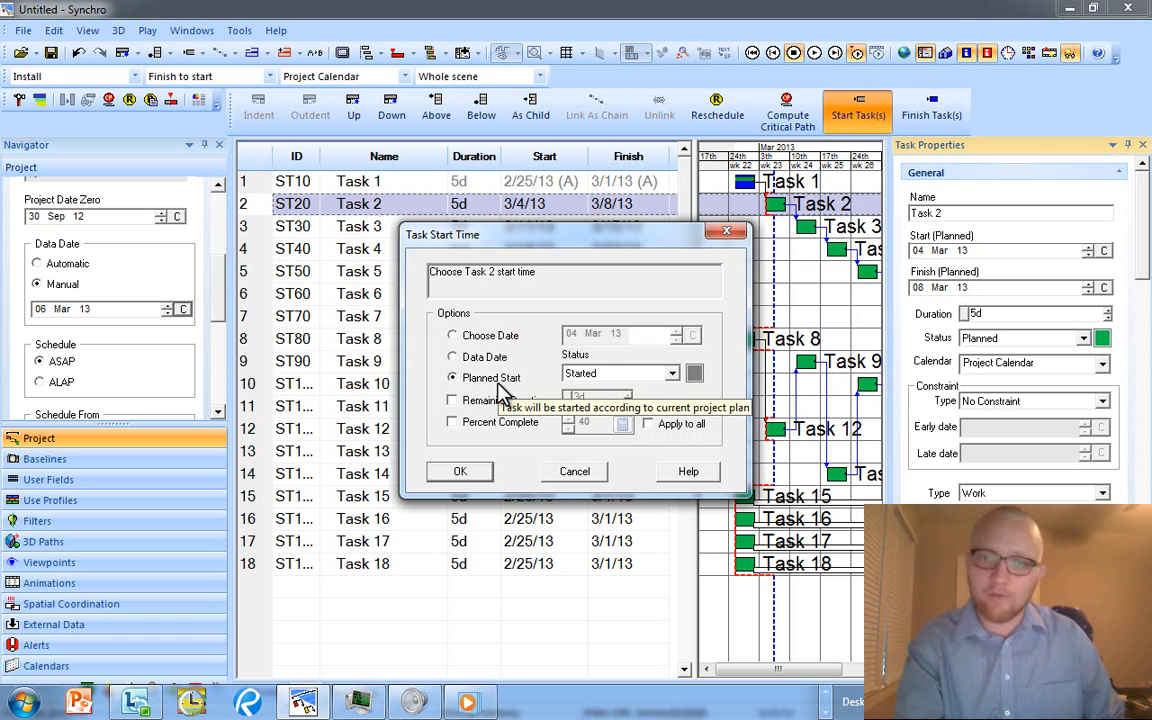
left_click(487, 338)
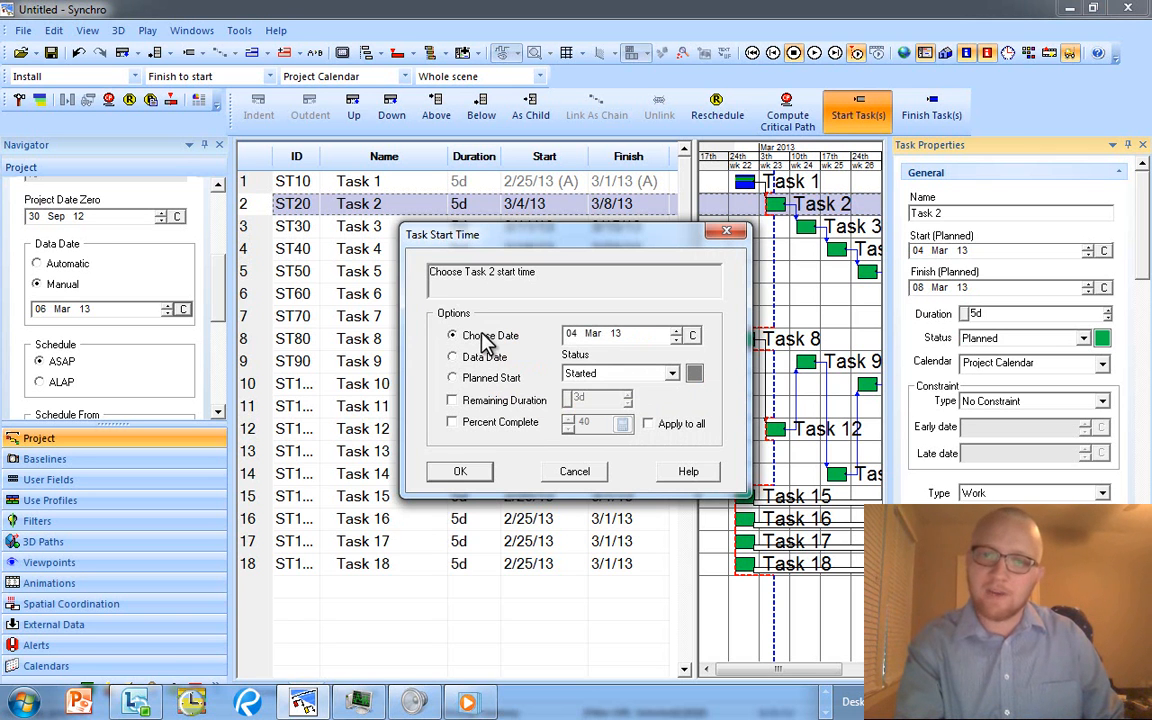
left_click(490, 379)
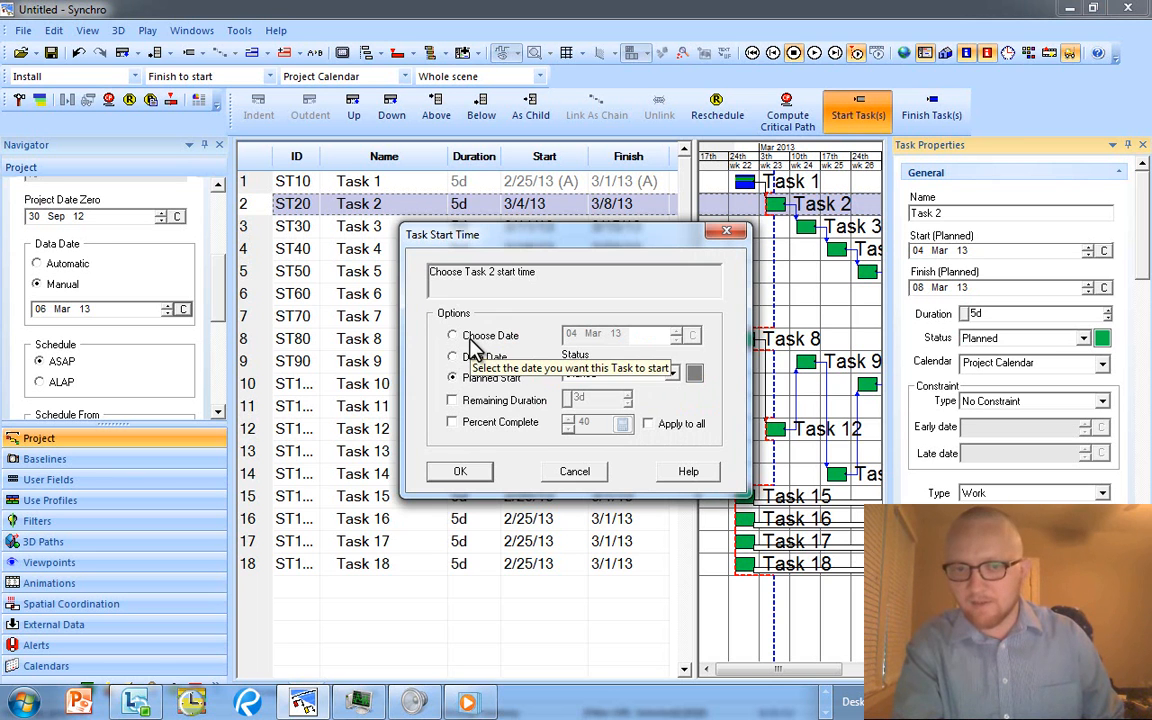
left_click(468, 337)
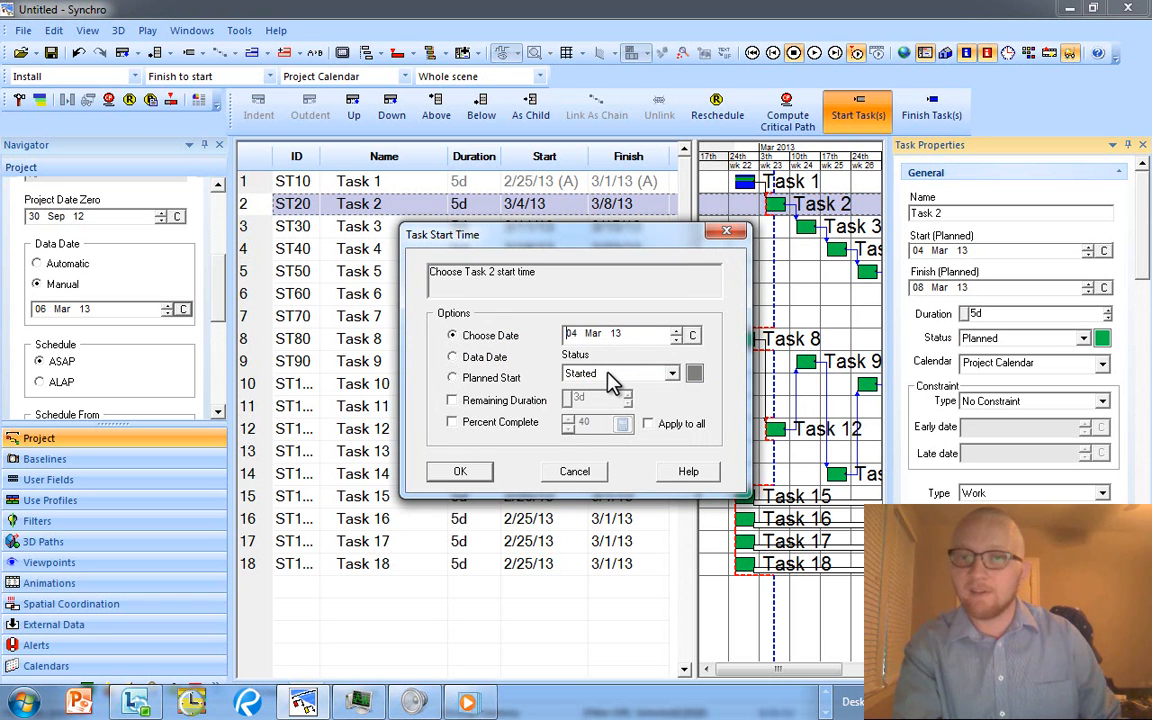
left_click(676, 332)
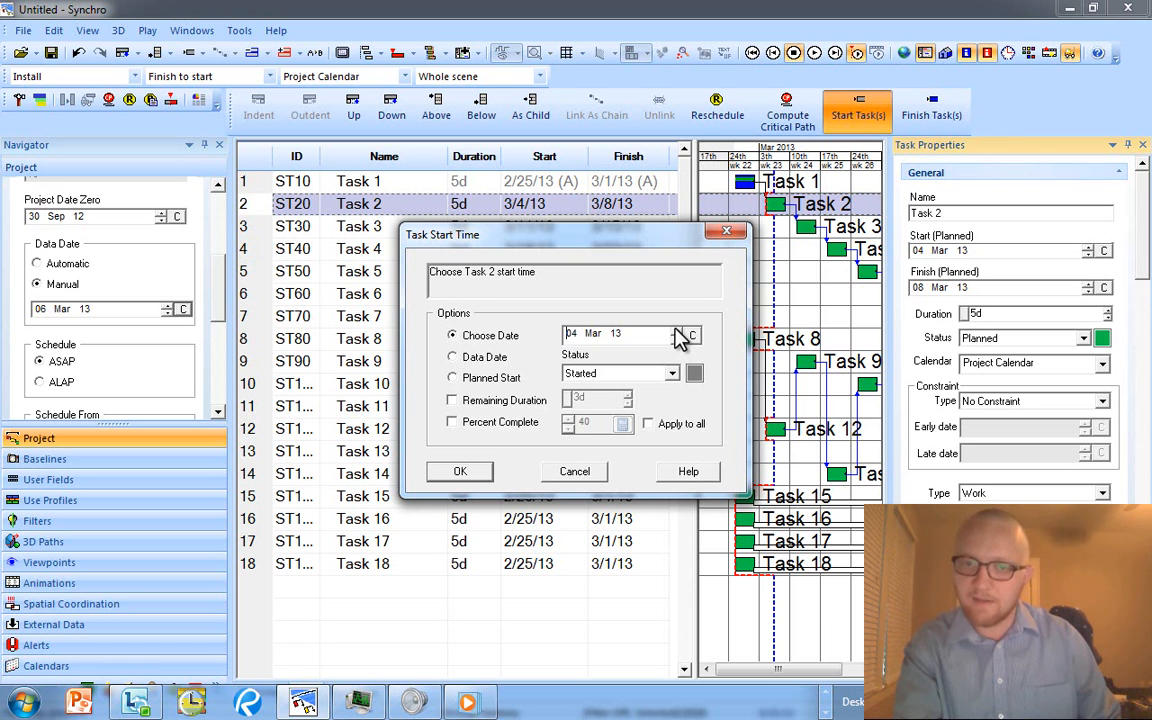
left_click(677, 339)
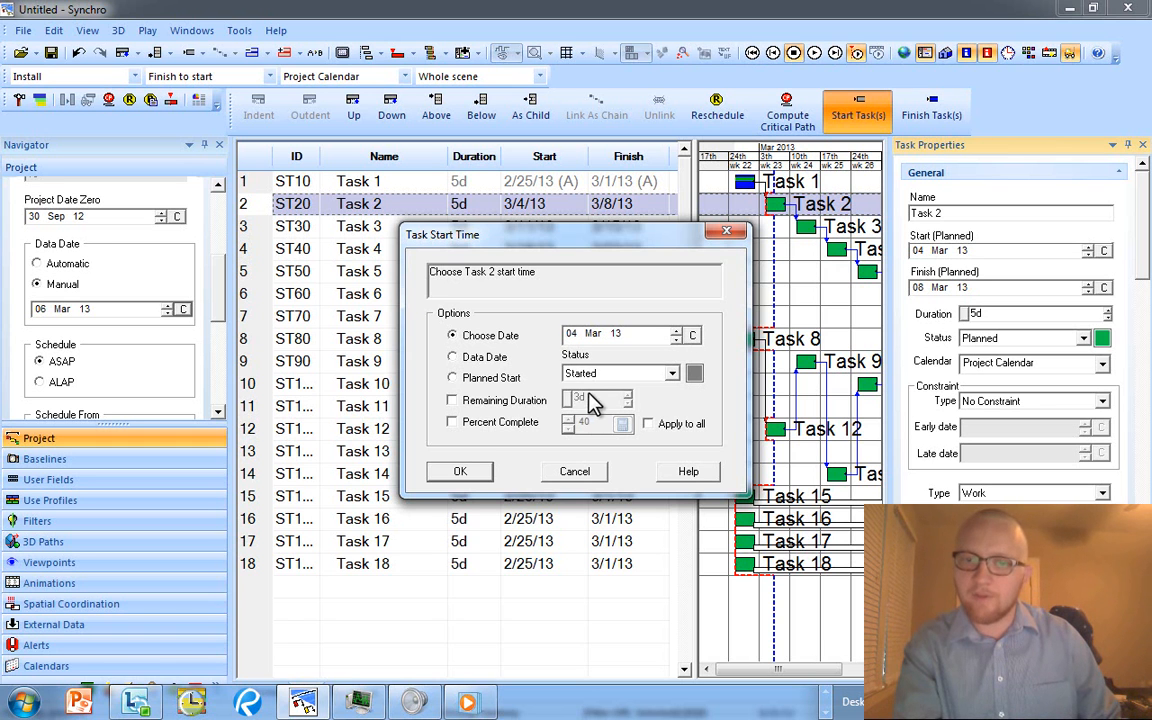
left_click(677, 333)
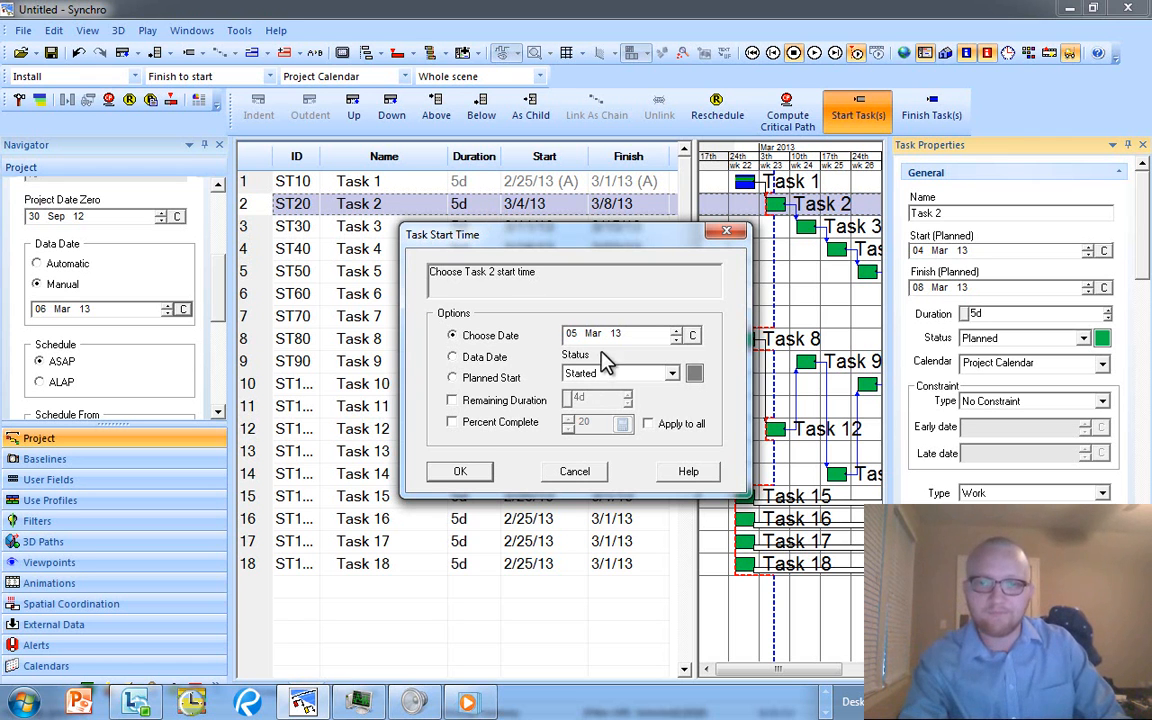
left_click(680, 335)
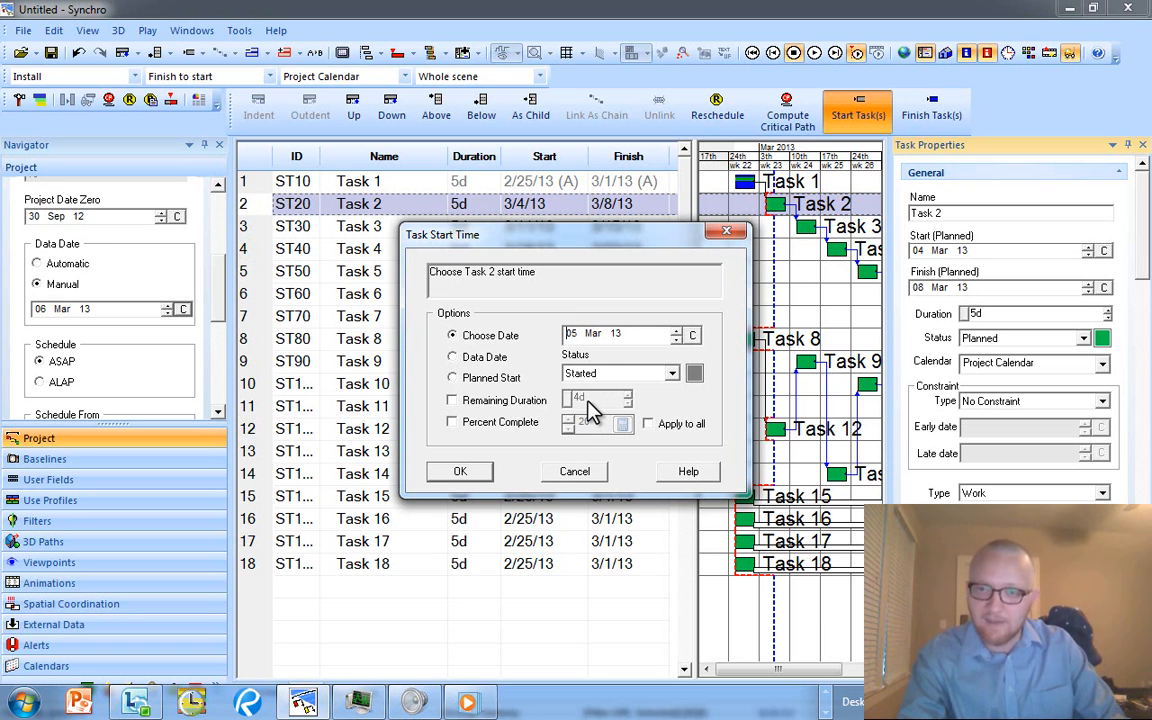
left_click(459, 472)
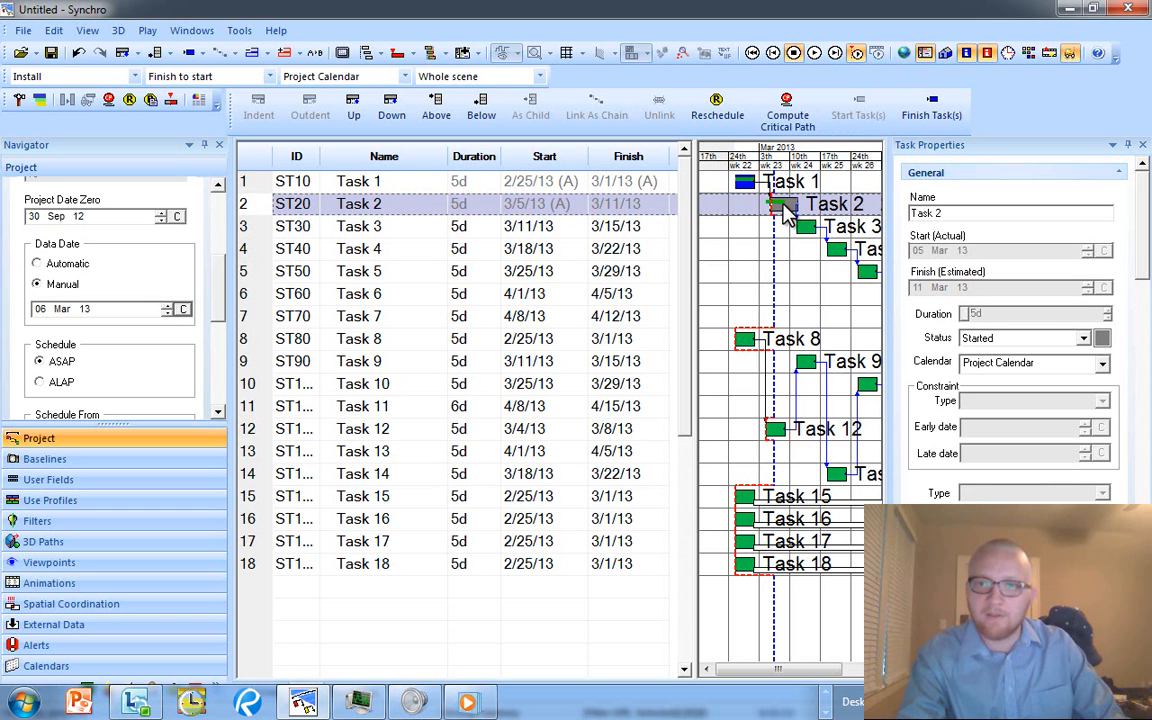
Step: Examine Task 2's progress bar in the Gantt chart against the data date line and its successor Task 3
scroll(772, 216, "up", 2)
scroll(775, 212, "up", 2)
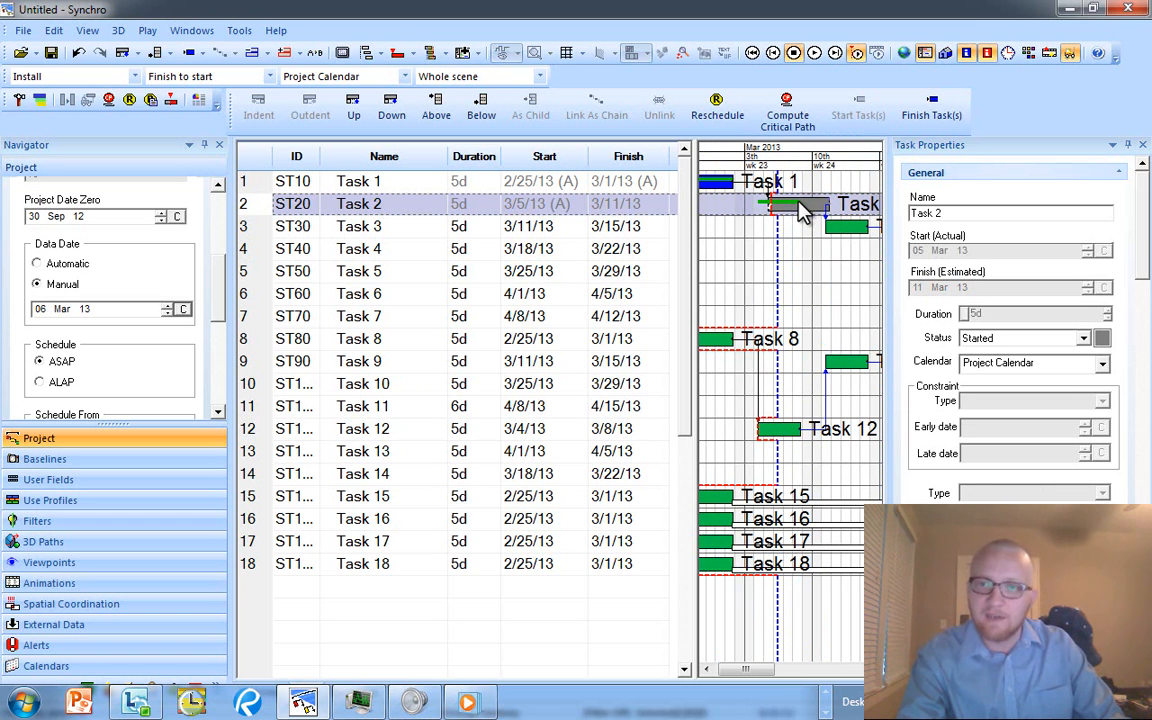
middle_click_drag(803, 205, 797, 207)
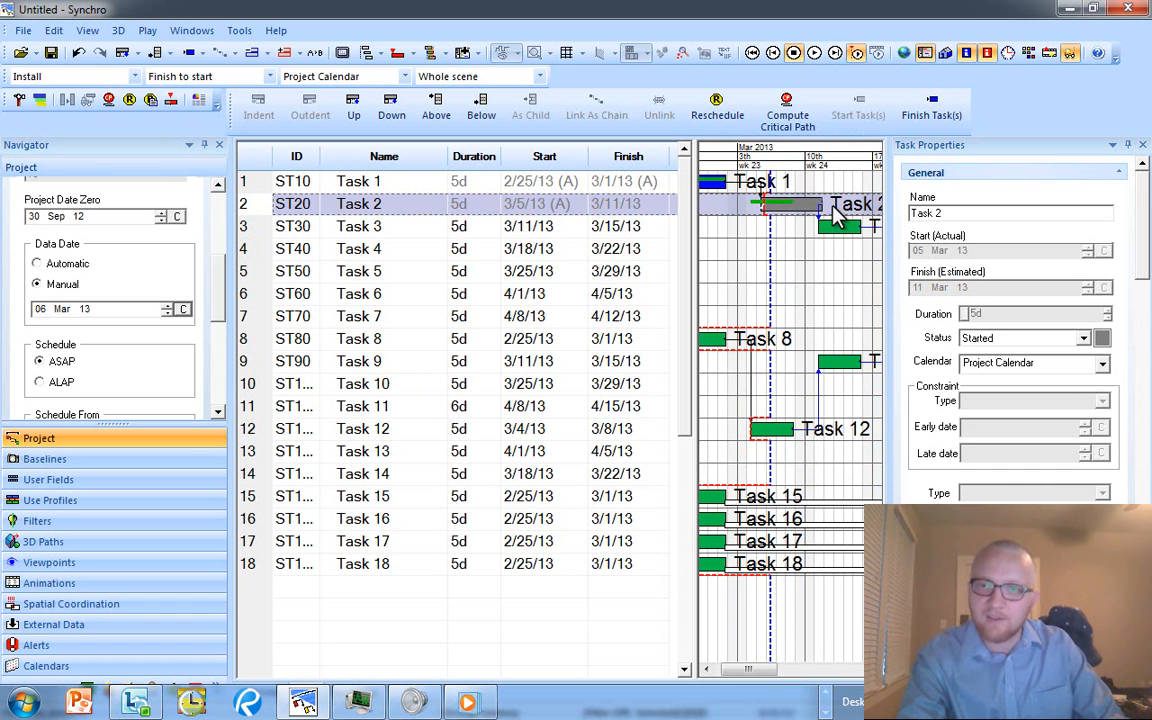
scroll(820, 225, "down", 2)
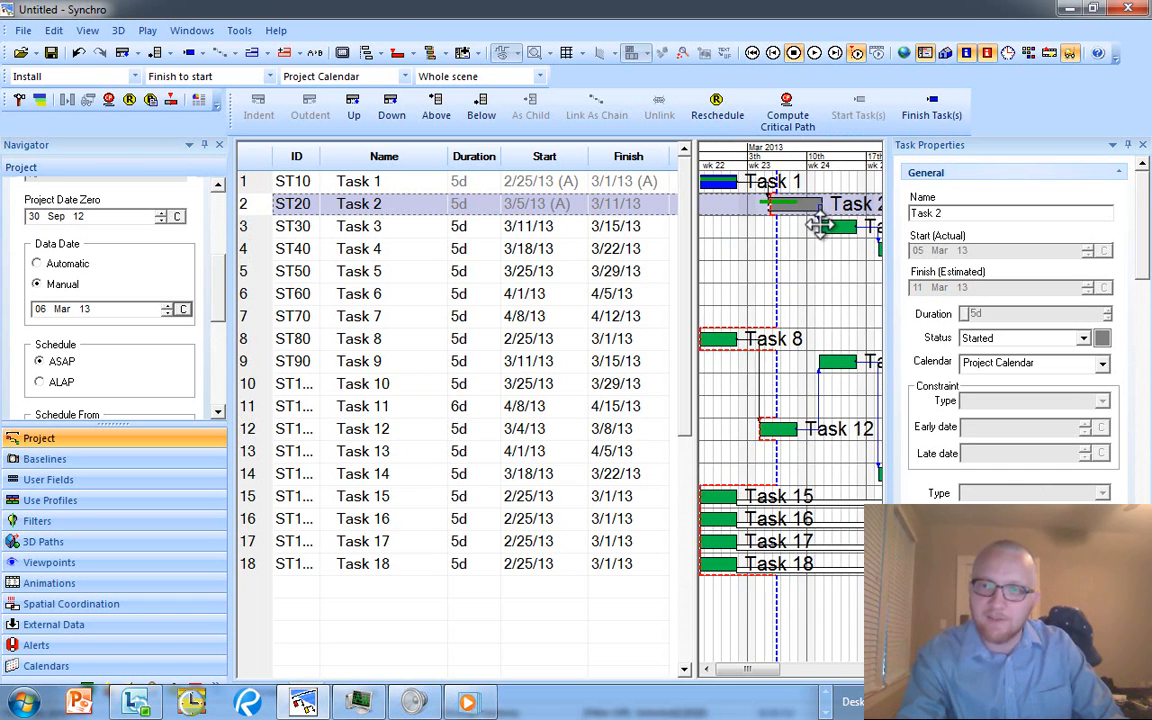
scroll(820, 225, "down", 1)
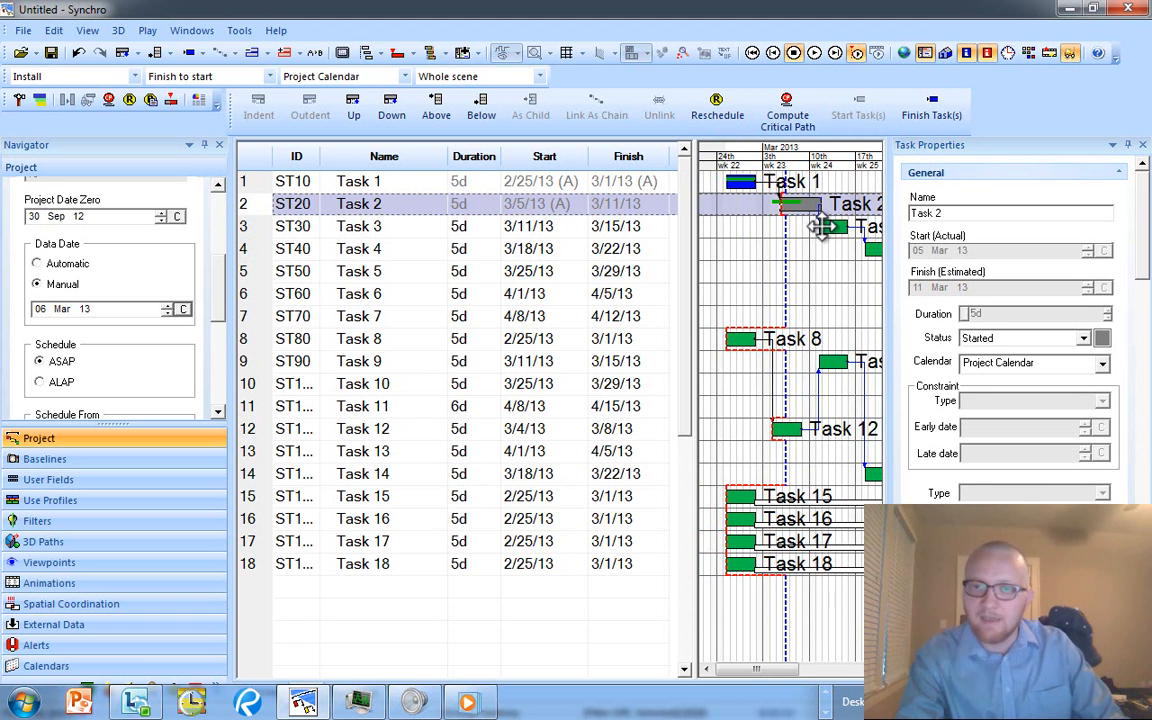
scroll(826, 236, "down", 1)
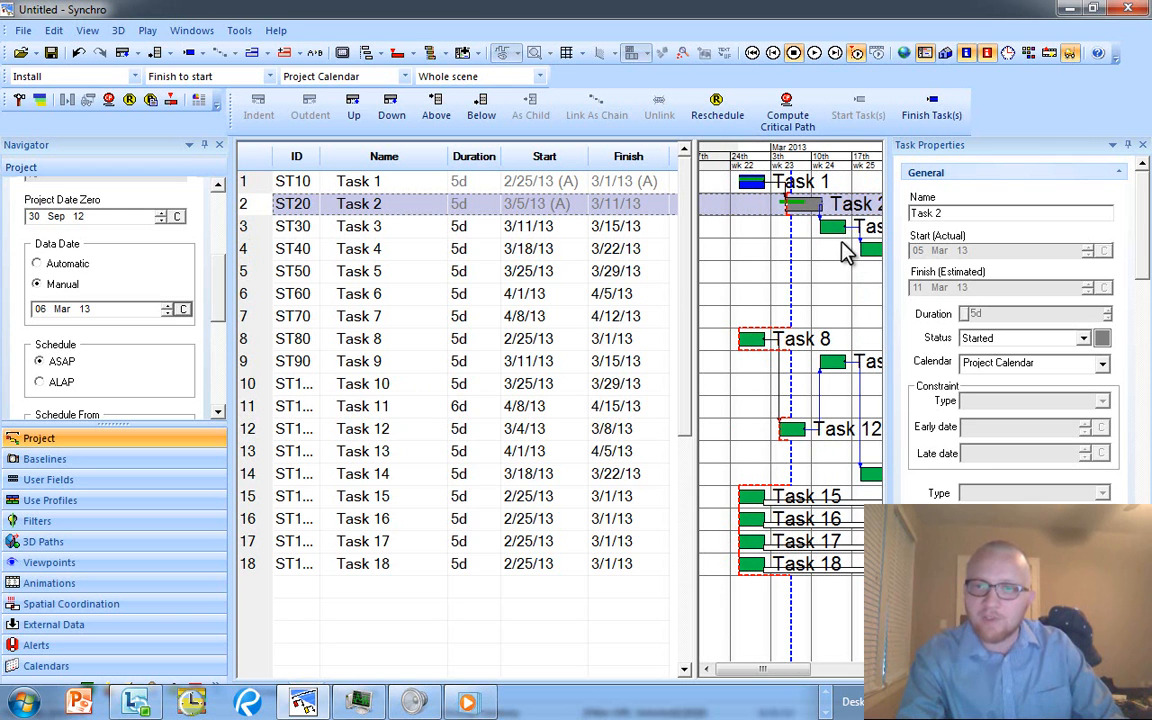
left_click_drag(851, 248, 833, 252)
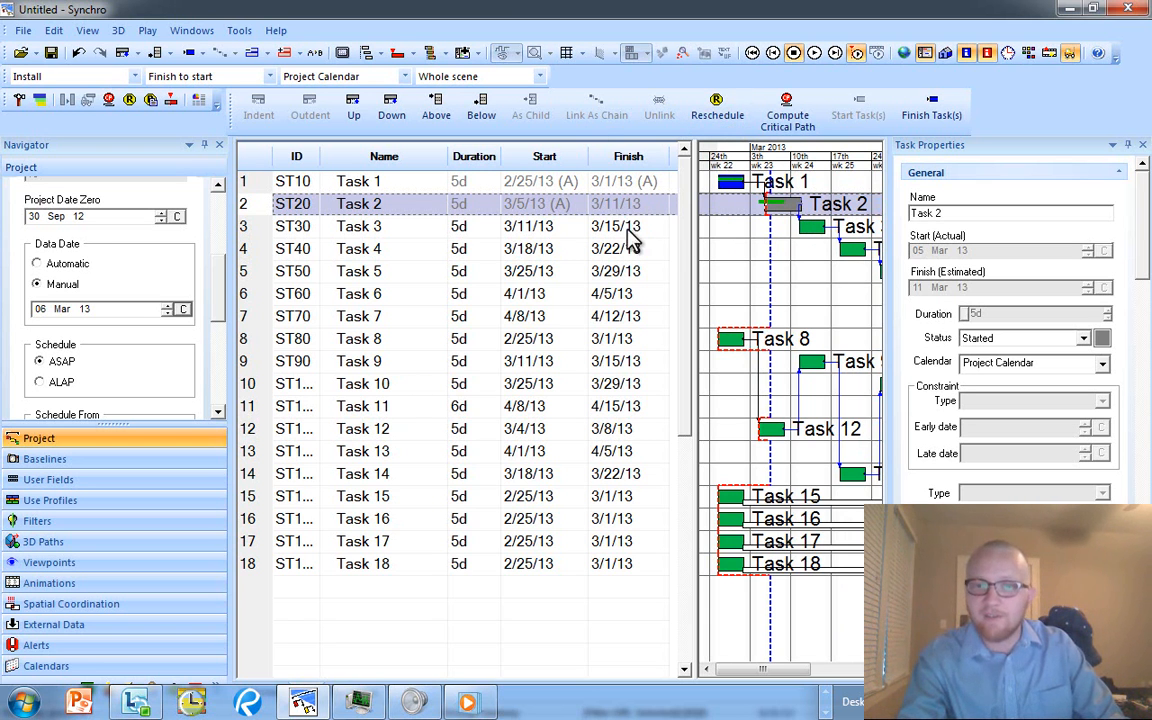
Step: Reschedule the project to see how the remaining tasks move, and undo the reschedule
left_click(717, 110)
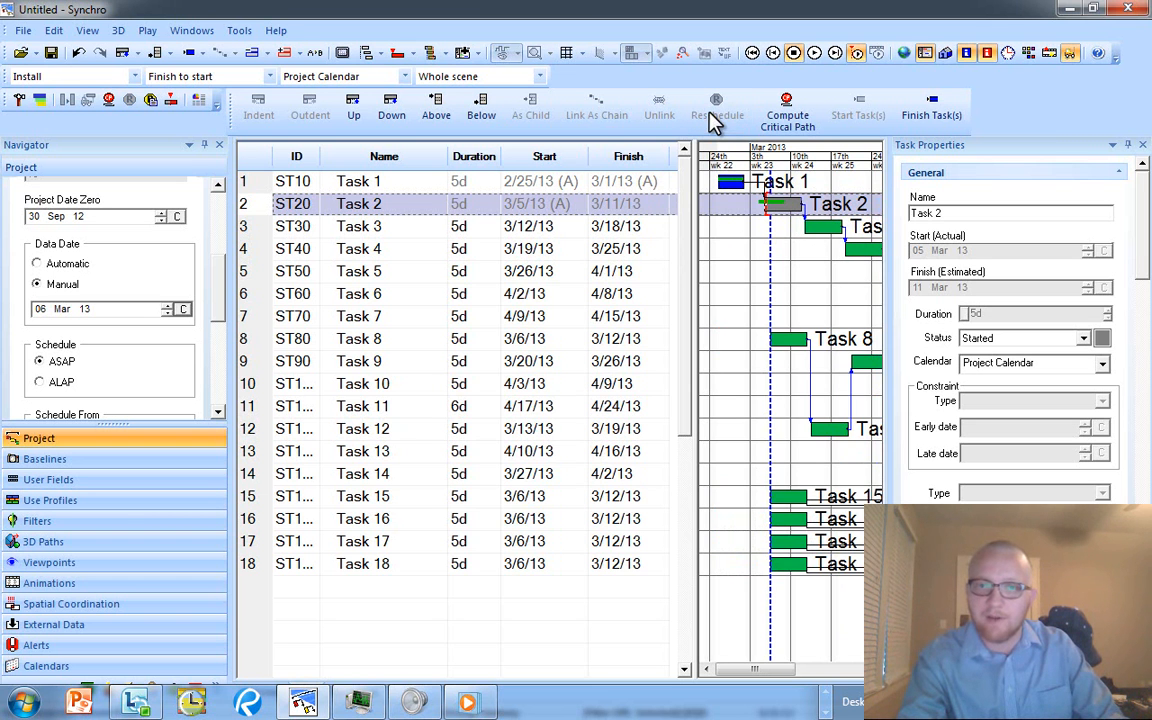
scroll(804, 243, "down", 5, "ctrl")
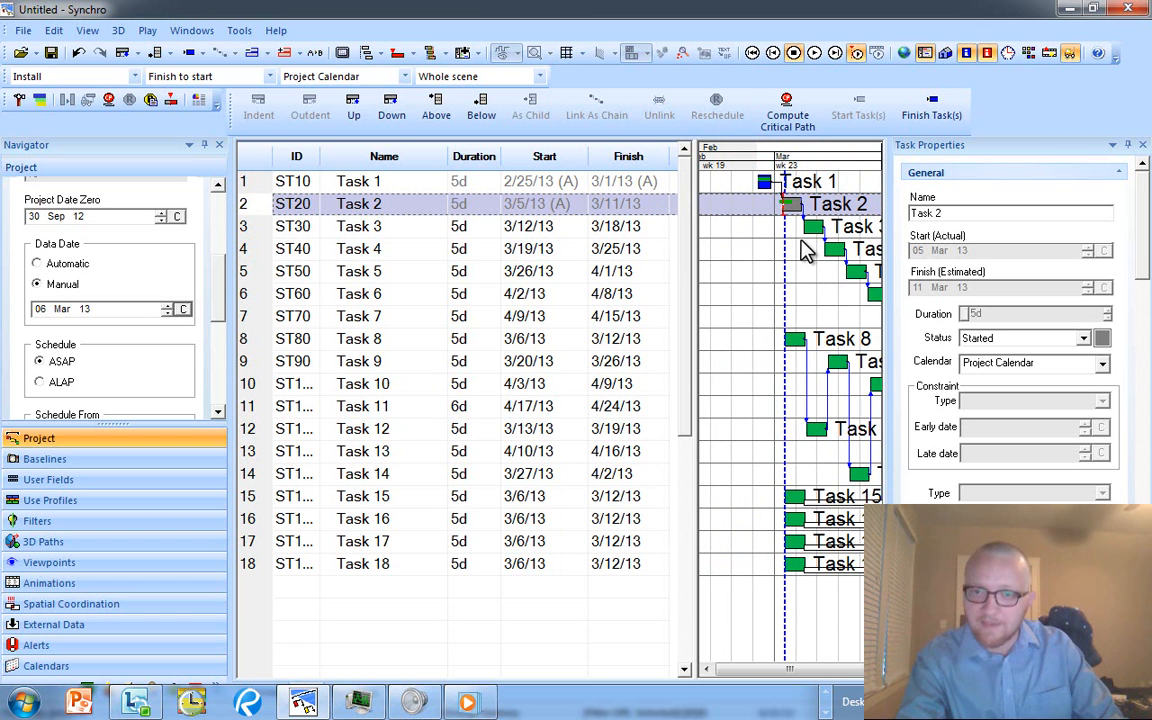
scroll(804, 250, "up", 2, "ctrl")
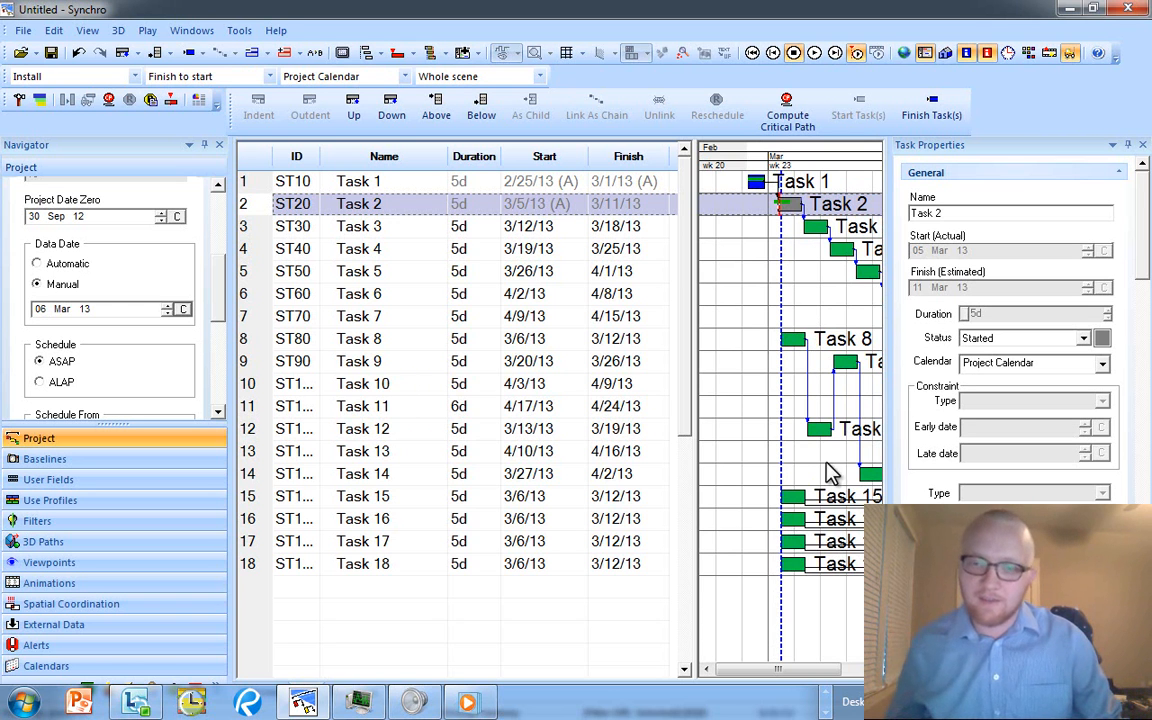
left_click(78, 52)
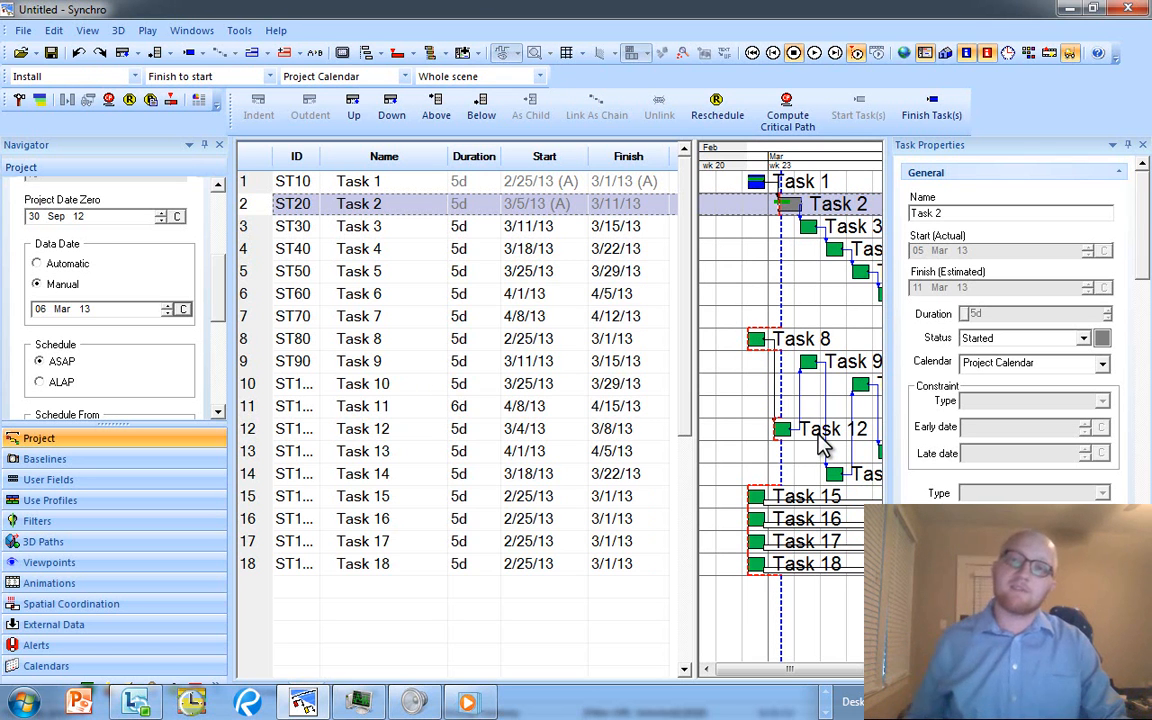
Step: Change Task 1's status back to Planned and accept losing its monitoring information
left_click(801, 349)
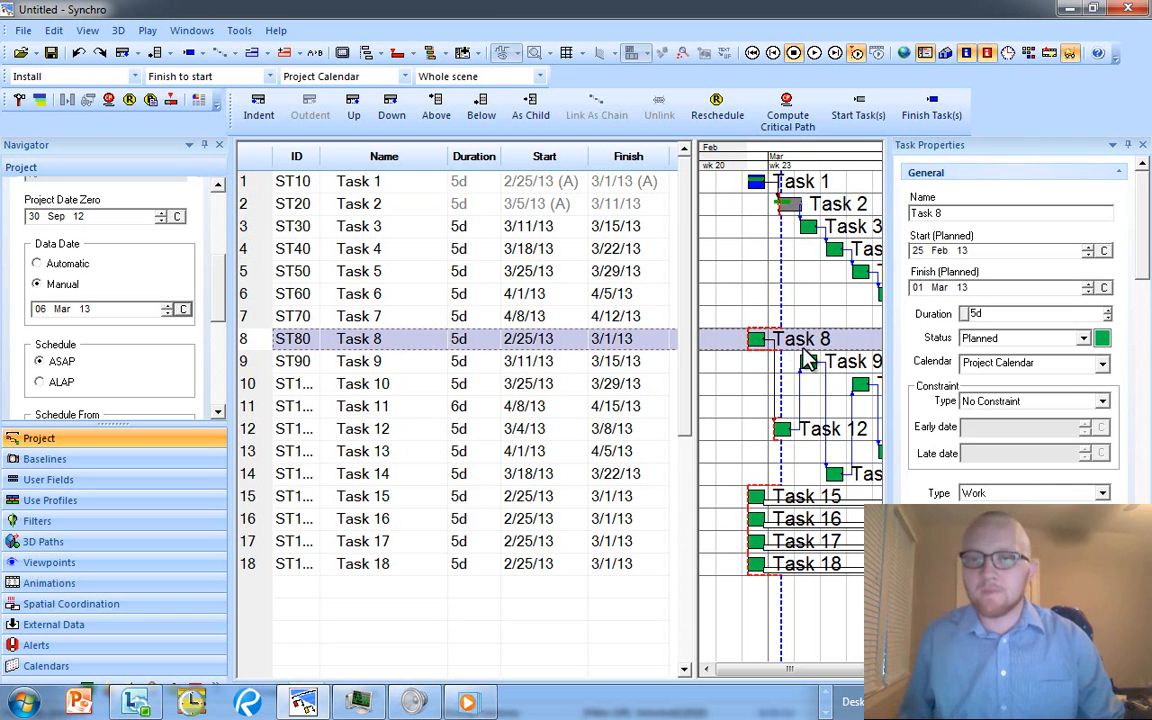
left_click(742, 181)
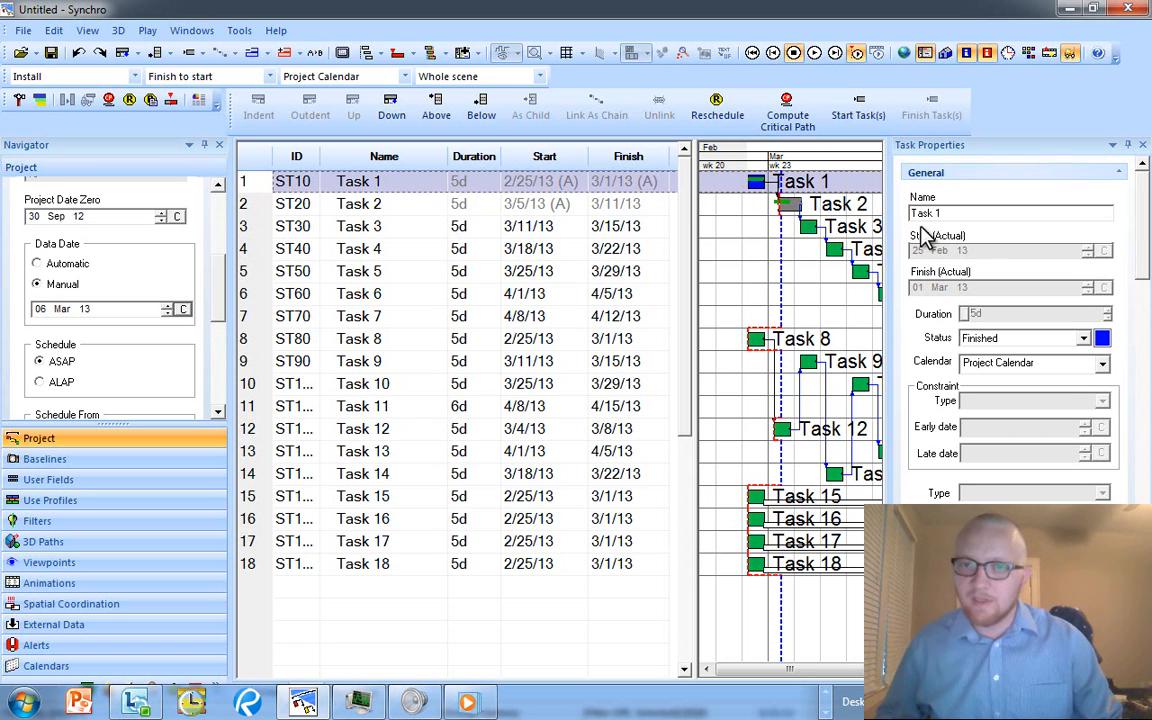
left_click(1012, 340)
left_click(980, 356)
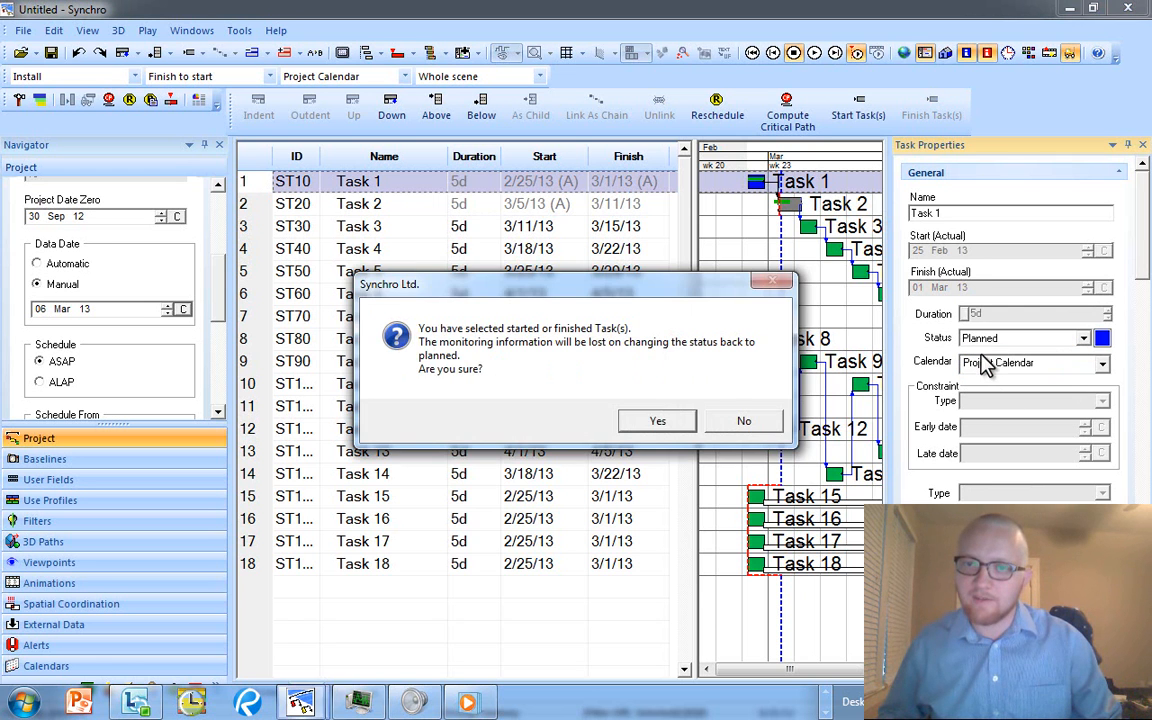
left_click(658, 419)
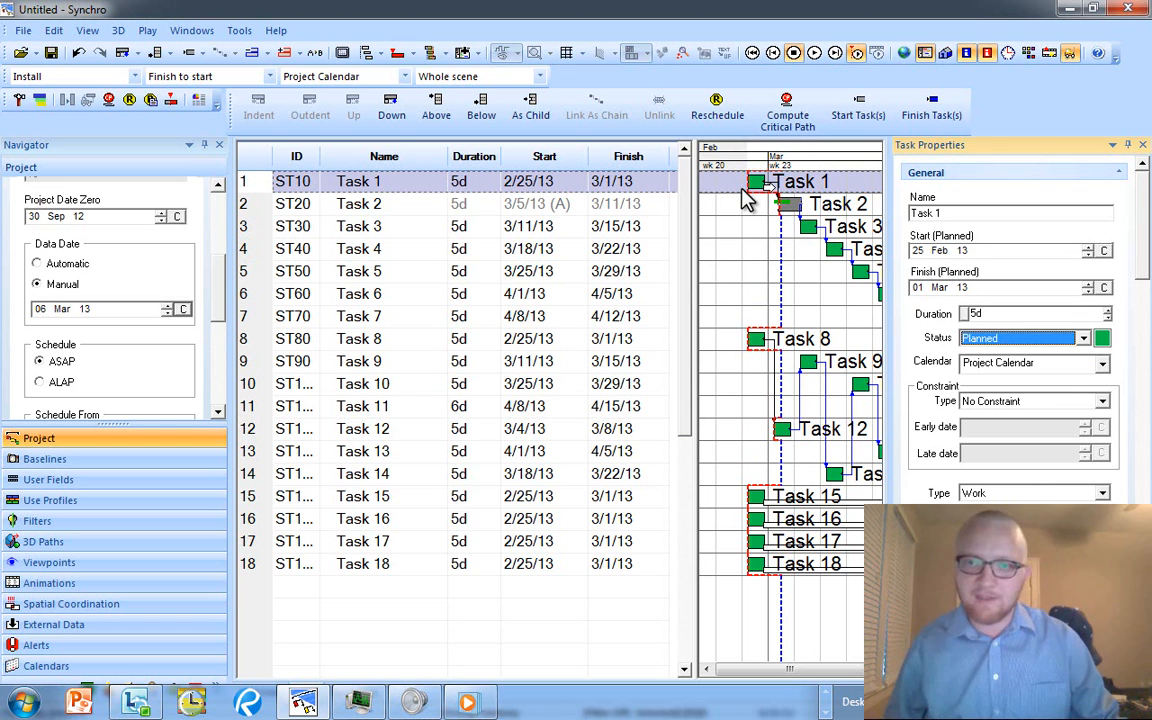
Step: Finish Tasks 1 and 8 together, applying Planned Start as the start time to both tasks
left_click(739, 186)
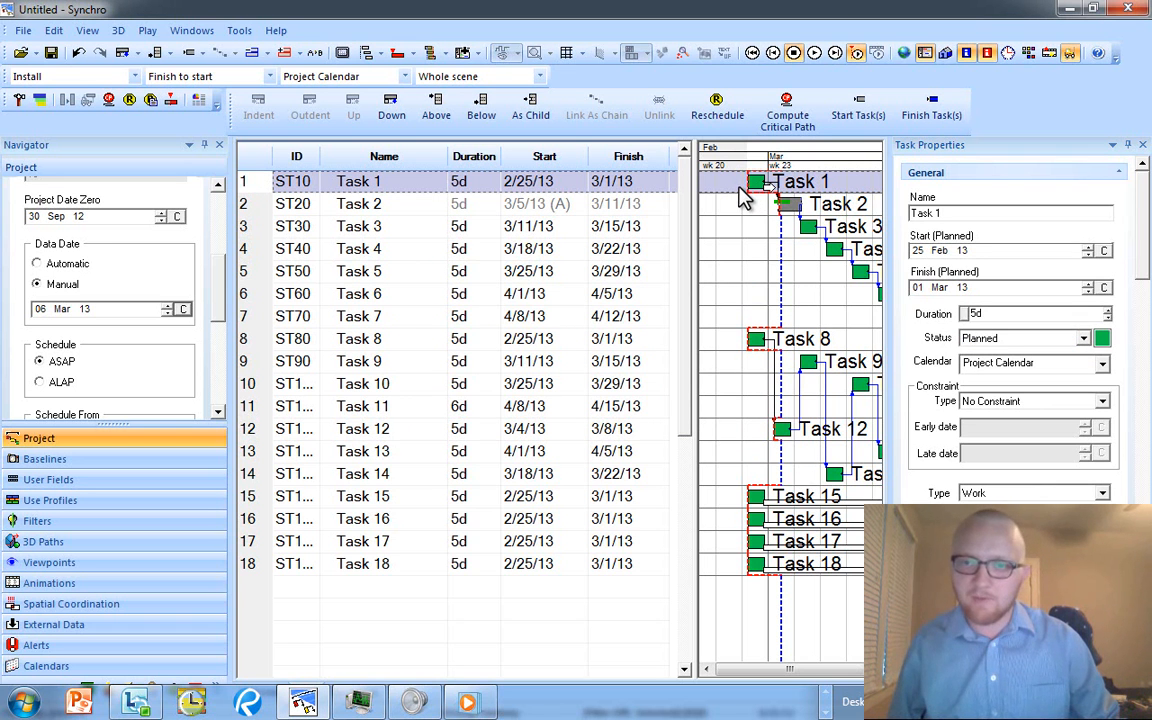
left_click(730, 350, "ctrl")
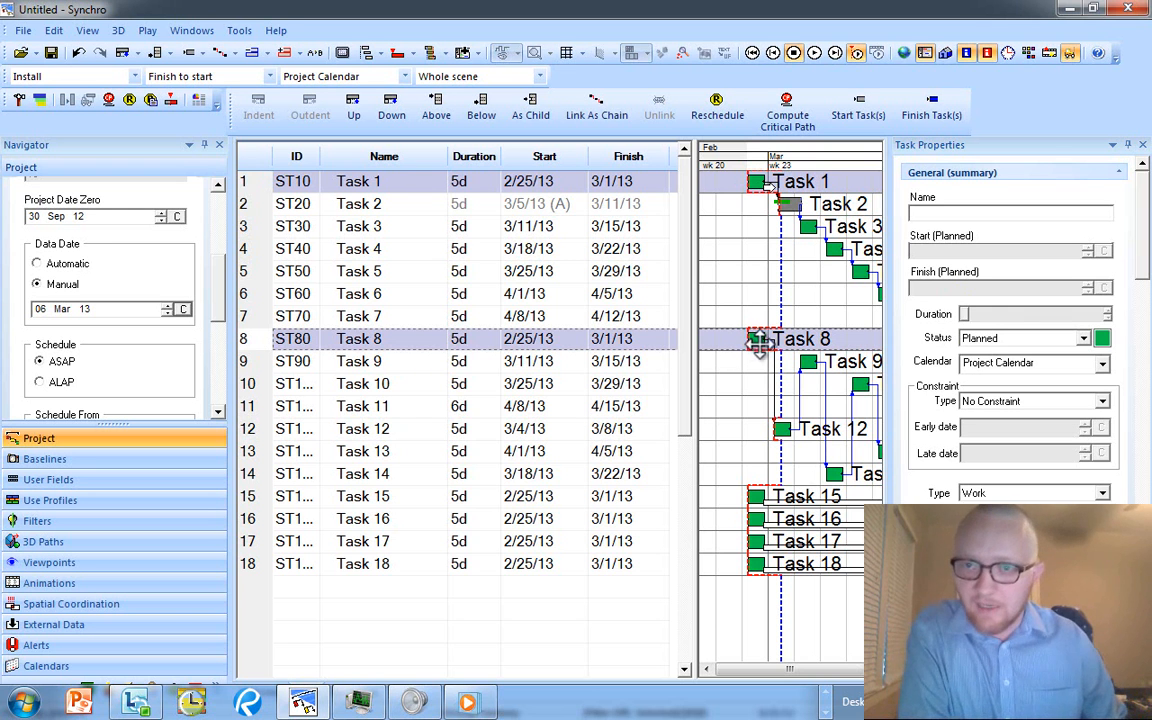
left_click(990, 340)
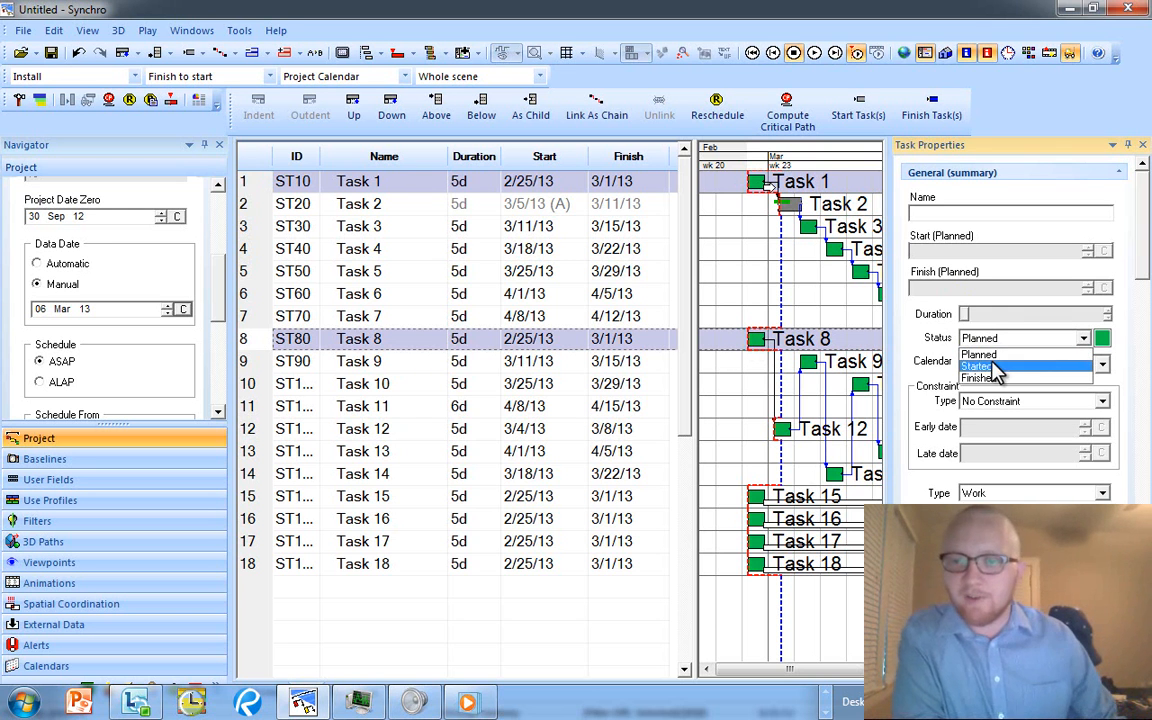
left_click(925, 115)
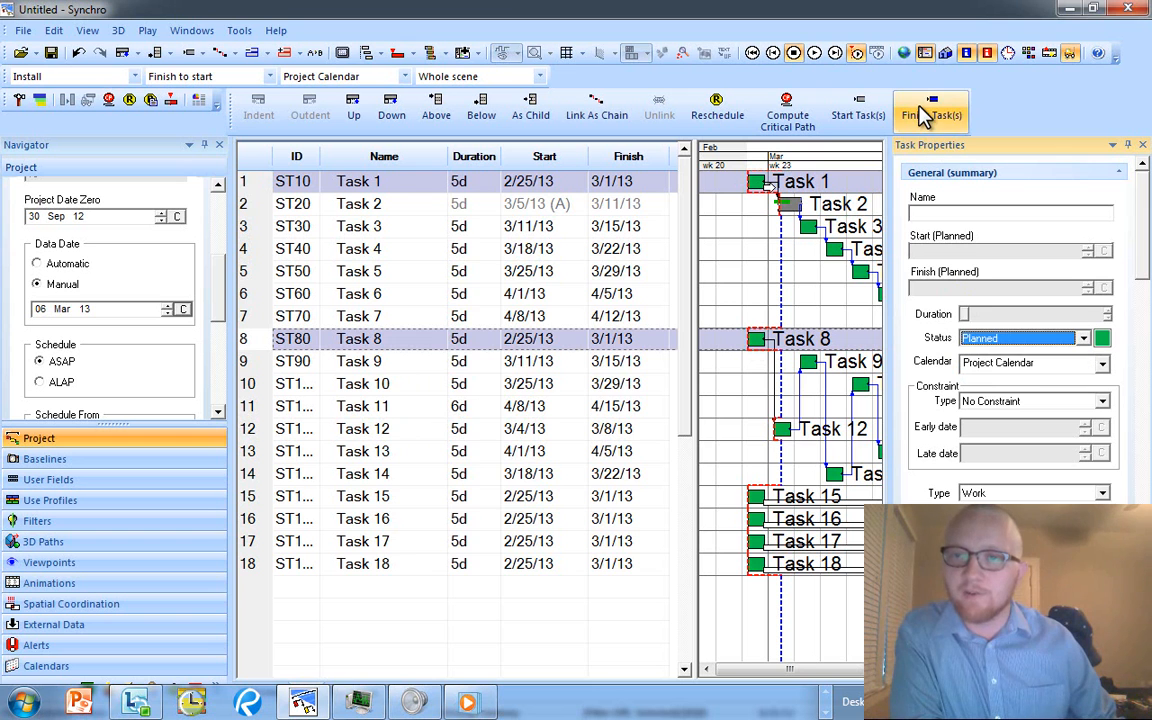
left_click(925, 115)
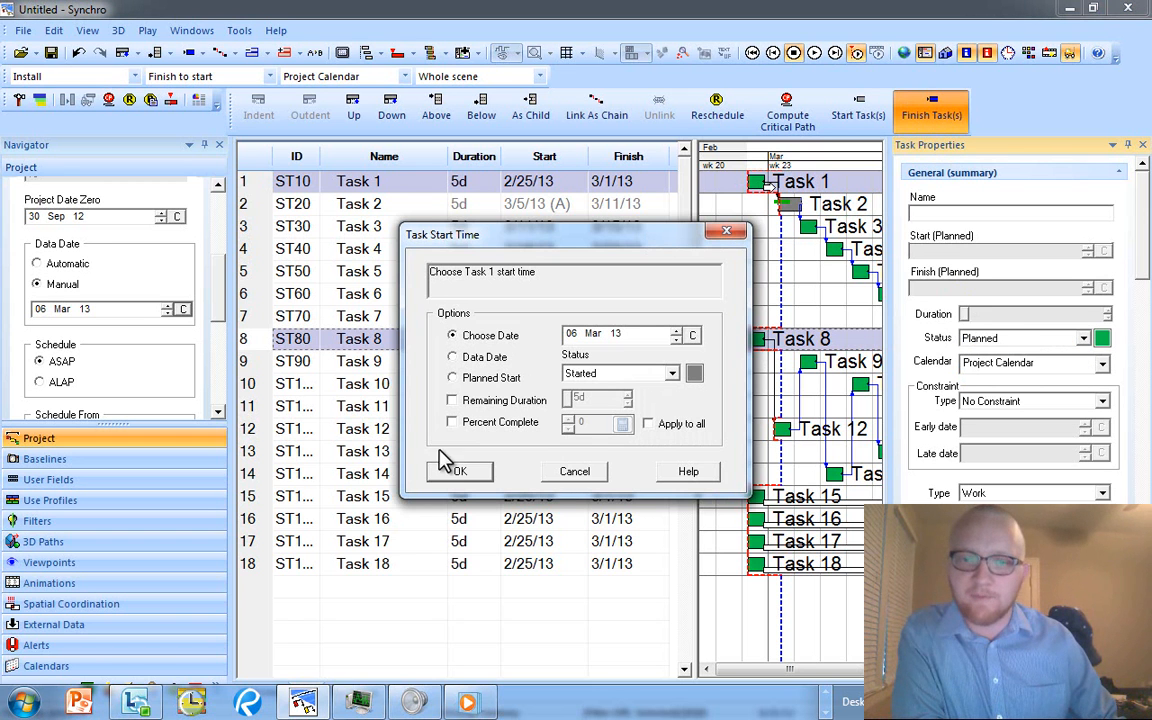
left_click(455, 378)
left_click(670, 424)
left_click(460, 471)
Step: Use Planned Finish as the finish time for Task 1 and Task 8, with the status Finished
left_click(460, 379)
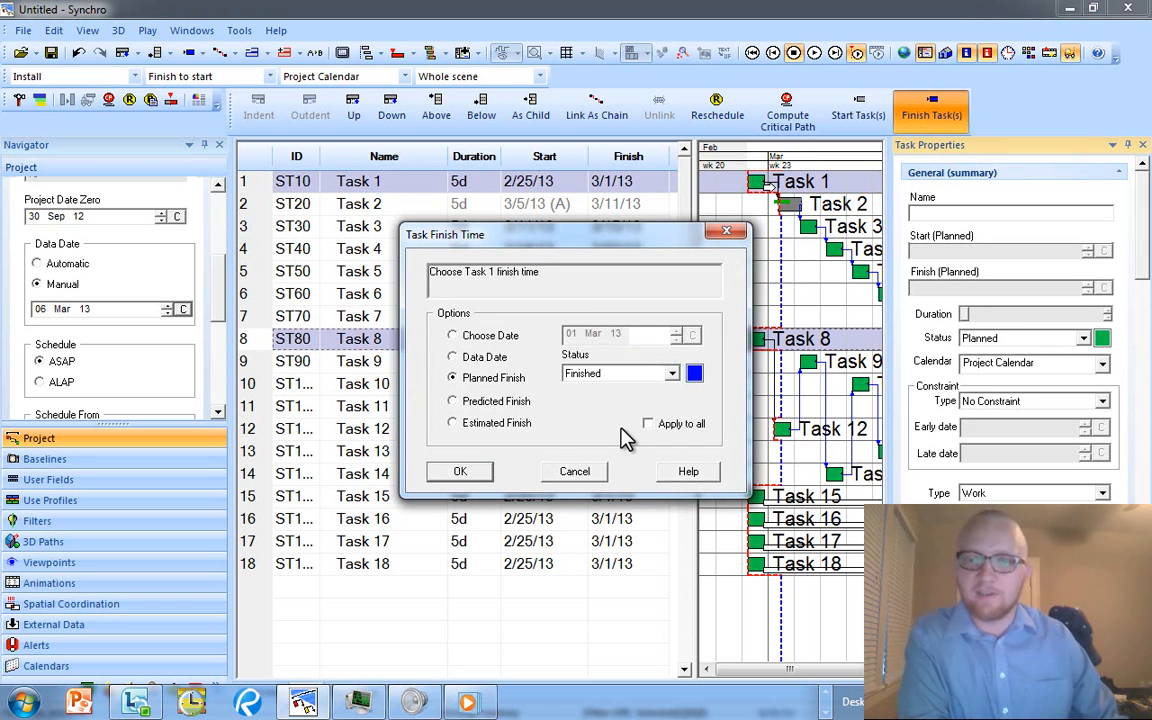
left_click(462, 473)
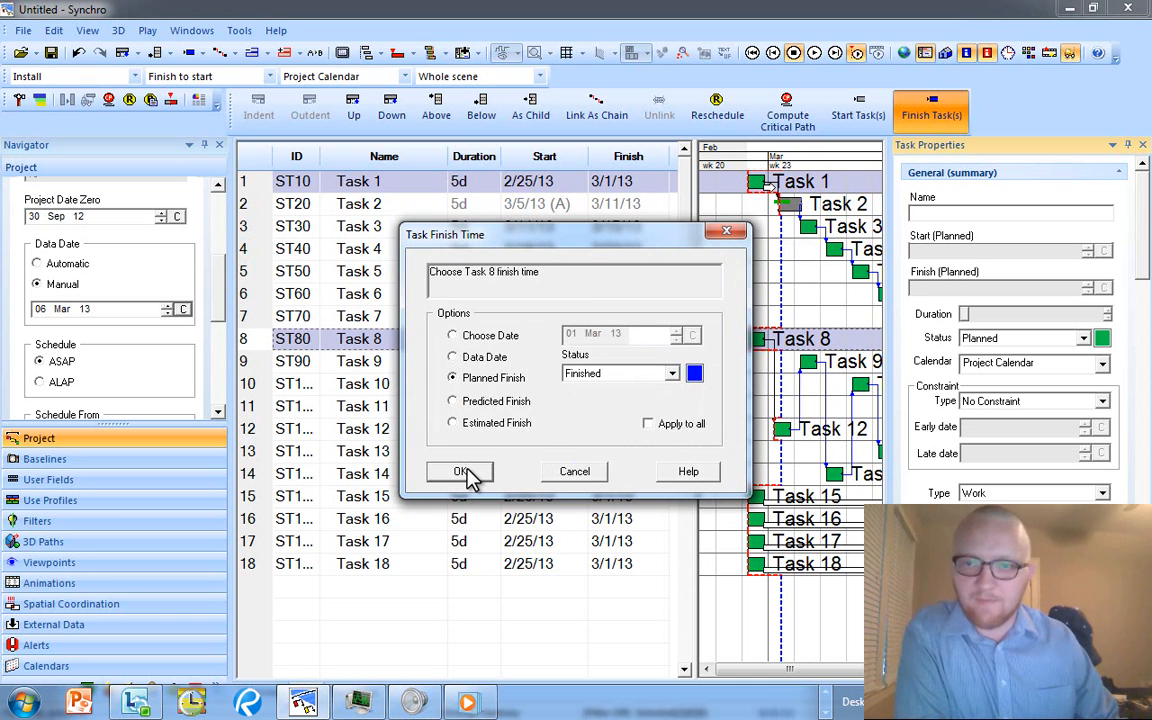
left_click(462, 472)
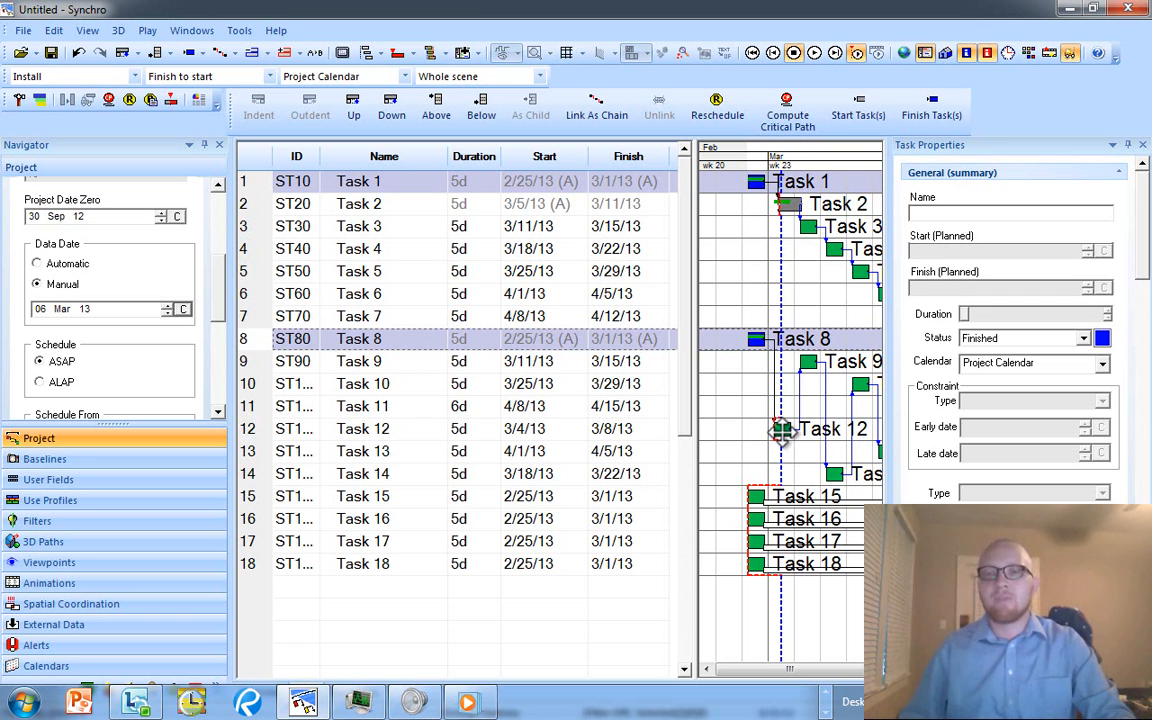
scroll(768, 482, "up", 3)
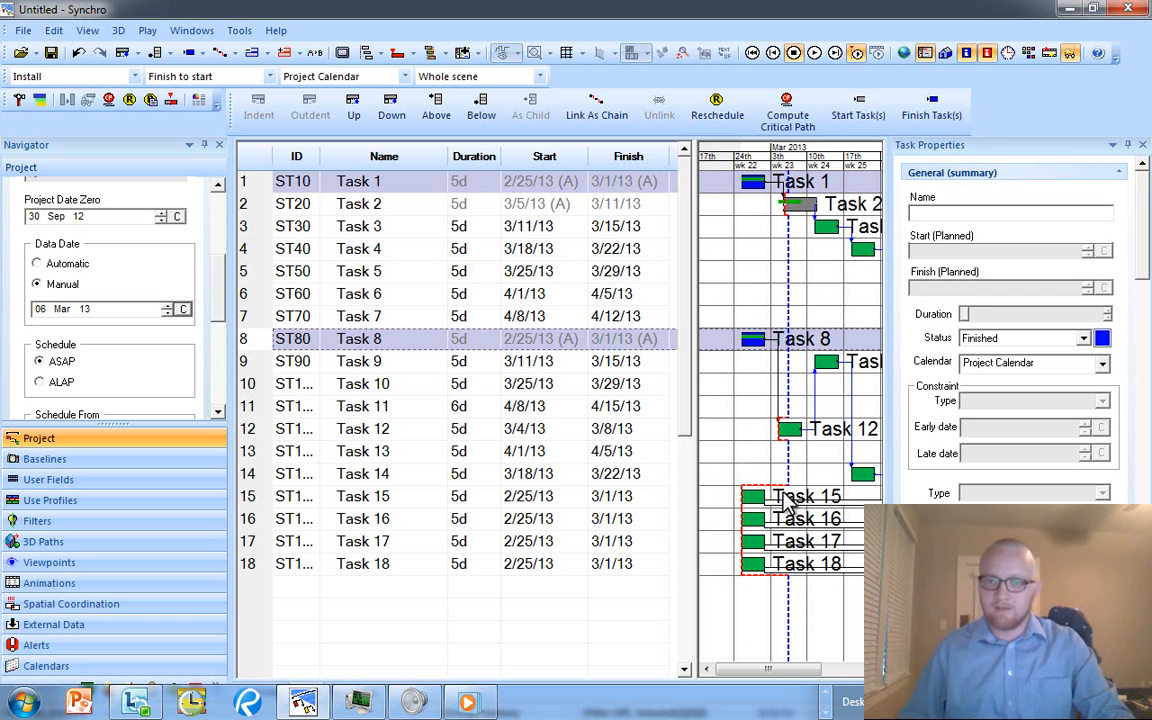
Step: Narrow the Name column and widen the task table to make room for more columns
scroll(778, 497, "down", 1)
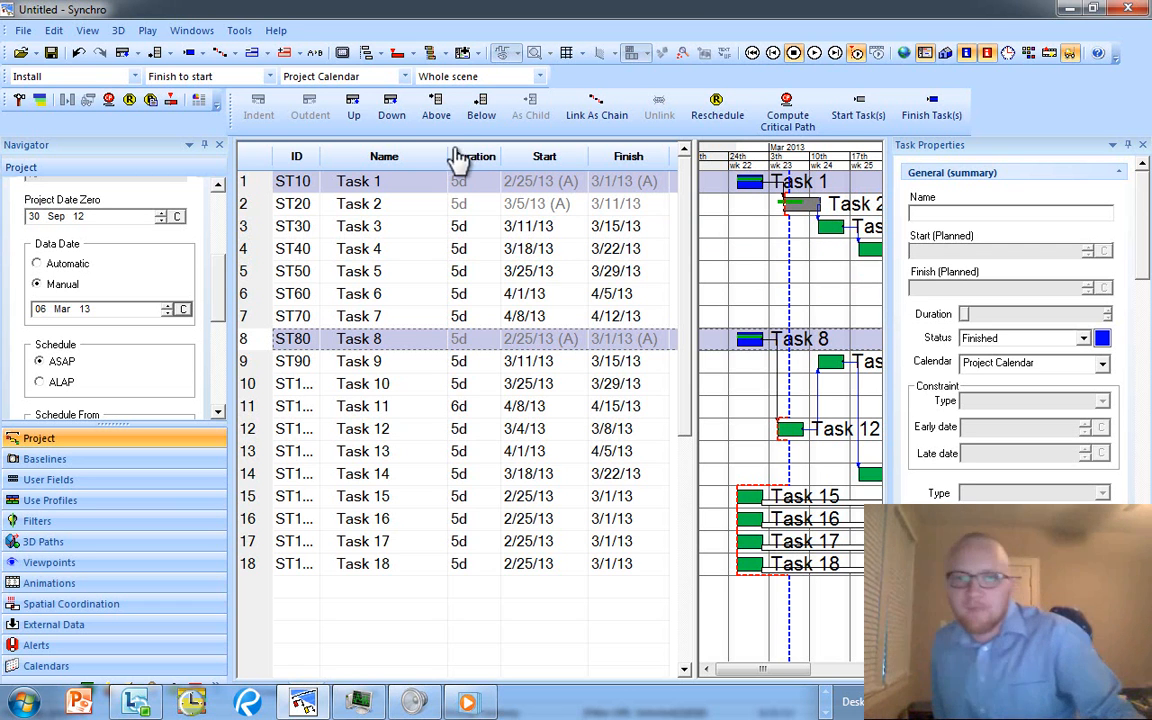
left_click_drag(448, 155, 412, 153)
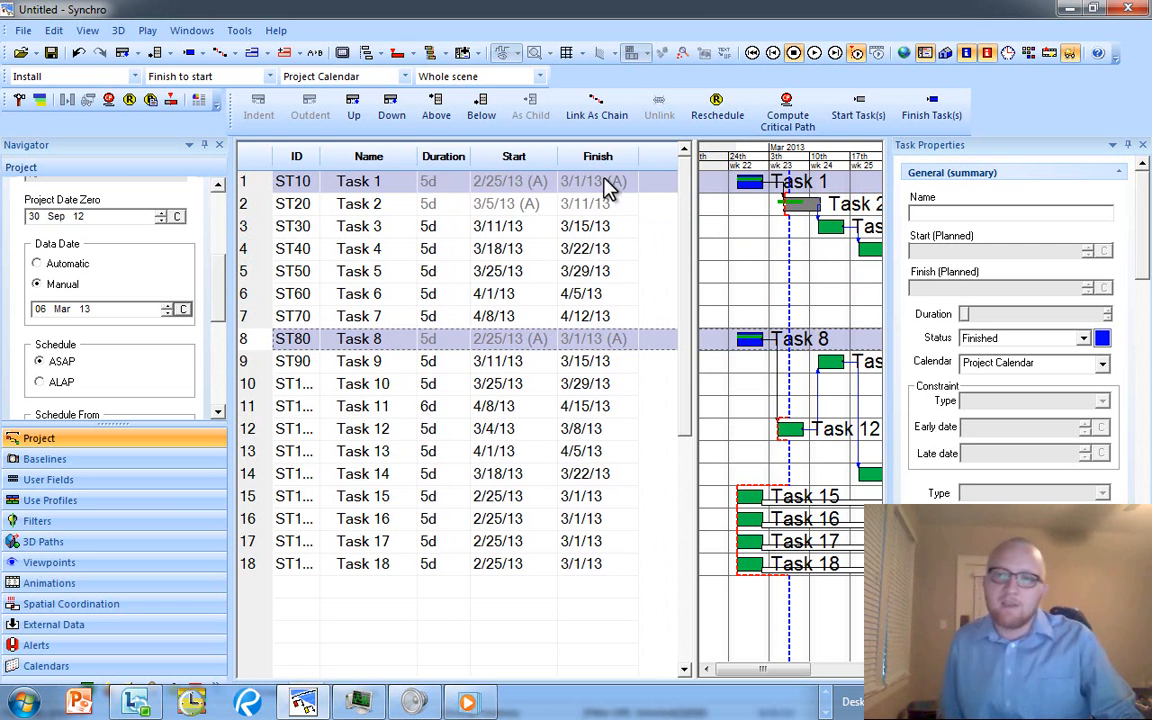
left_click_drag(697, 183, 721, 186)
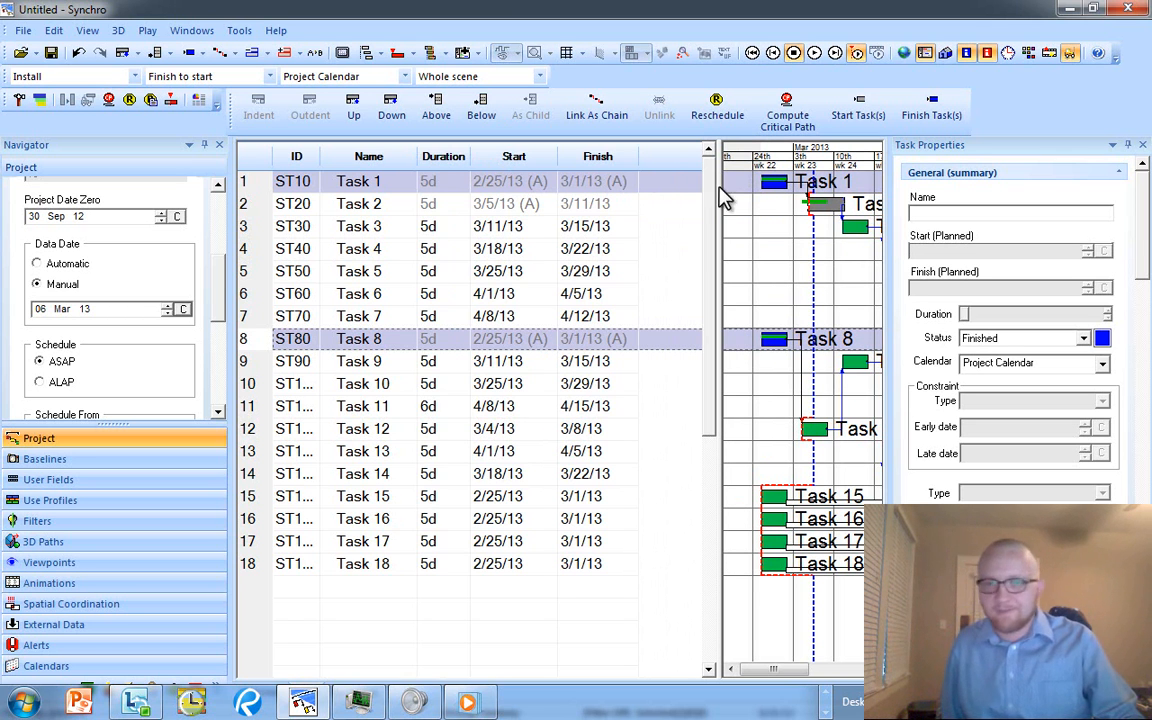
Step: Customise the task table's columns and add Actual Start from the task parameters to the selected columns
right_click(657, 165)
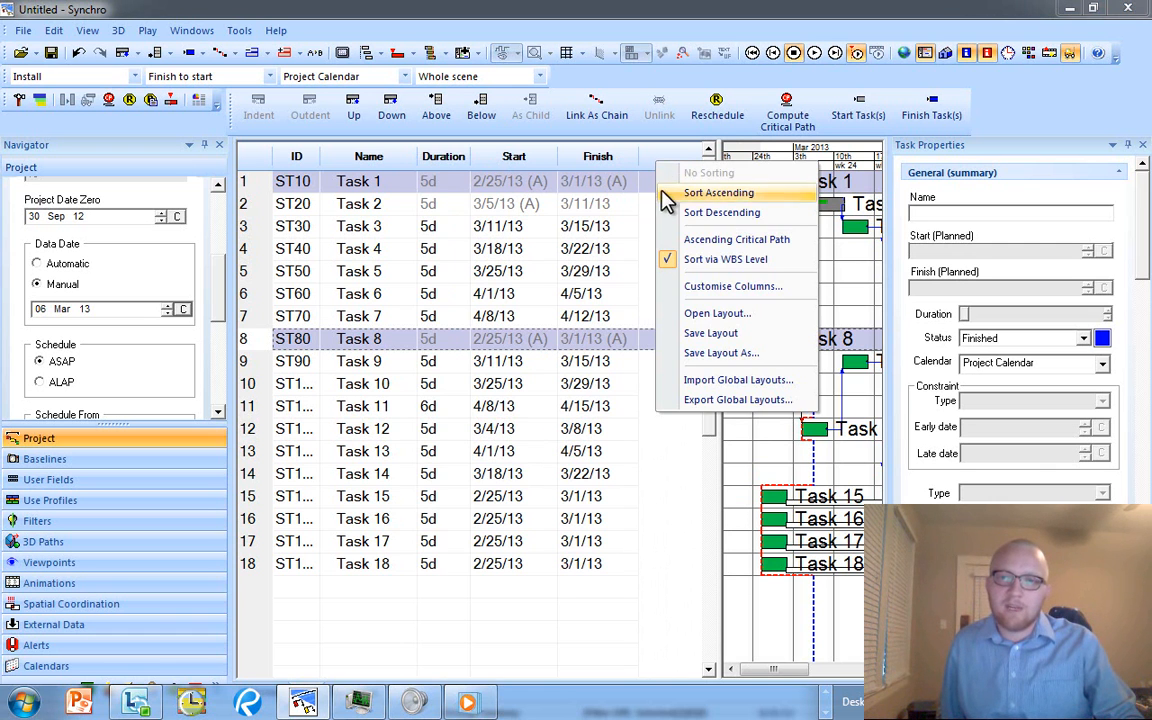
left_click(695, 288)
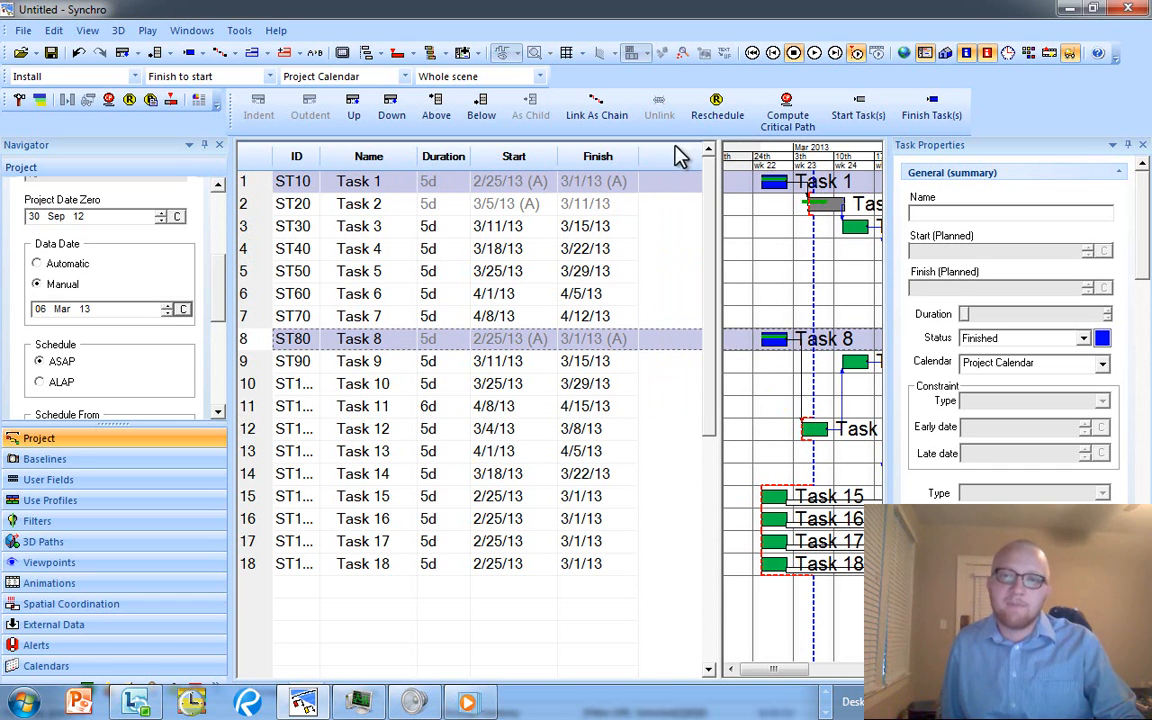
right_click(668, 165)
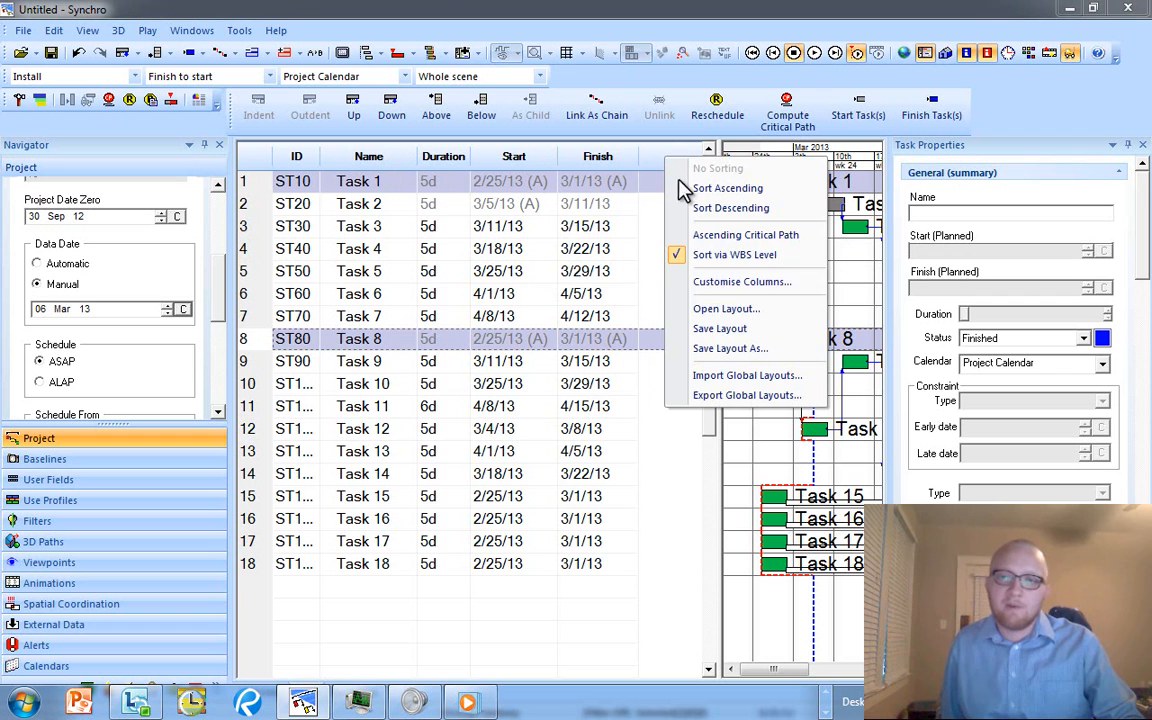
left_click(720, 288)
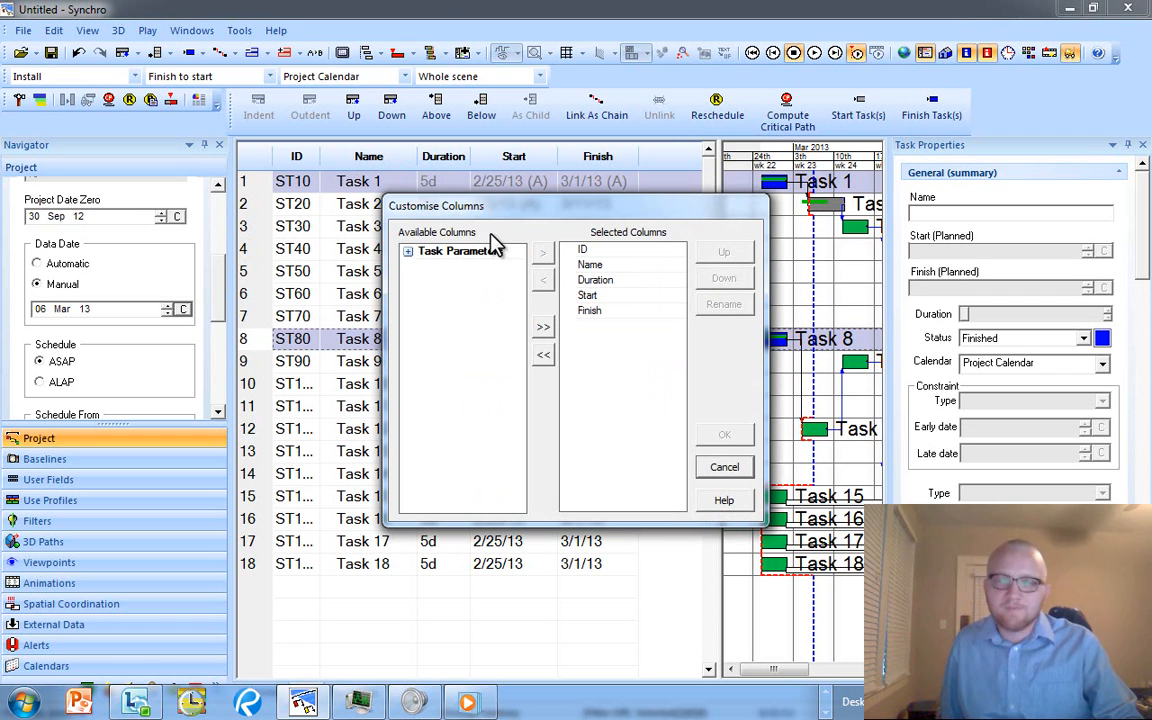
left_click(410, 252)
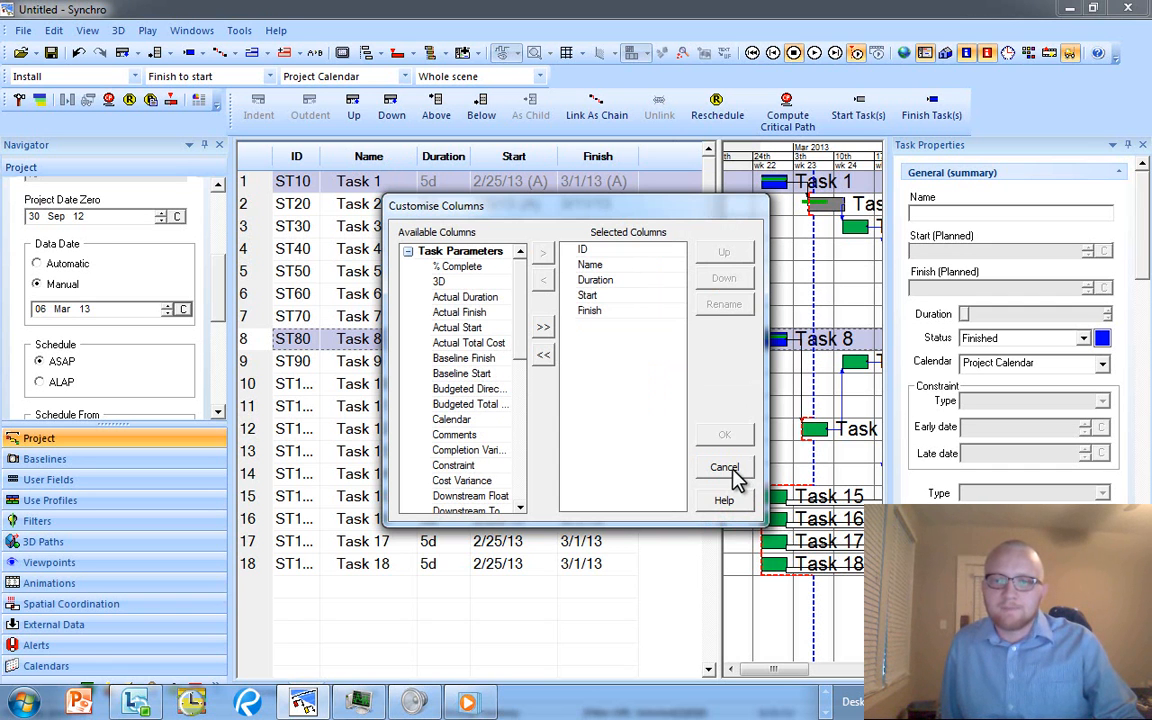
left_click(455, 329)
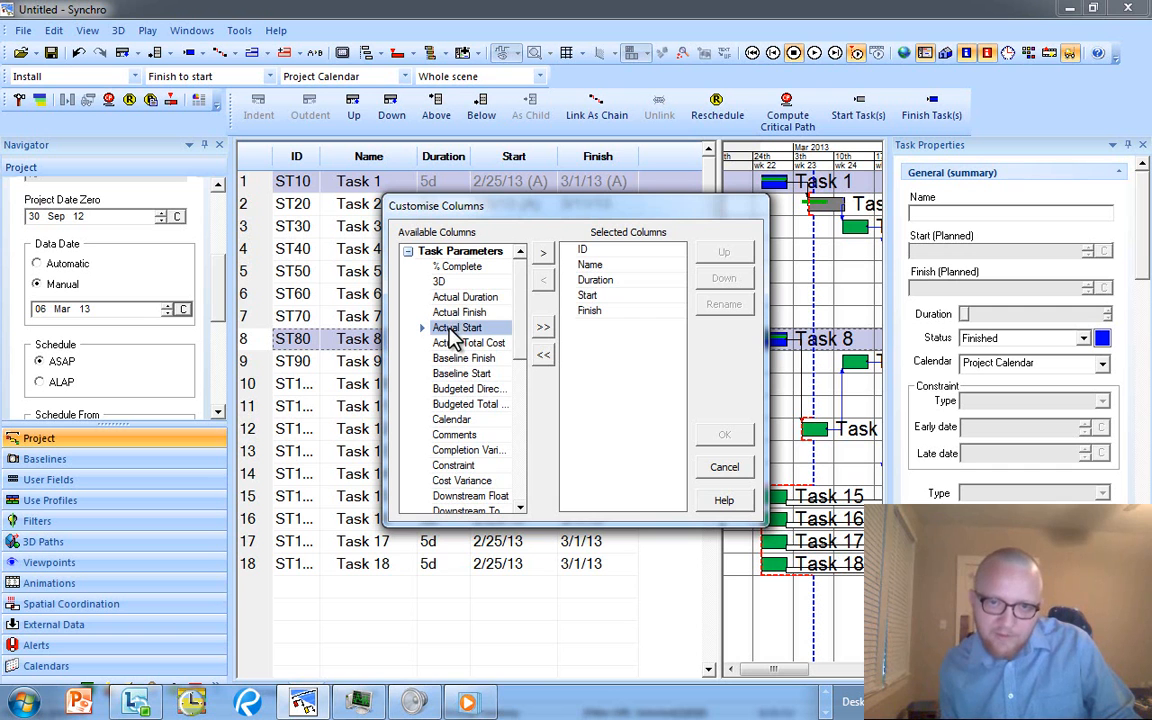
left_click(544, 253)
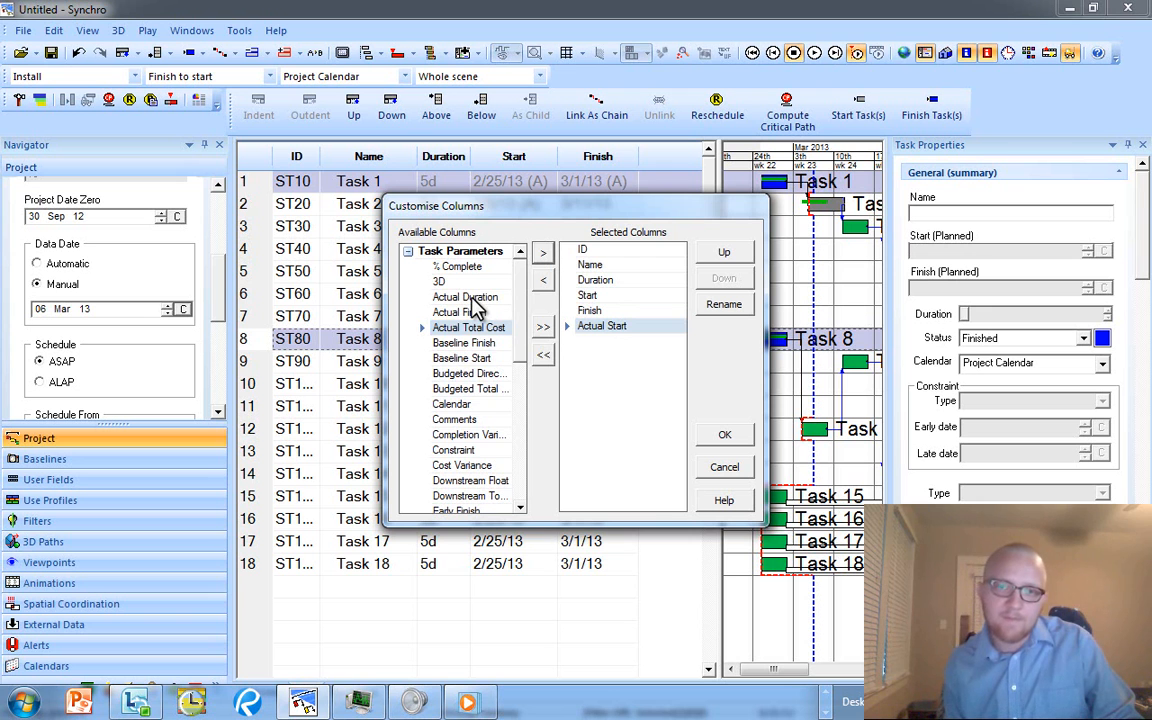
Step: Add the Remaining Duration parameter to the selected columns
scroll(462, 385, "down", 3)
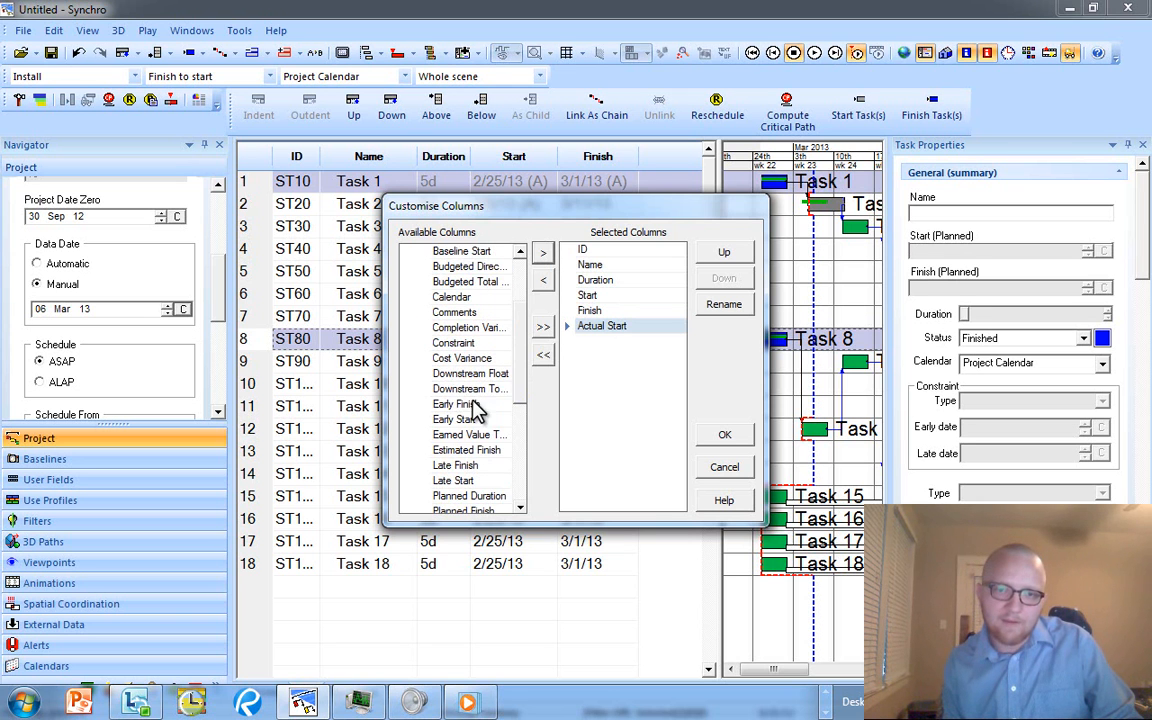
scroll(470, 400, "down", 3)
left_click(474, 392)
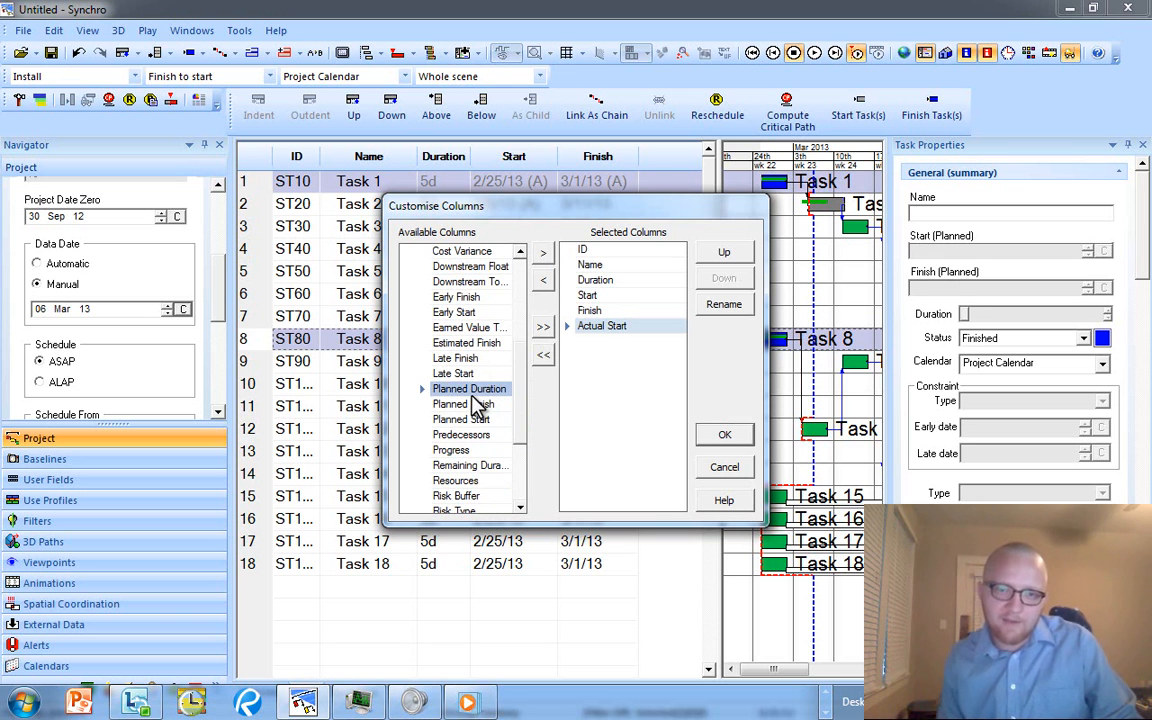
scroll(476, 404, "down", 3)
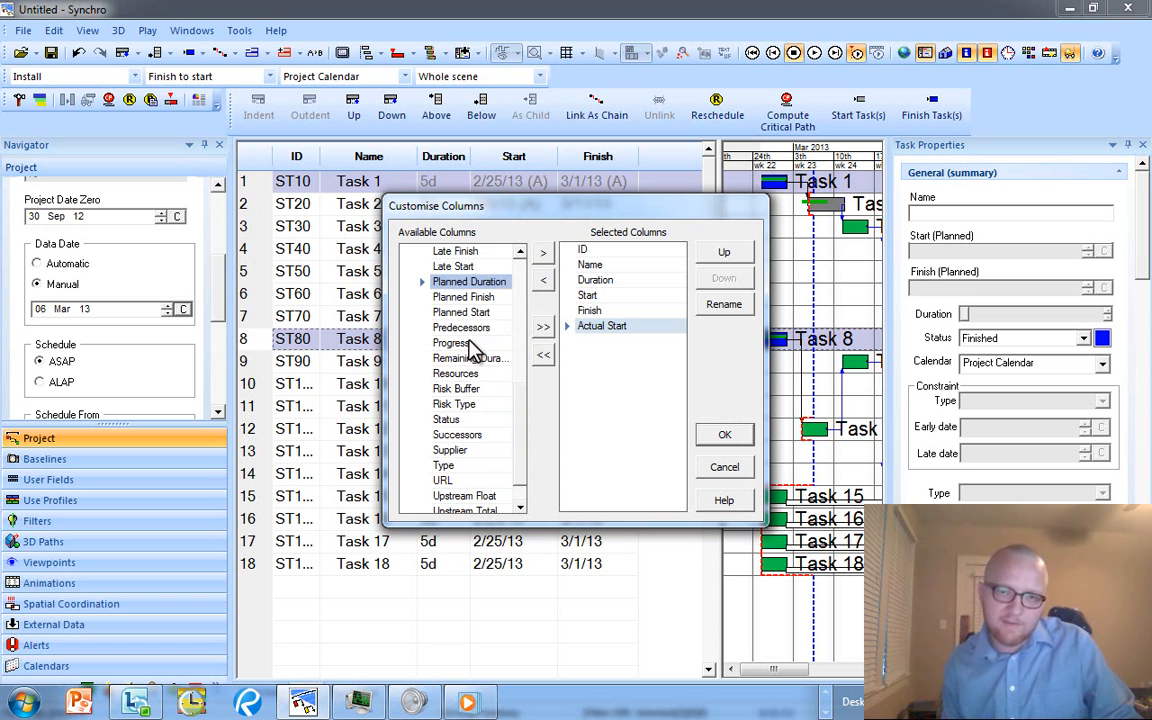
left_click(468, 358)
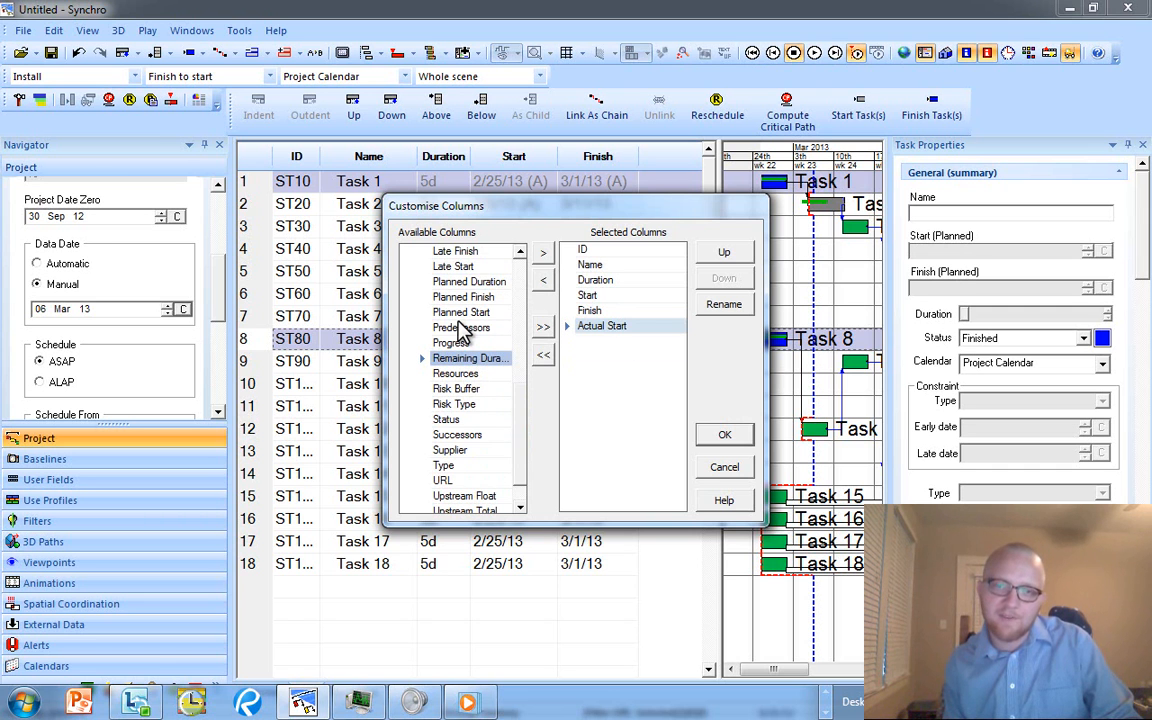
left_click(543, 253)
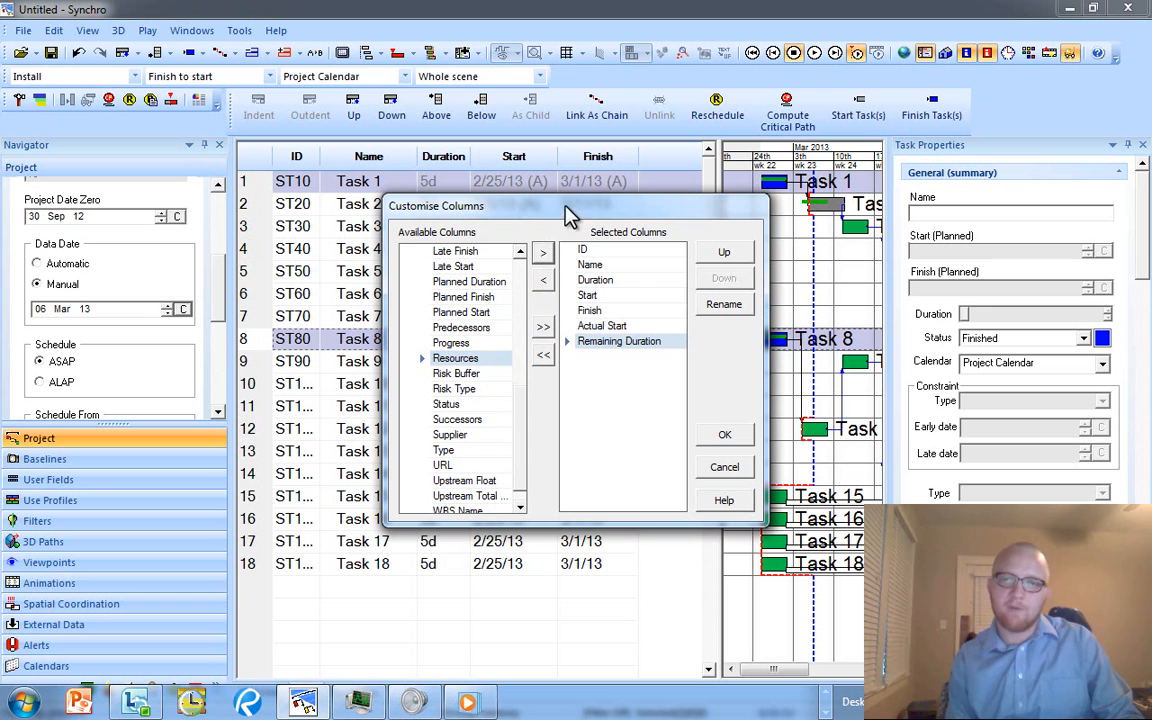
Step: Add the Estimated Finish parameter to the selected columns
left_click(478, 330)
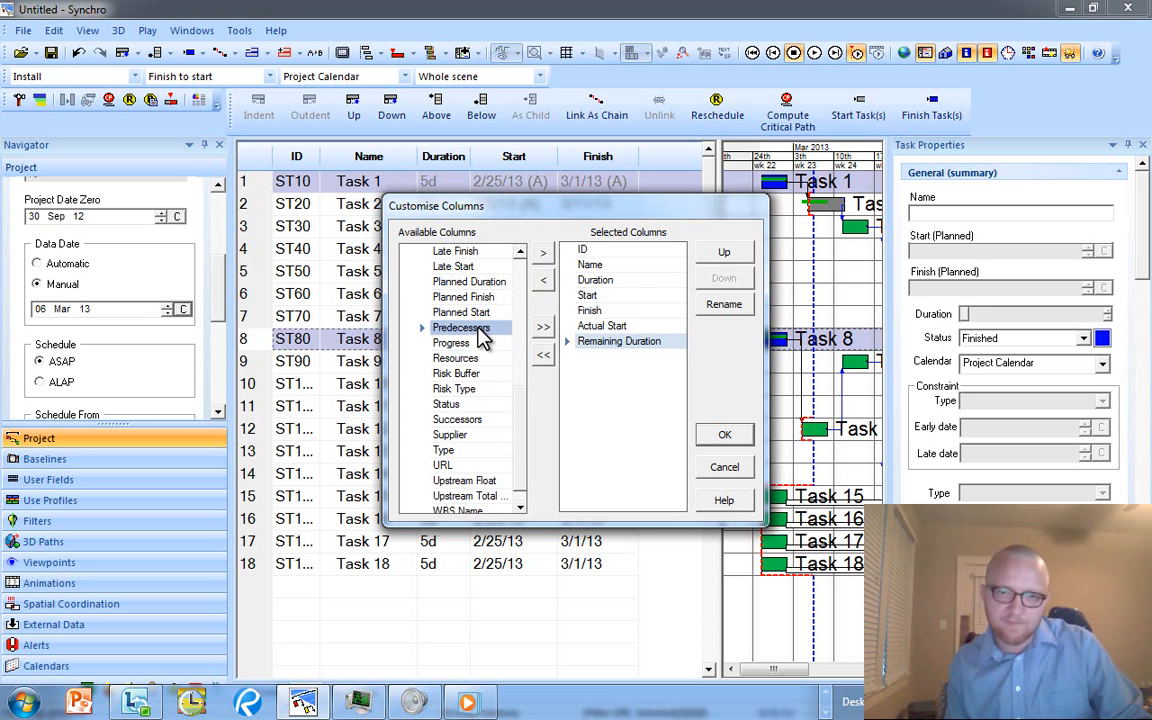
scroll(480, 337, "down", 1)
scroll(480, 337, "up", 8)
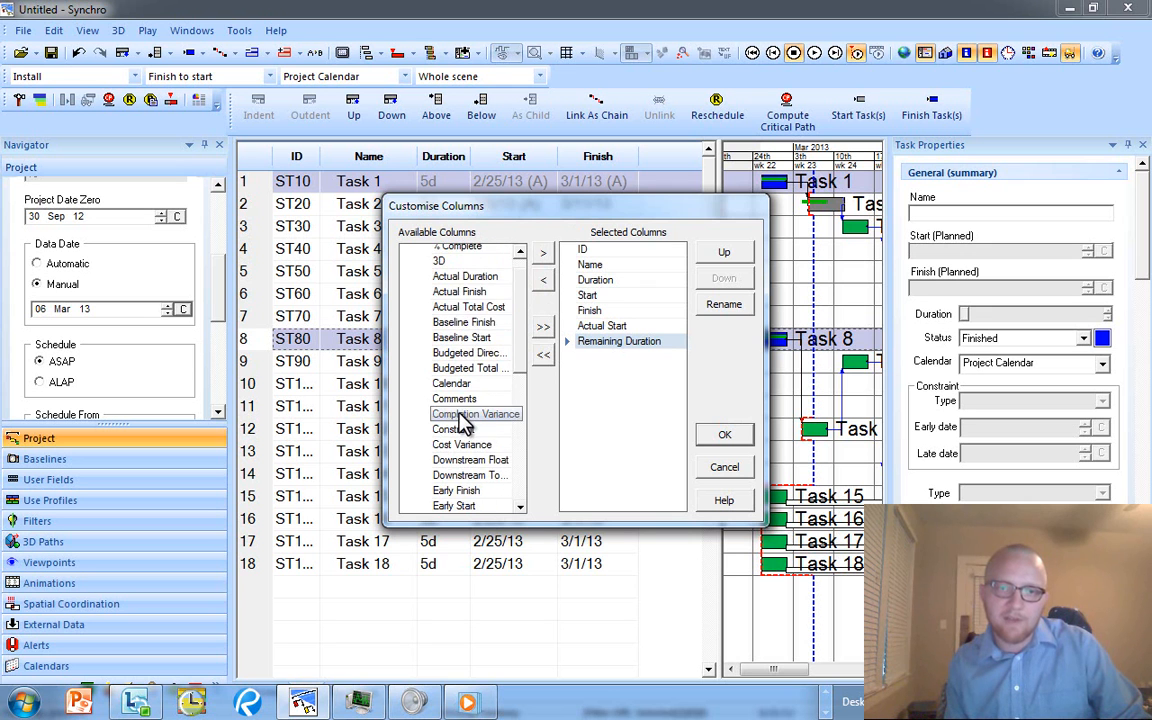
scroll(463, 410, "down", 3)
scroll(460, 305, "up", 3)
scroll(463, 406, "down", 3)
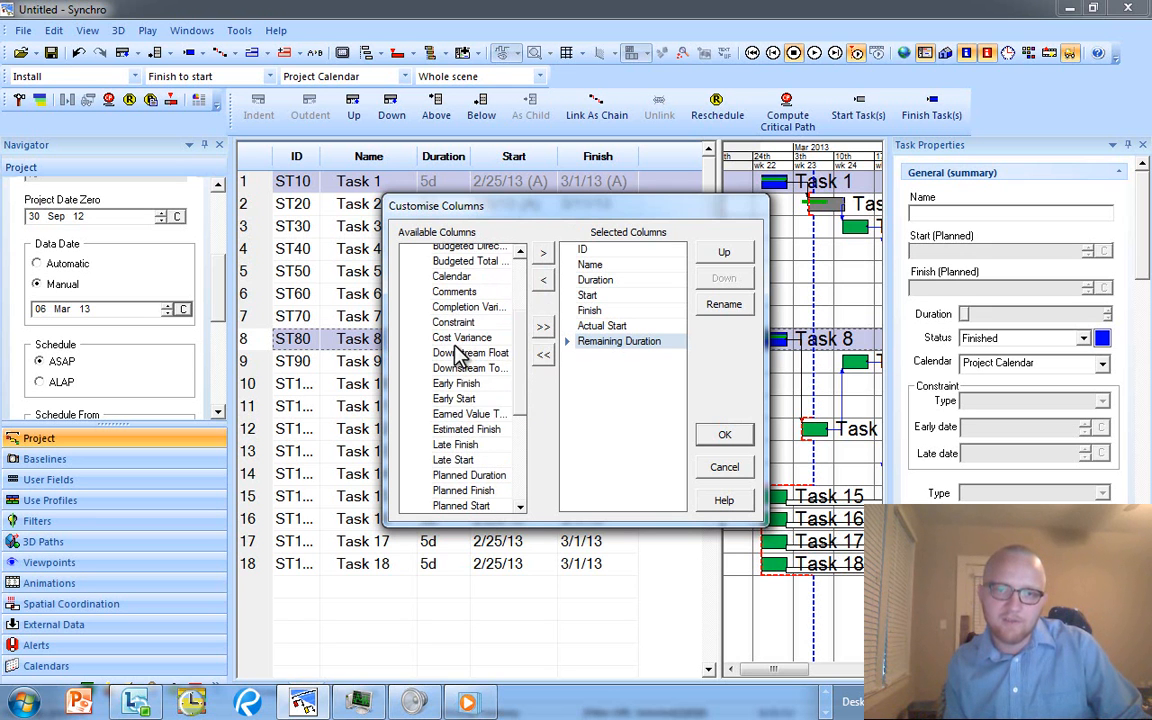
left_click(465, 429)
left_click(543, 253)
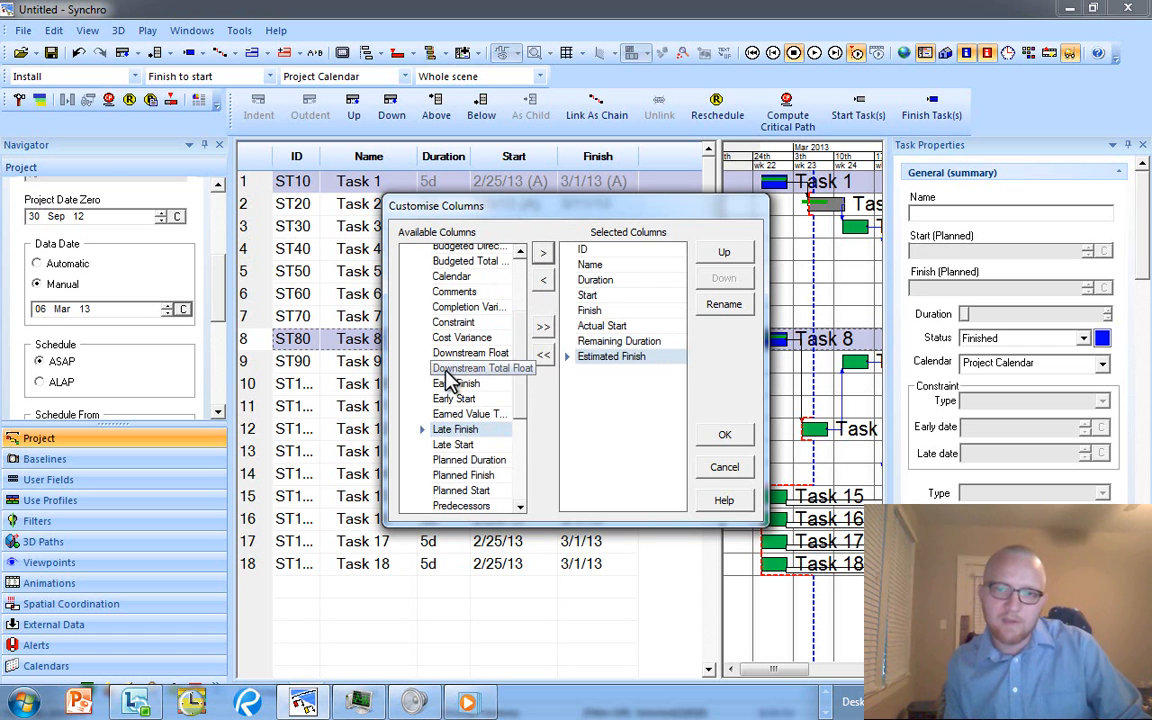
Step: Add Actual Finish to the selected columns and apply the column customisation to the task table
scroll(452, 380, "up", 3)
left_click(462, 313)
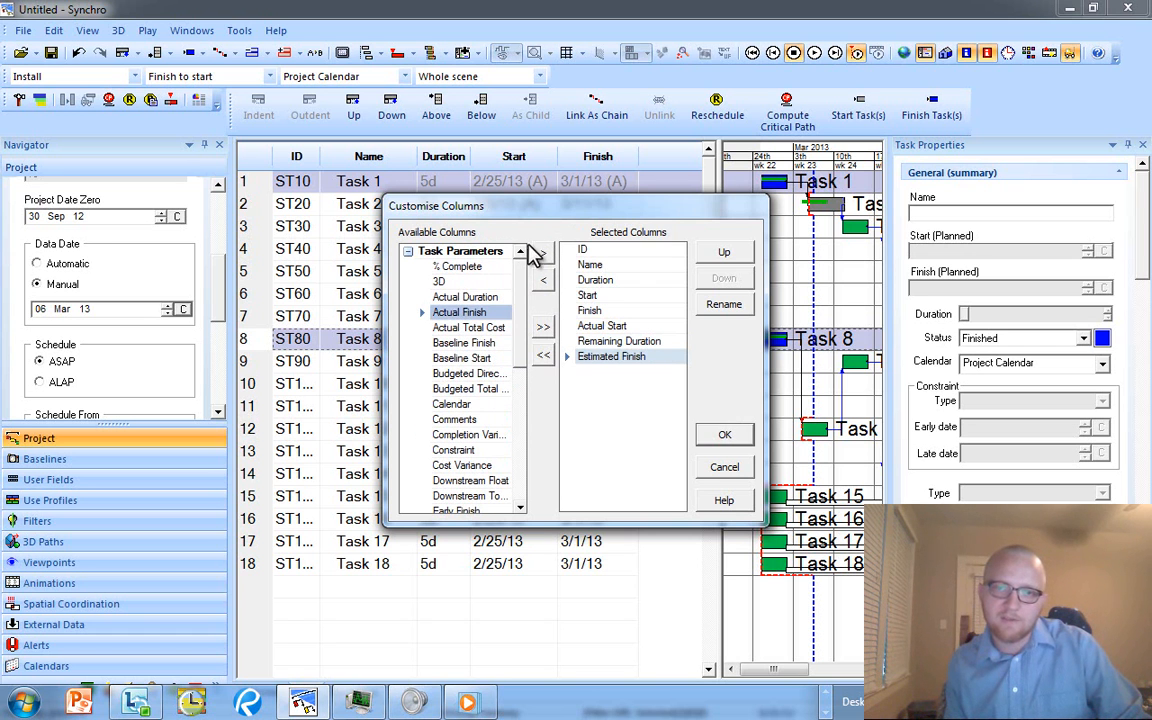
left_click(543, 253)
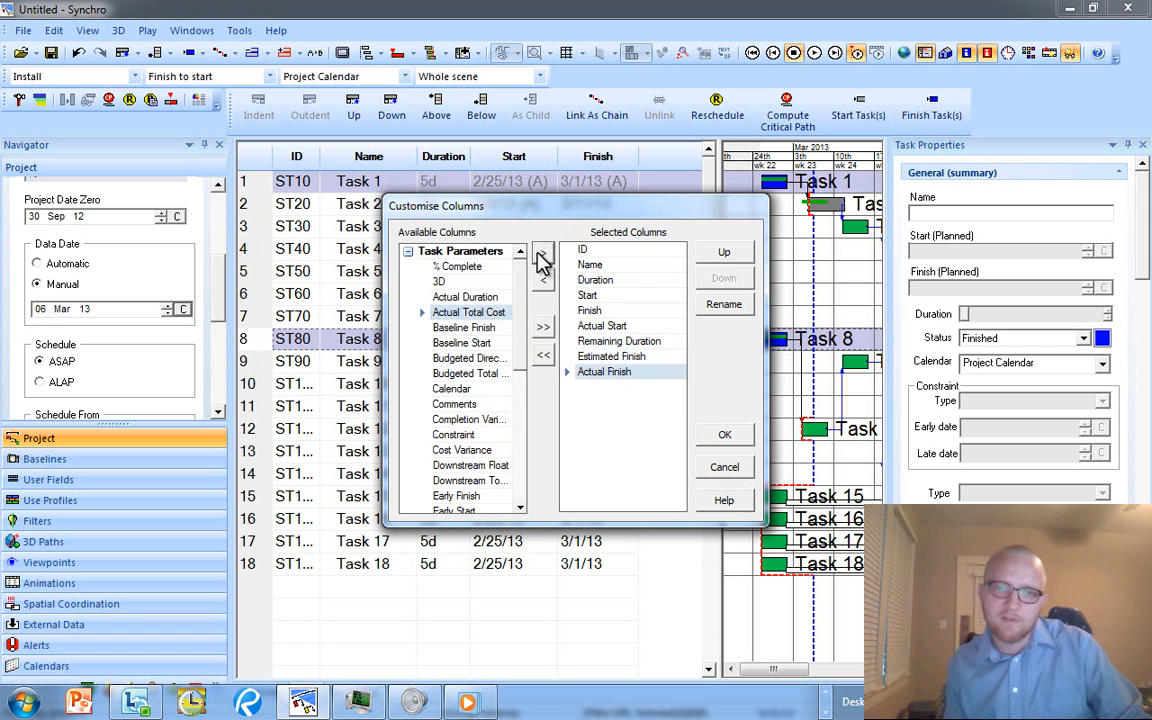
left_click(725, 434)
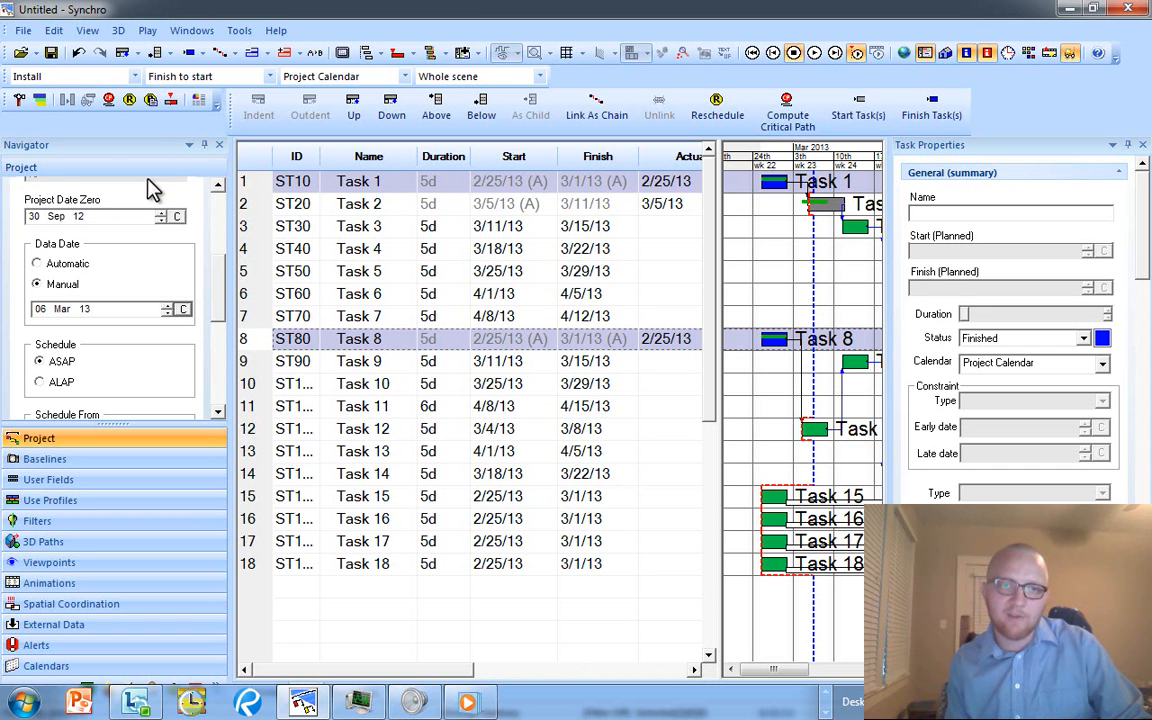
Step: Auto-hide the Navigator, widen the task table, and narrow the Actual Start, Remaining Duration and Estimated Finish columns
left_click(203, 145)
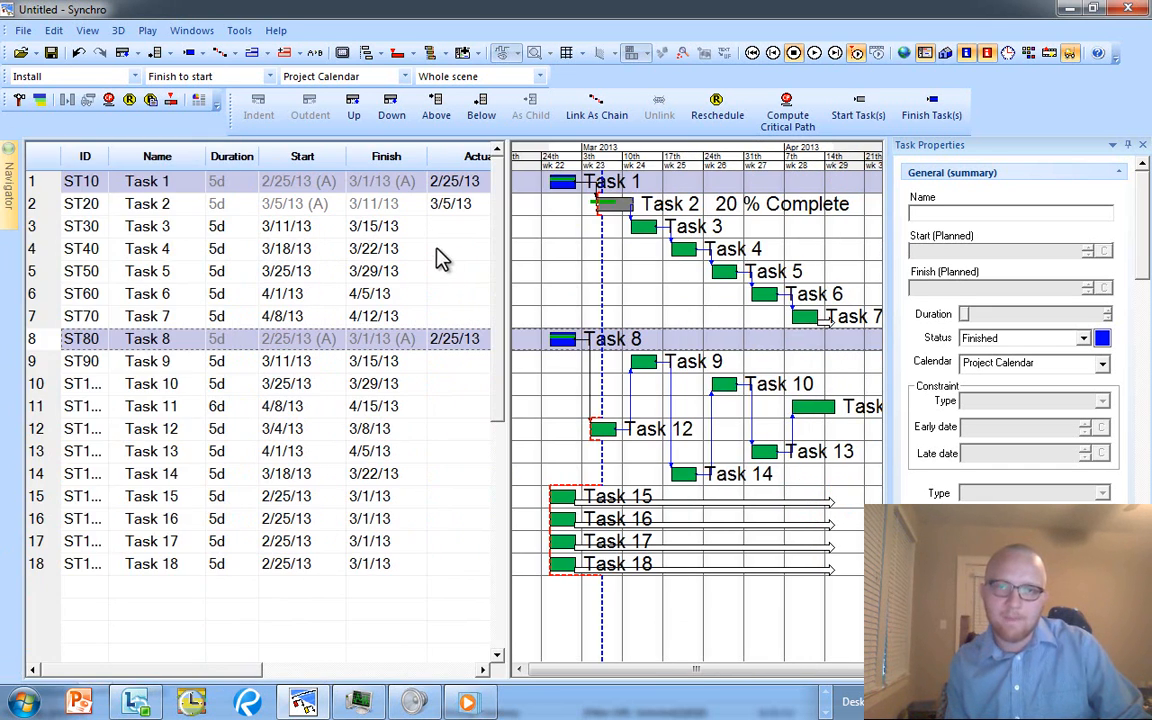
left_click_drag(506, 305, 663, 322)
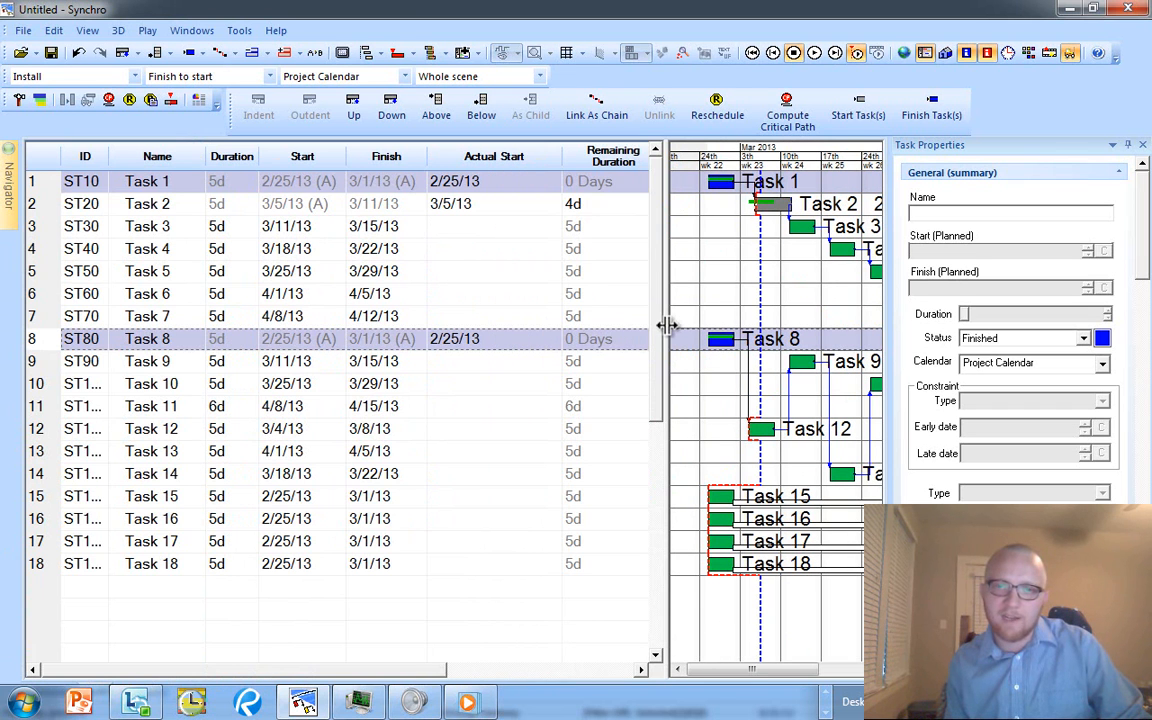
left_click_drag(561, 155, 500, 155)
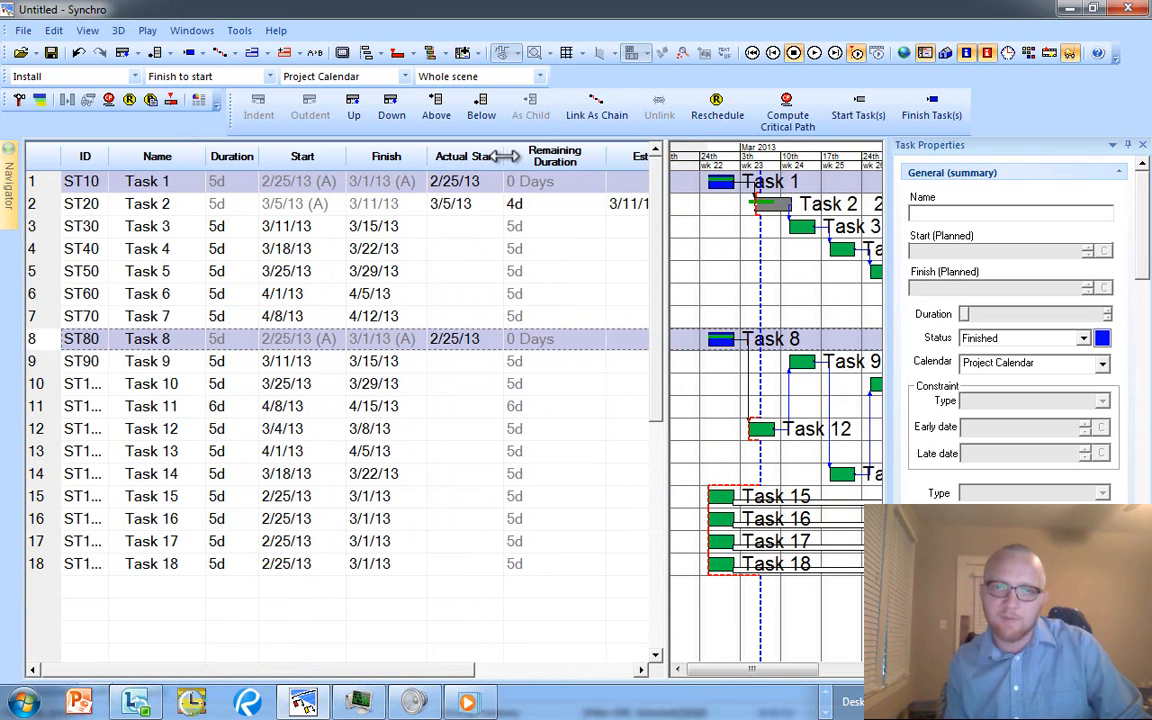
left_click_drag(600, 156, 572, 156)
left_click_drag(665, 236, 770, 238)
left_click_drag(705, 155, 632, 150)
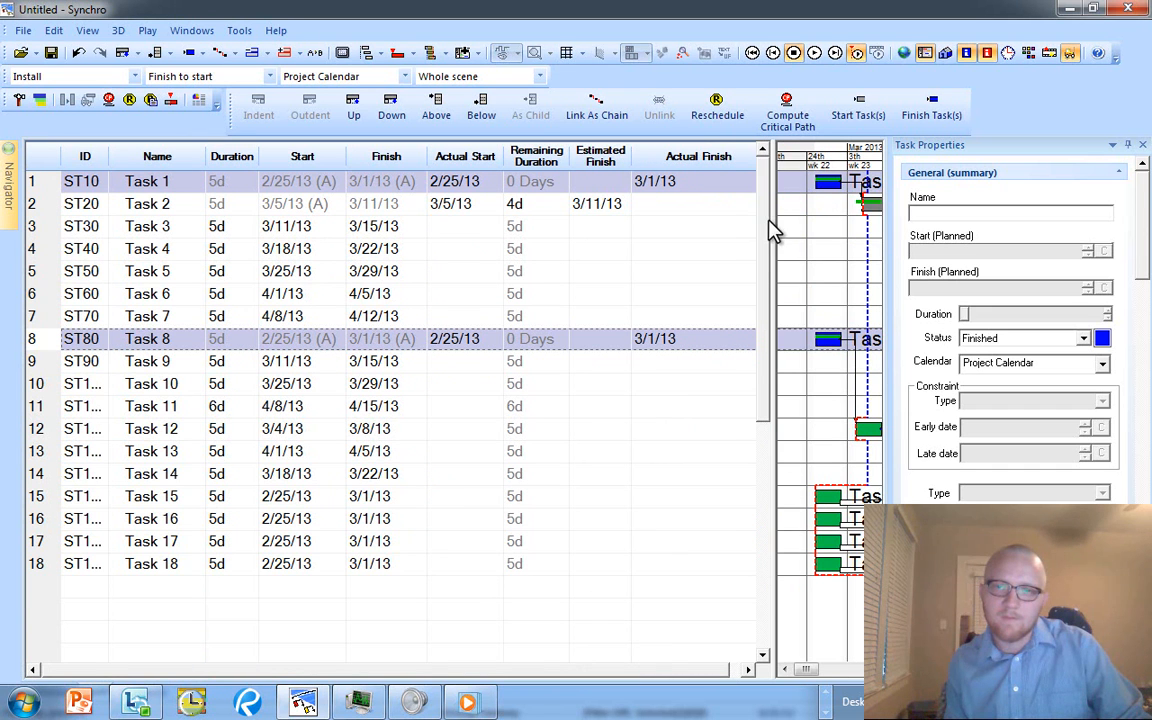
Step: Narrow the Actual Finish column, fit the task table to its columns, and zoom out the Gantt chart's timeline
left_click_drag(771, 226, 792, 226)
left_click_drag(762, 162, 689, 159)
left_click_drag(789, 229, 712, 231)
scroll(800, 289, "down", 1)
mouse_move(792, 288)
middle_mouse_down()
mouse_move(750, 290)
mouse_move(784, 312)
middle_mouse_up()
scroll(774, 316, "down", 4)
scroll(784, 312, "down", 1)
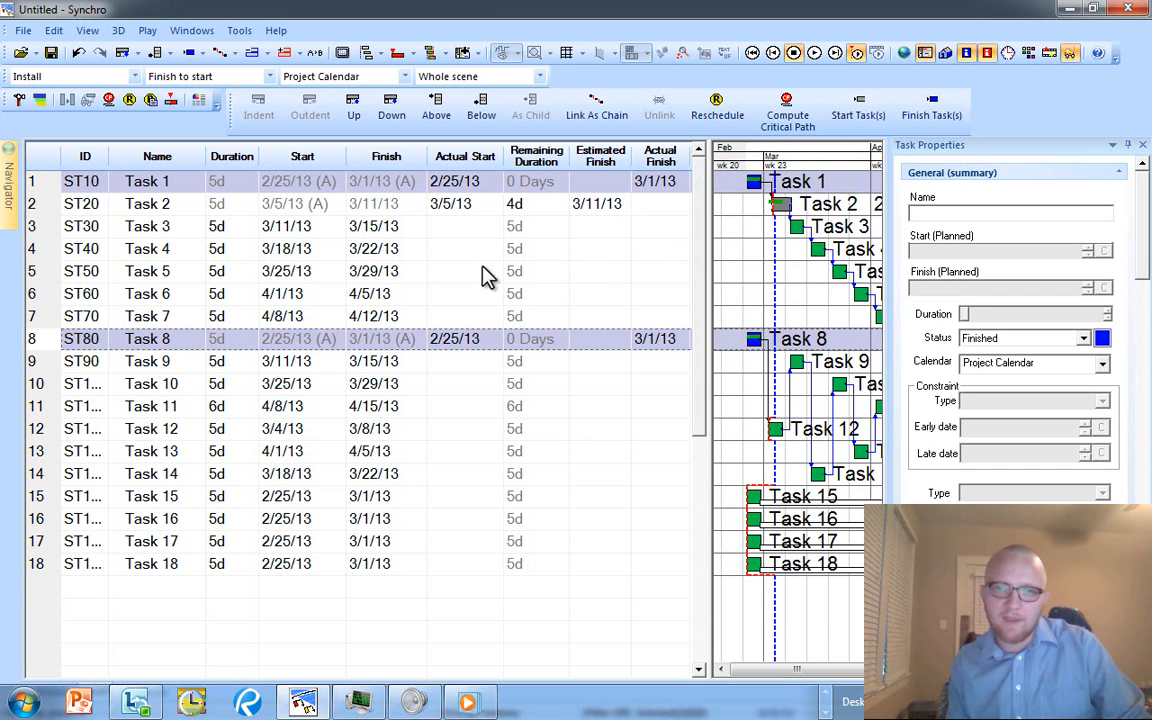
Step: Examine Task 3's Finish, Remaining Duration and Estimated Finish cells alongside its bar in the Gantt chart
left_click(420, 248)
left_click(400, 228)
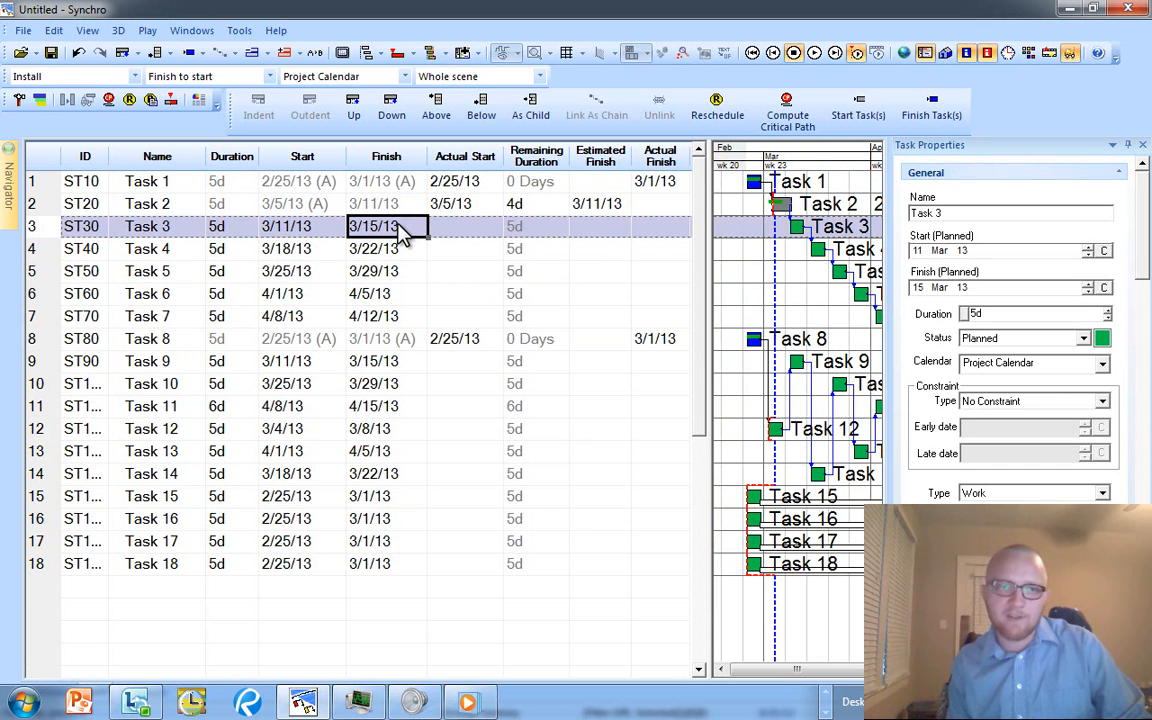
scroll(815, 290, "down", 2)
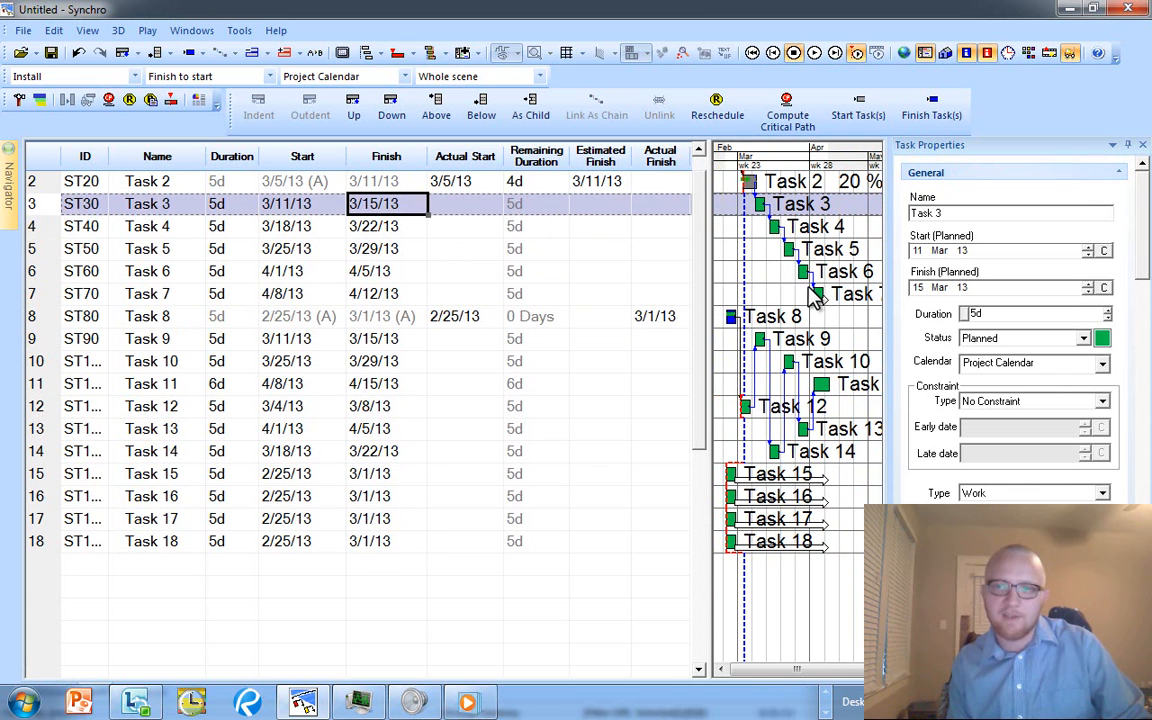
scroll(778, 322, "up", 2)
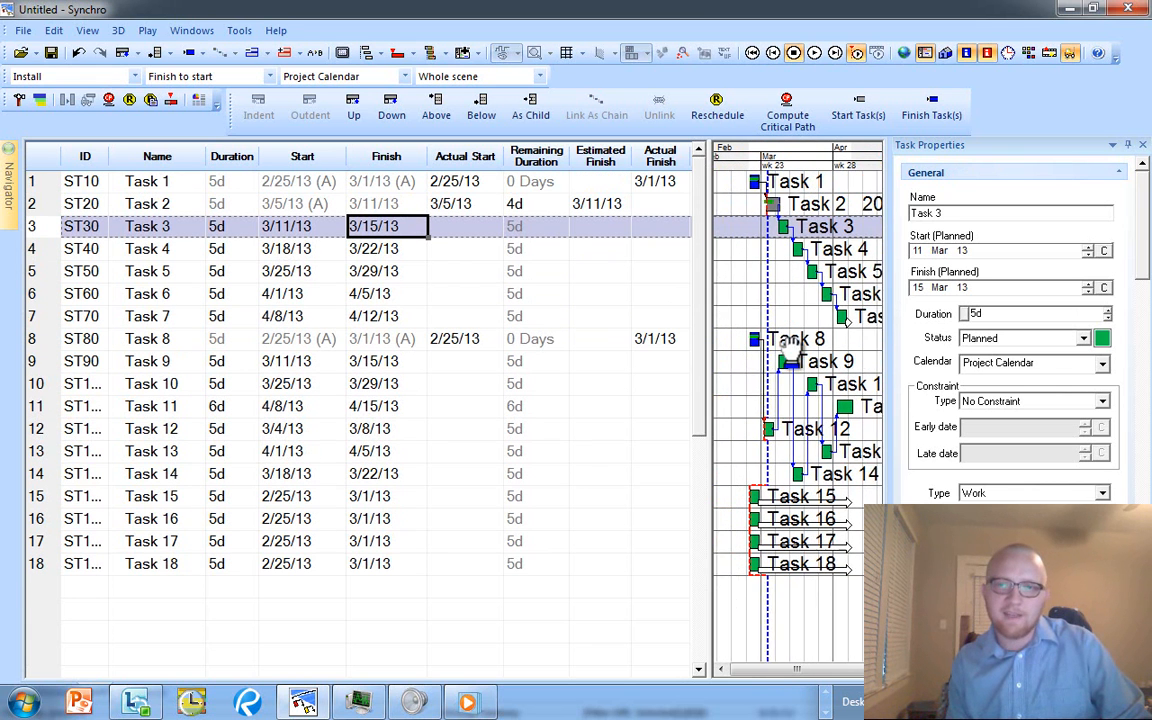
left_click(480, 232)
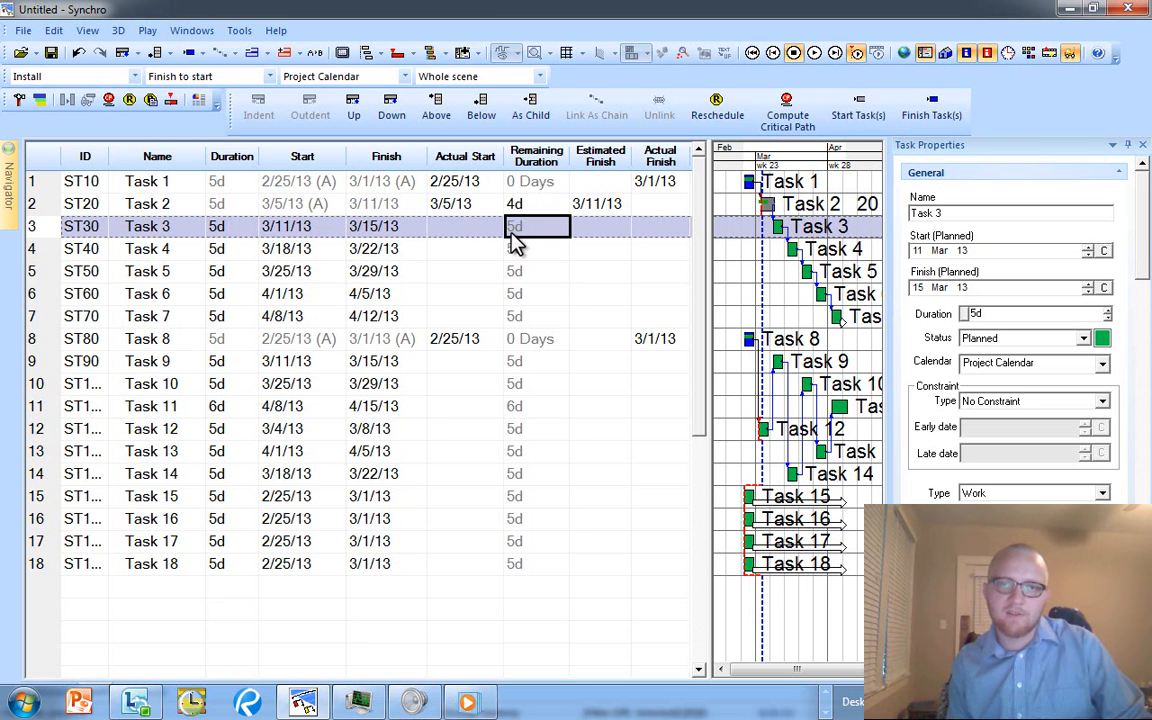
left_click(584, 230)
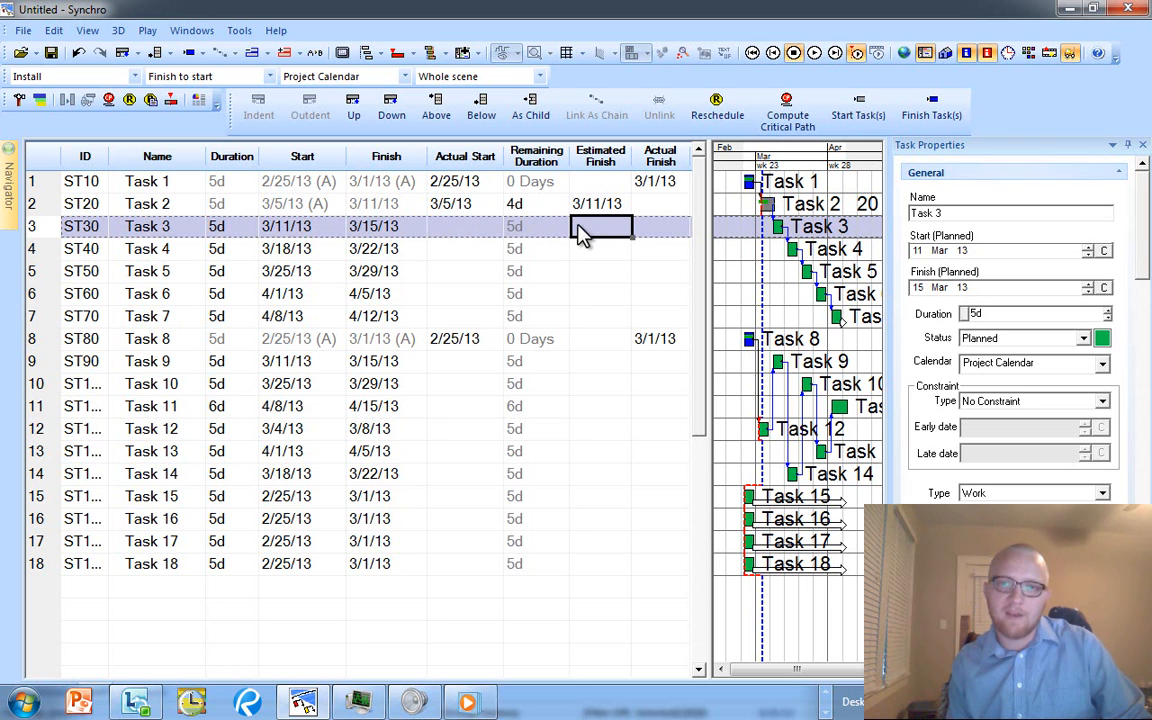
left_click(533, 230)
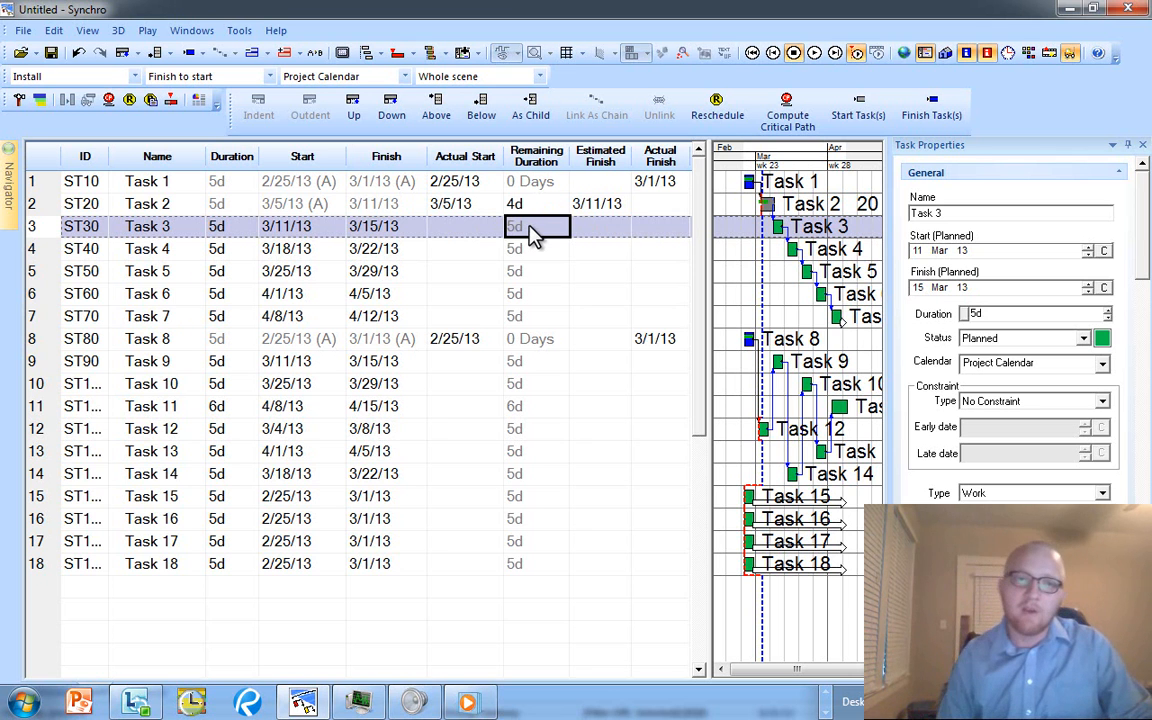
Step: Set Task 2's Remaining Duration to 5 days and reschedule the tasks
left_click(521, 210)
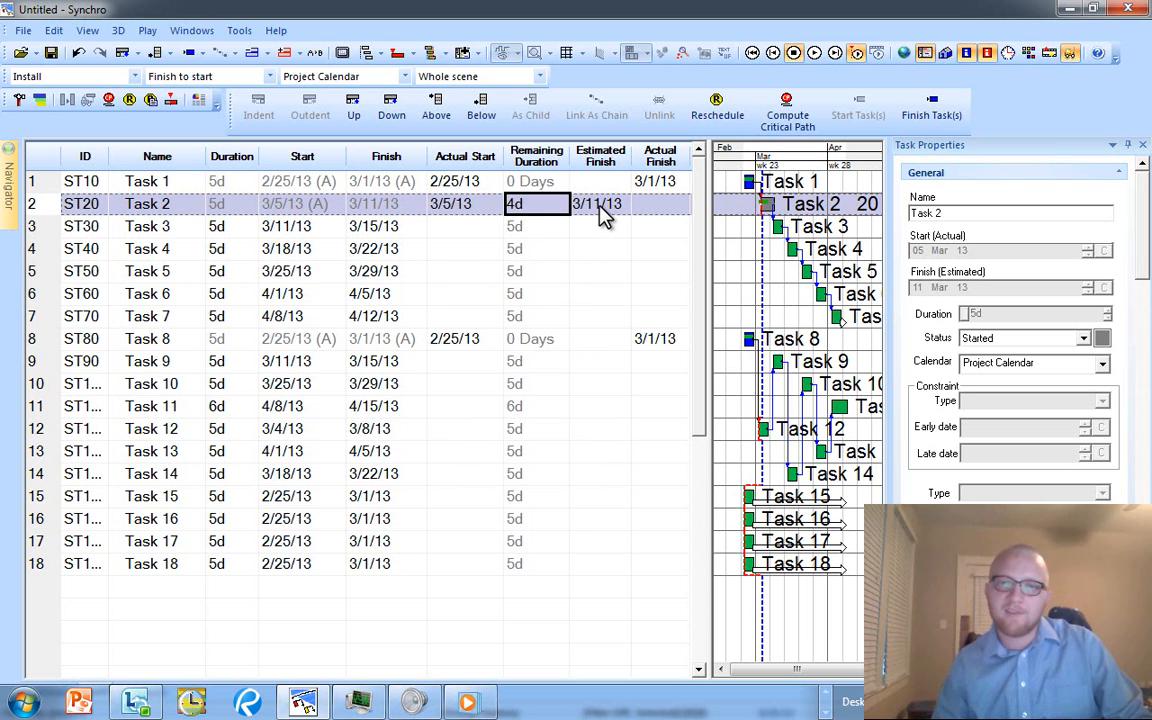
double_click(537, 203)
type("5")
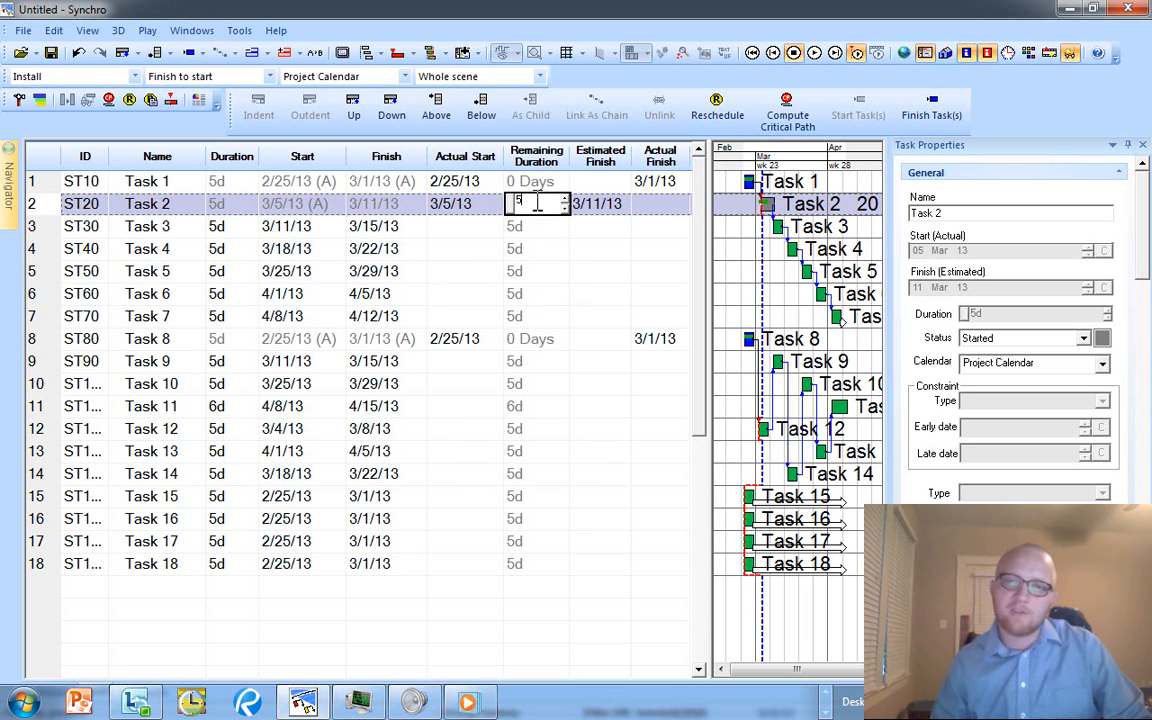
key("Return")
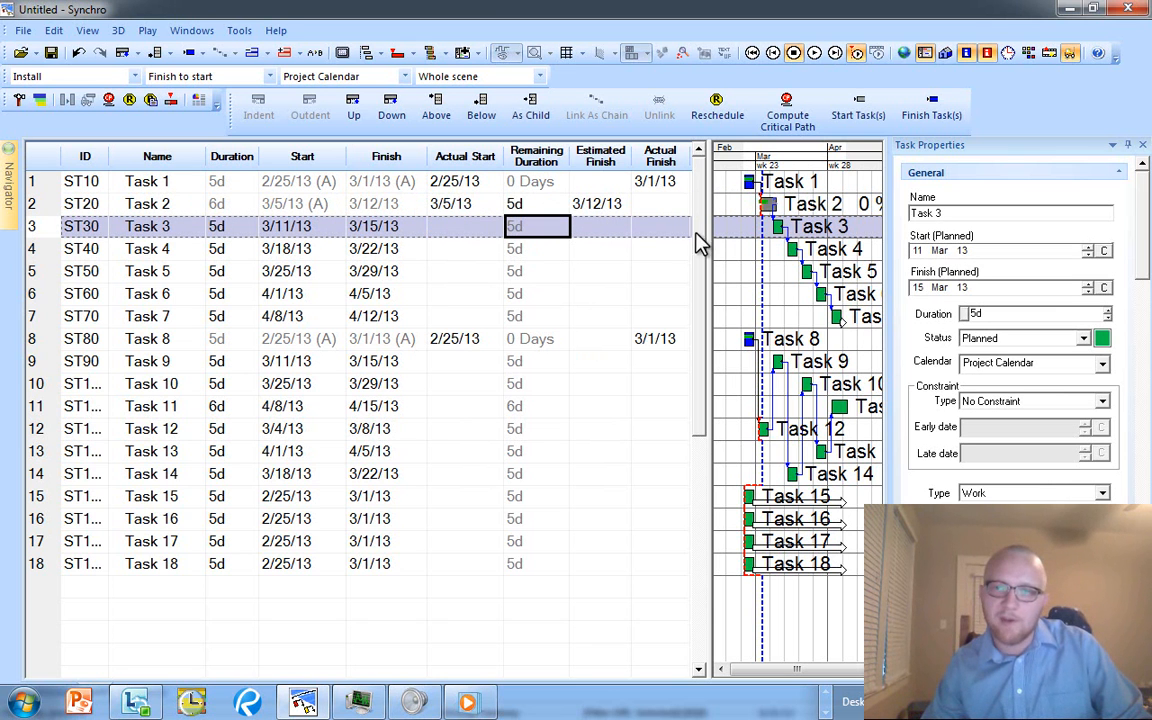
key("F9")
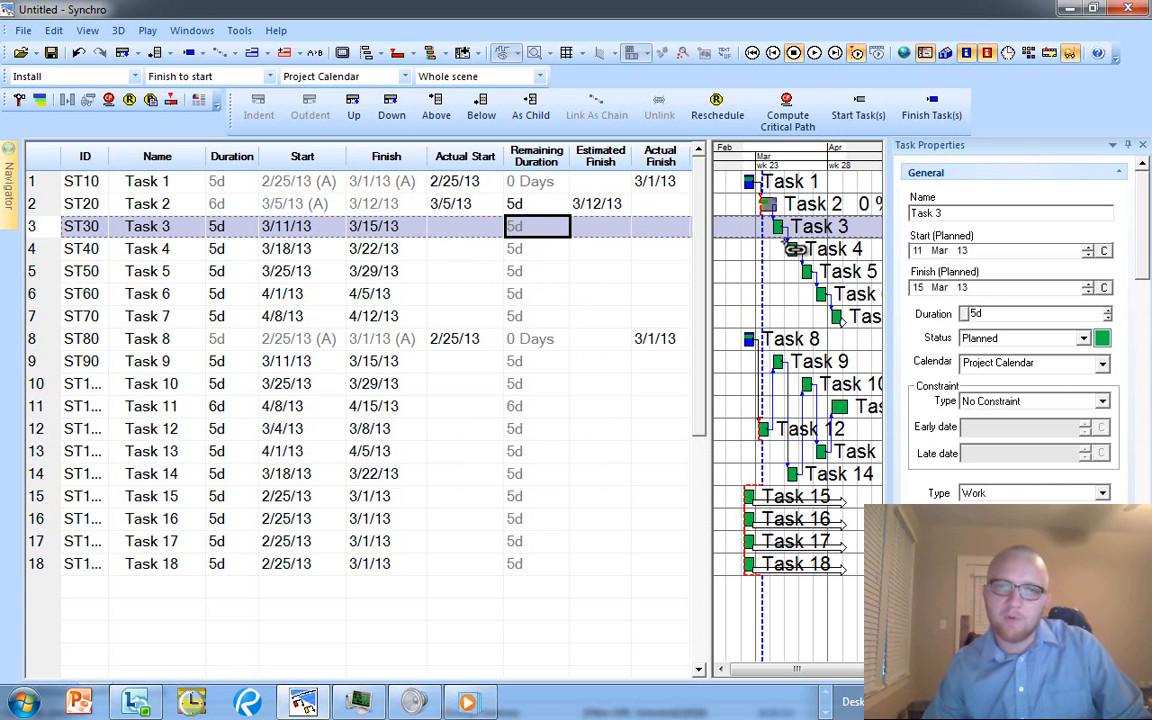
Step: Set Task 2's Remaining Duration to 6 days and reschedule the tasks
left_click(535, 201)
type("6")
left_click(560, 225)
key("F9")
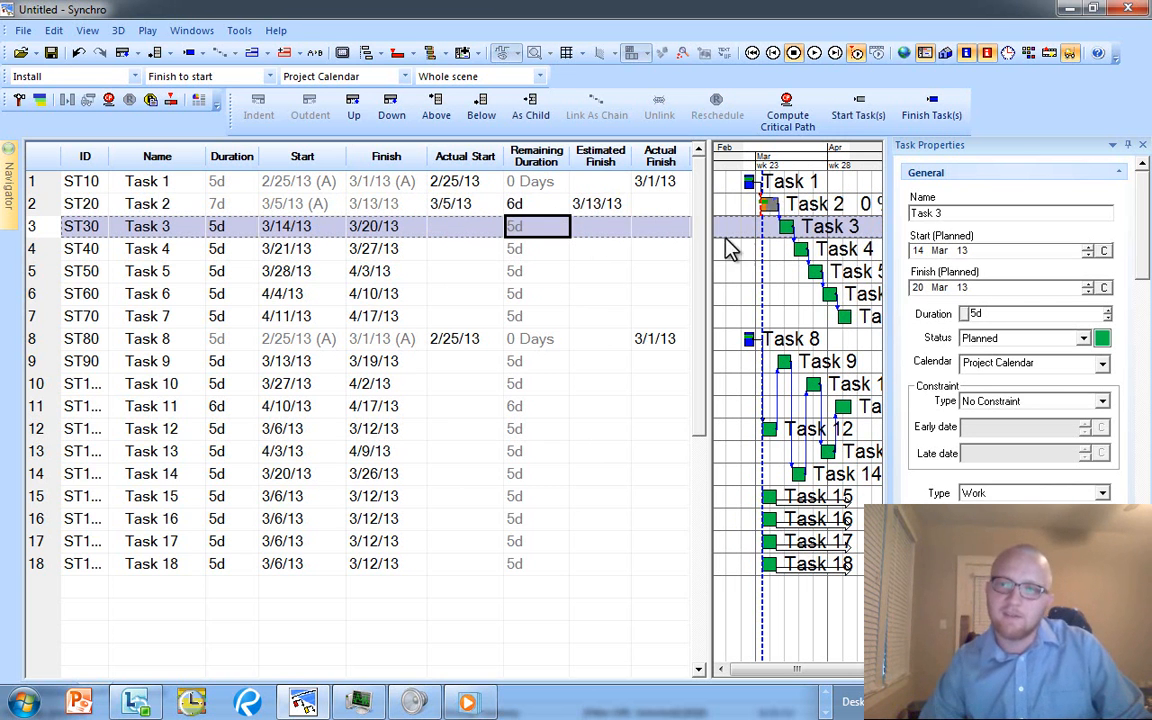
Step: Raise Task 2's Remaining Duration to 7 days and reschedule its successors
left_click(540, 183)
left_click(533, 228)
left_click(535, 203)
type("7")
left_click(535, 226)
key("F9")
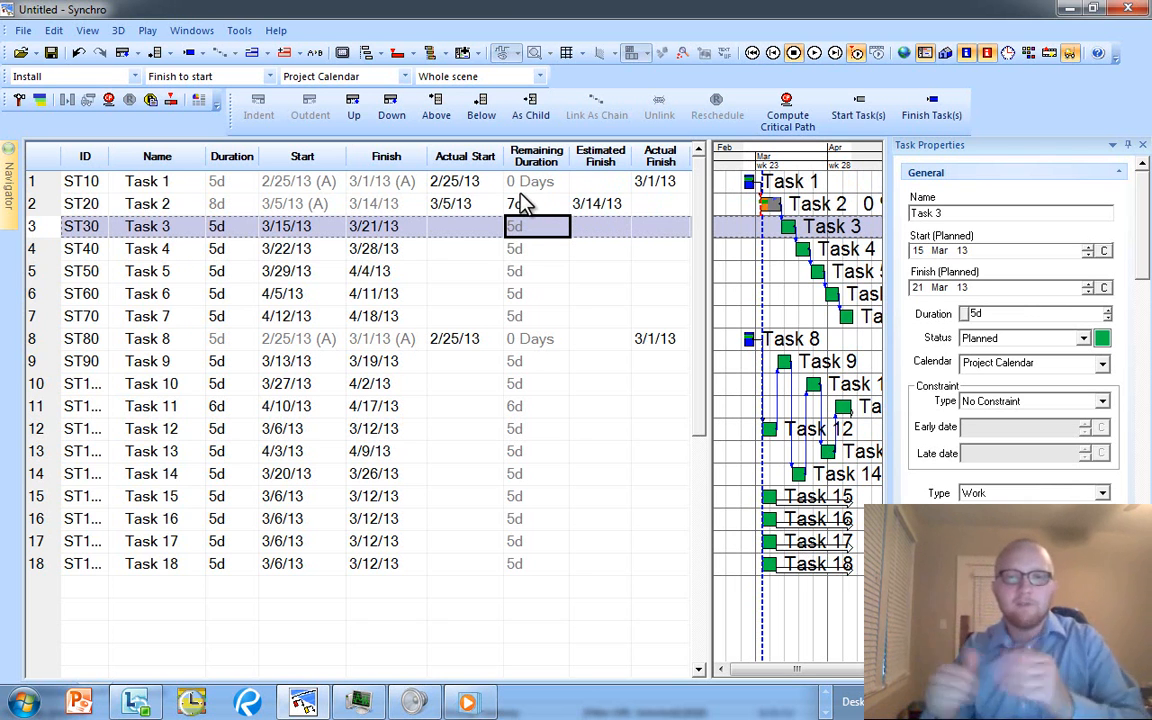
Step: Set Task 2's Estimated Finish to 11 March 2013, reschedule the tasks, and slightly widen the Estimated Finish column
left_click(603, 208)
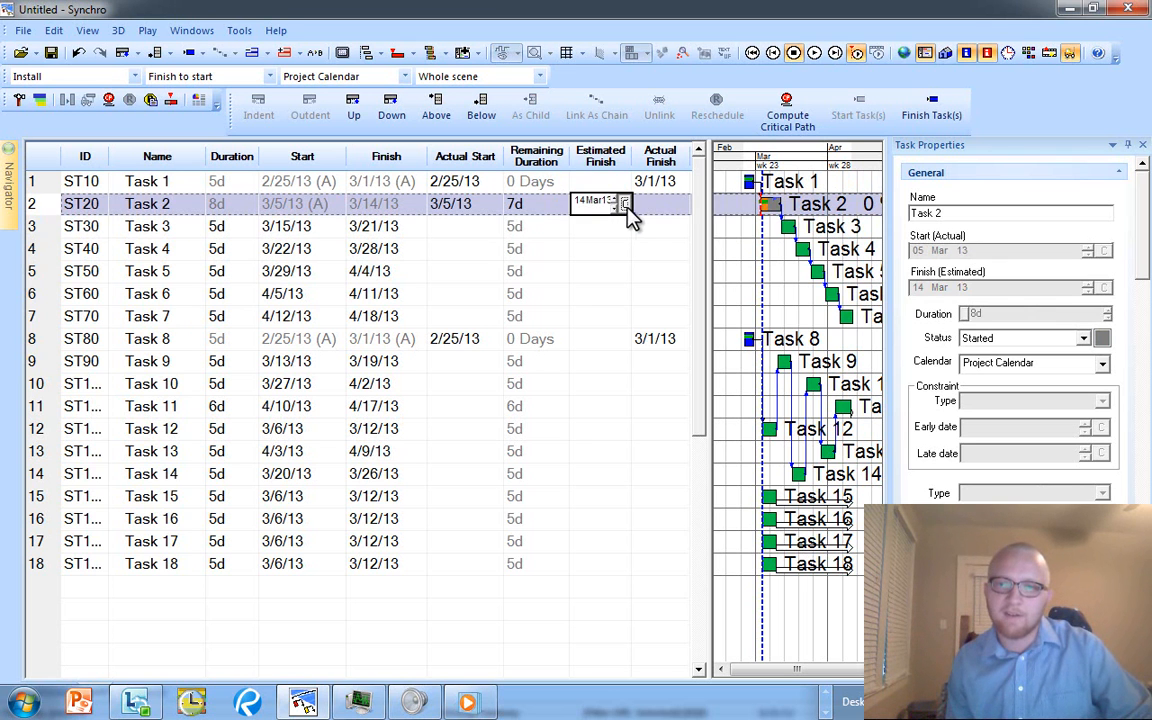
left_click(624, 203)
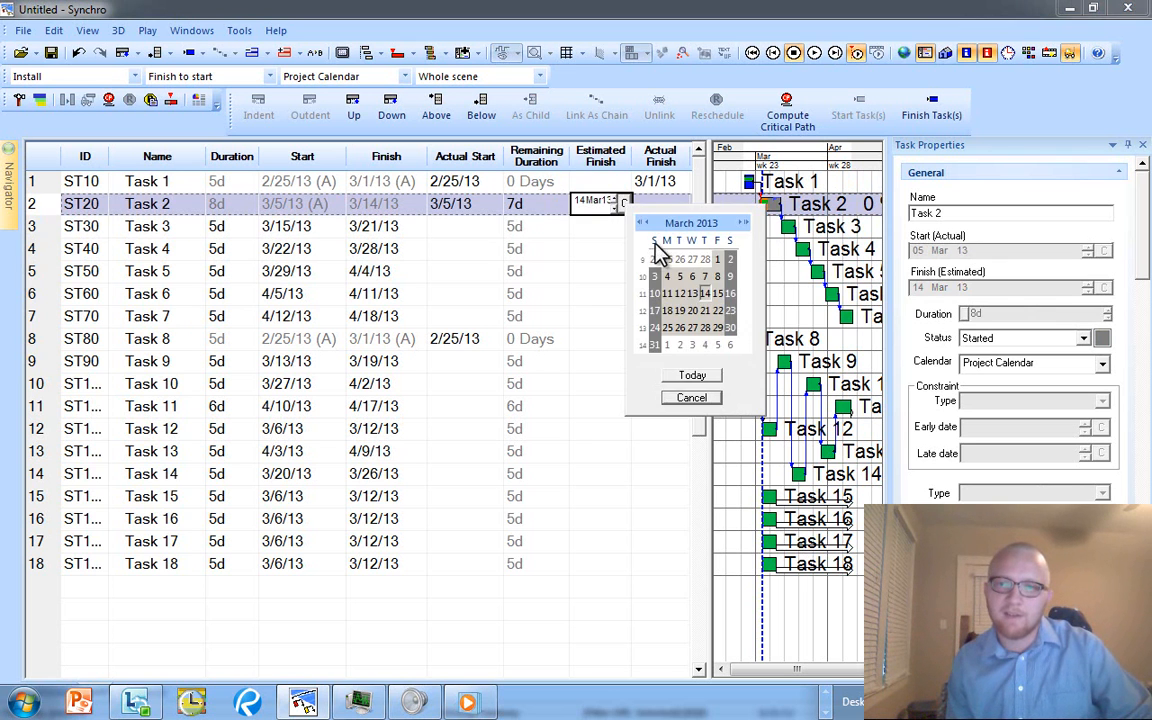
left_click(666, 294)
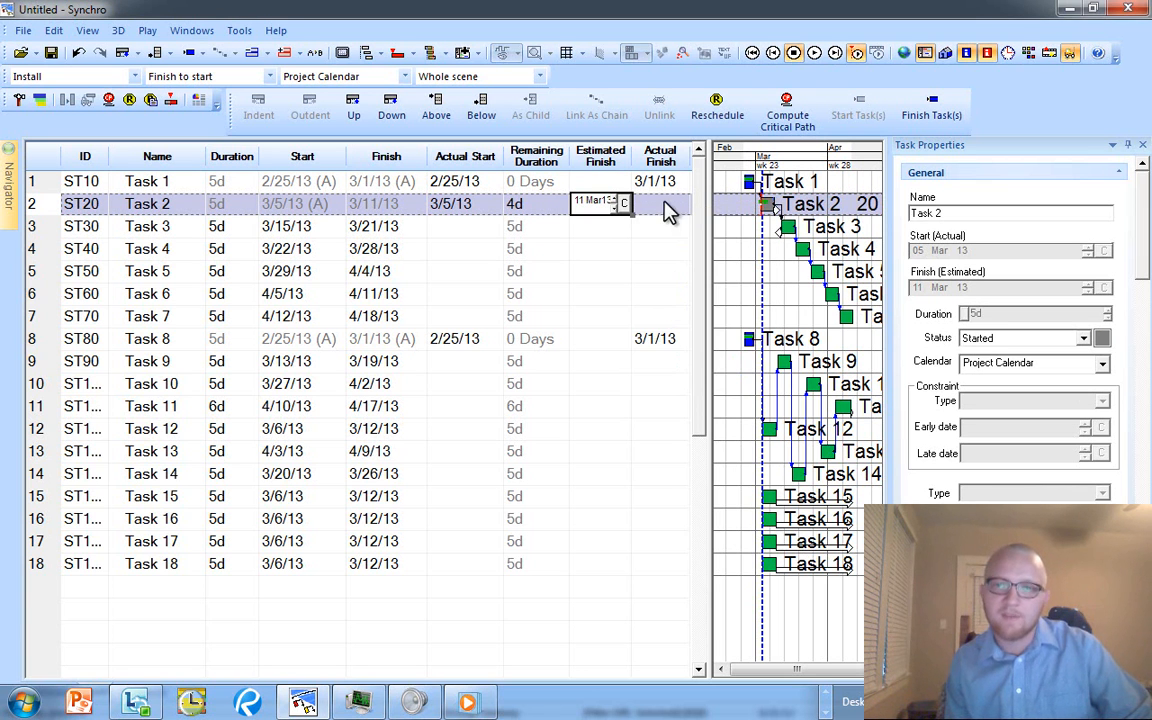
left_click(607, 227)
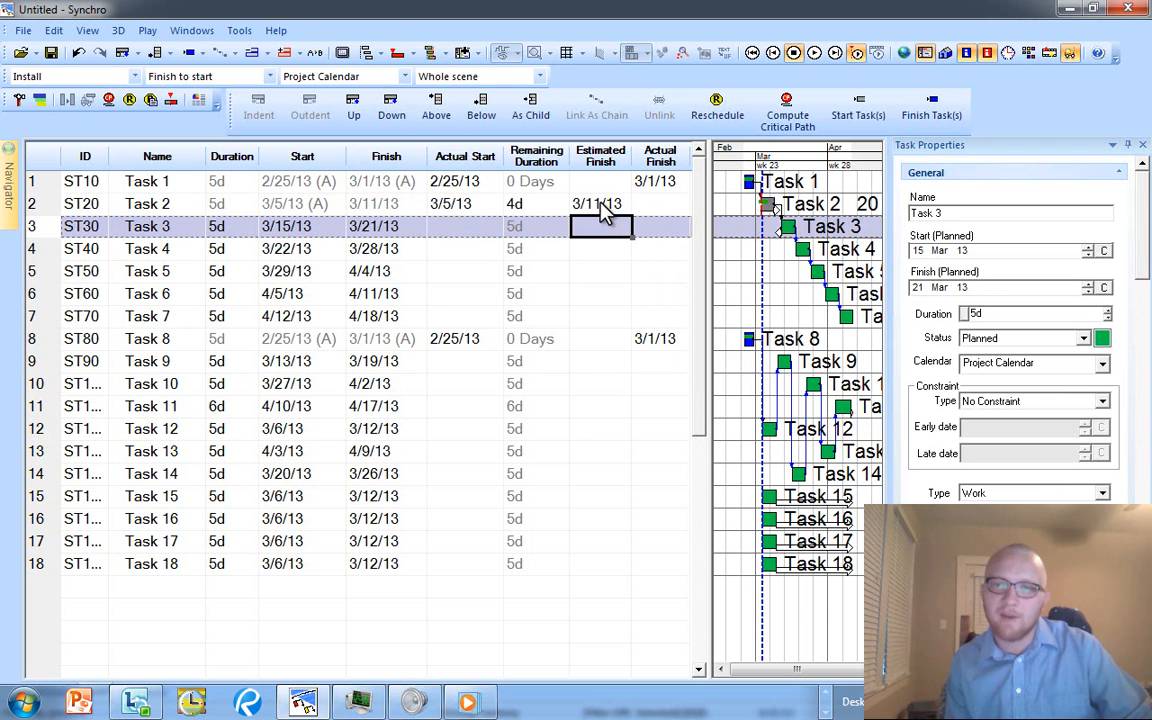
left_click(708, 112)
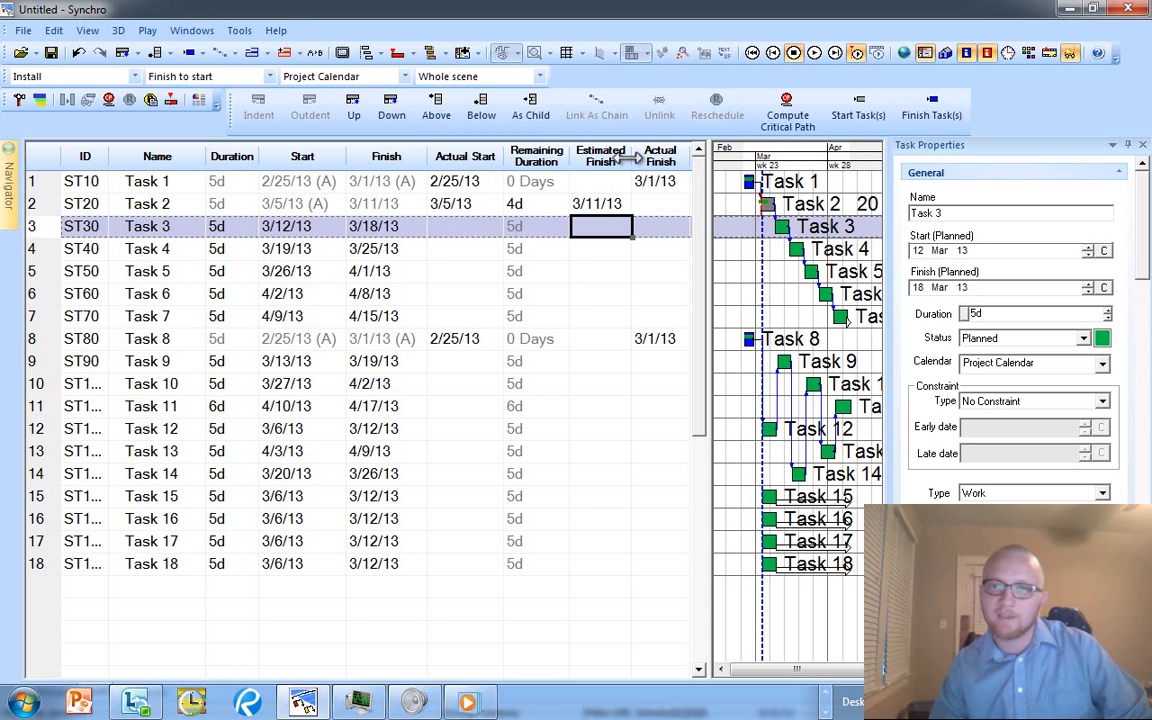
left_click_drag(632, 158, 636, 163)
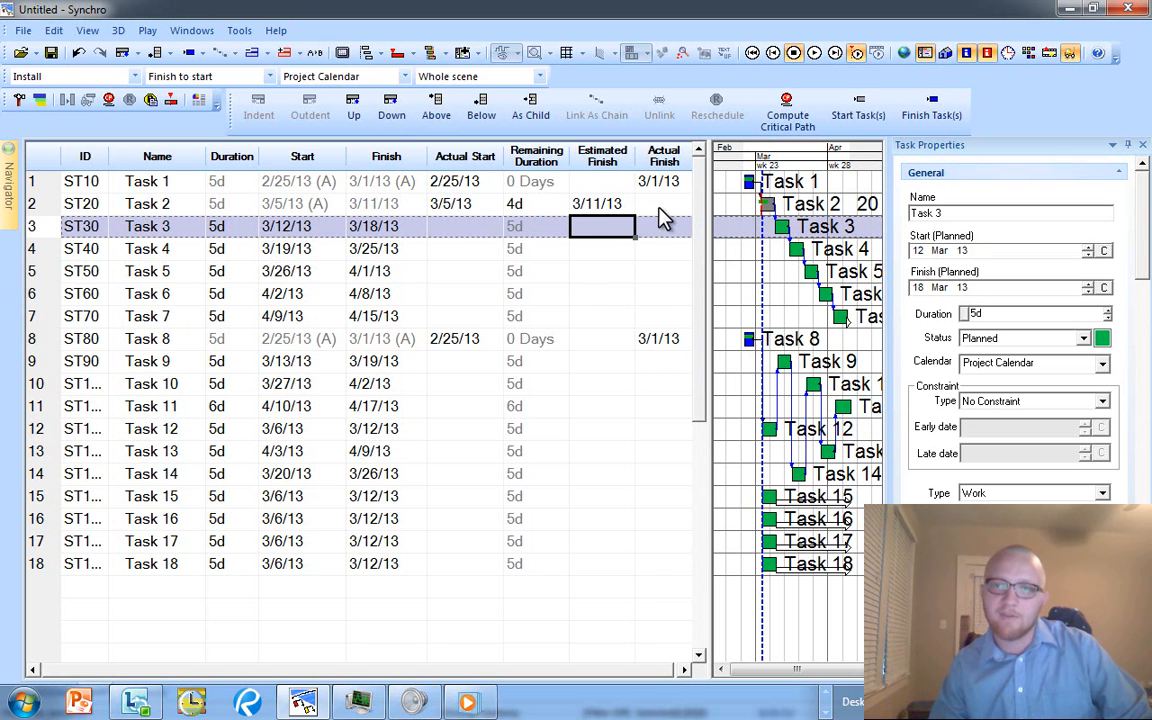
Step: Set Task 2's Actual Start to 4 March 2013
left_click(498, 204)
left_click(488, 204)
left_click(494, 203)
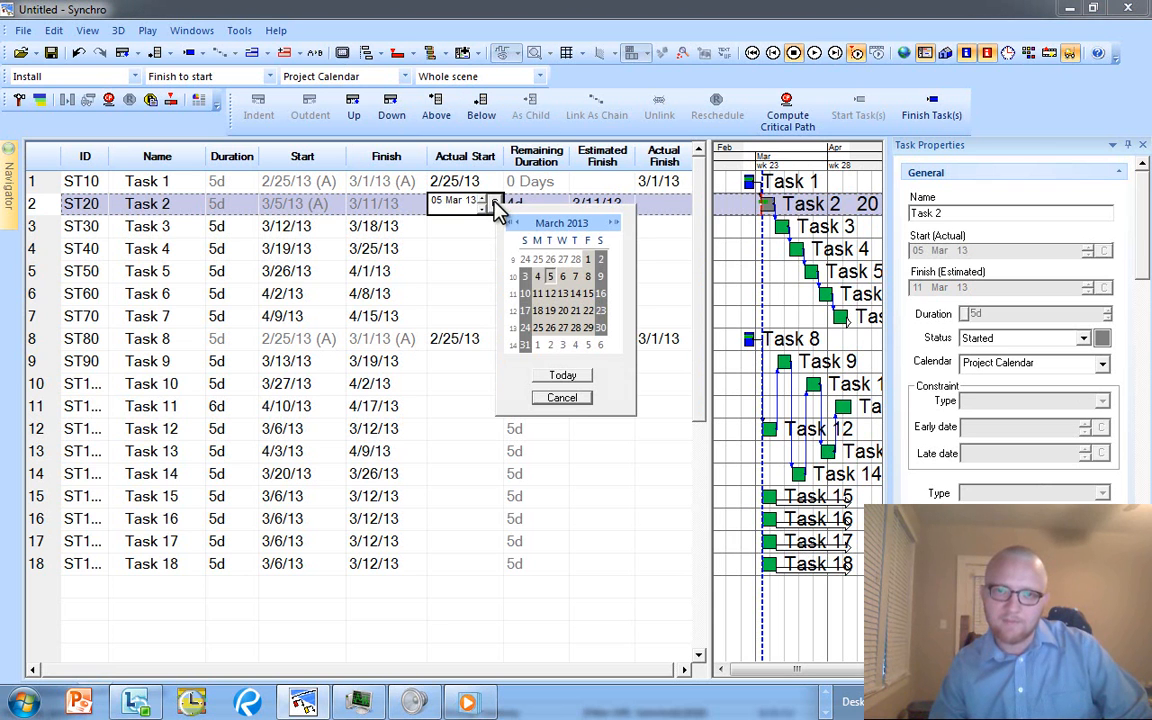
left_click(538, 277)
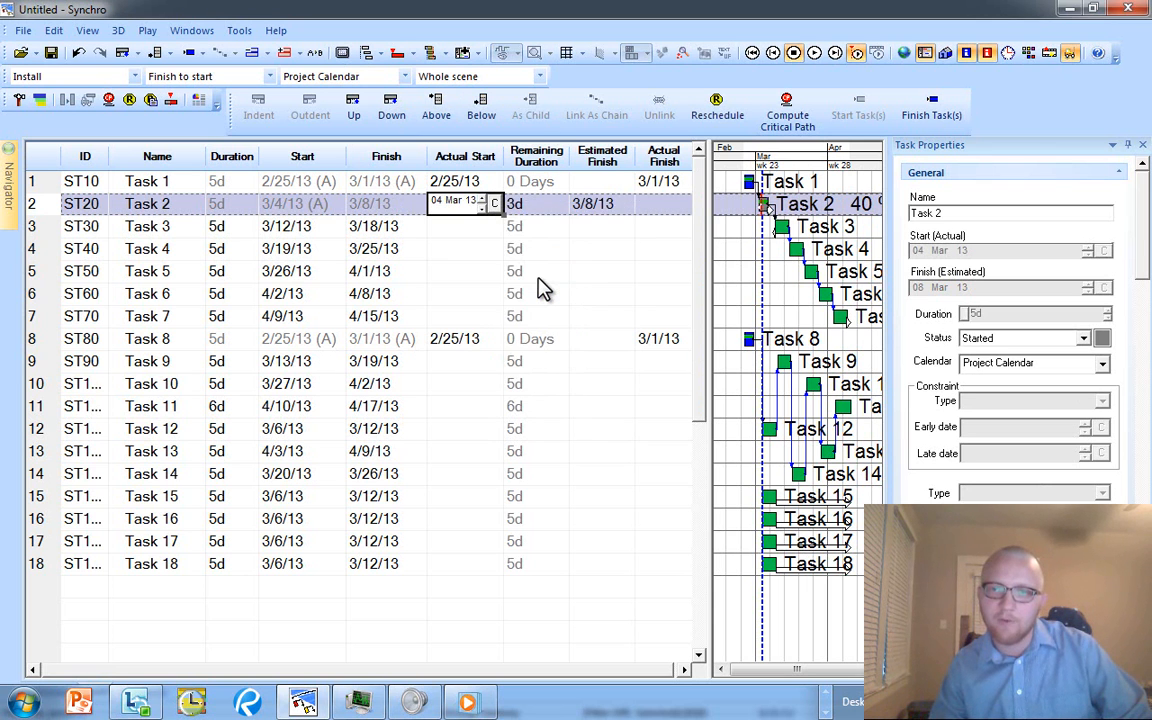
left_click(487, 249)
left_click(599, 210)
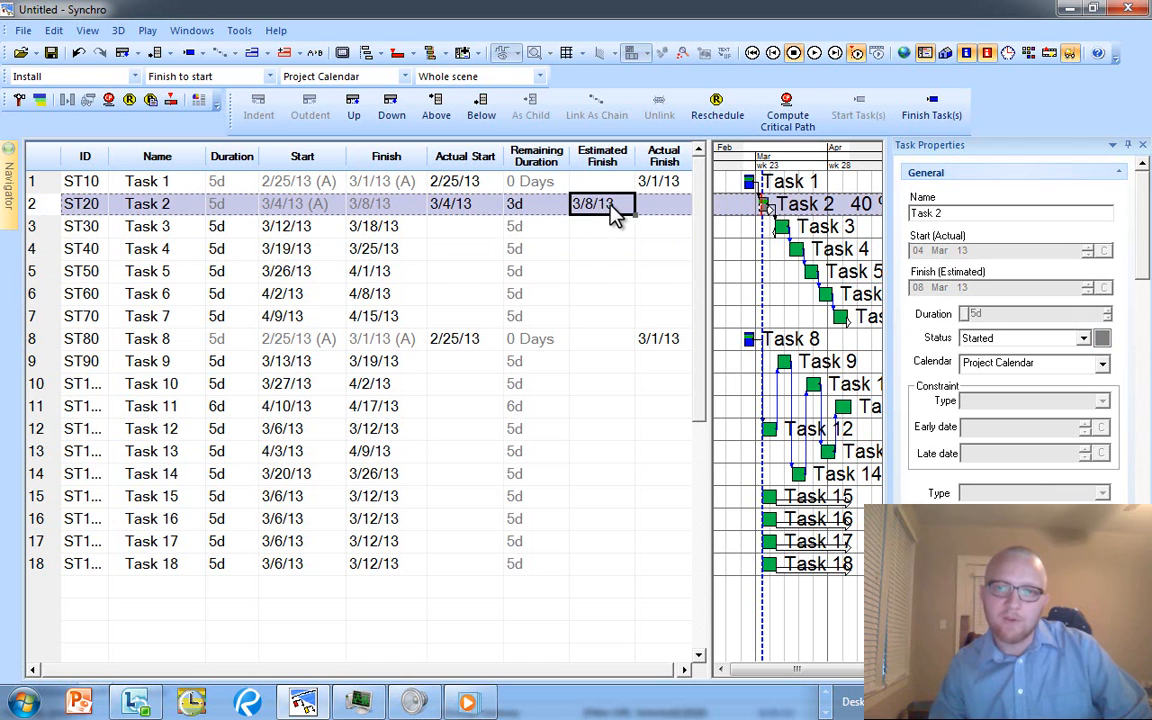
left_click(625, 212)
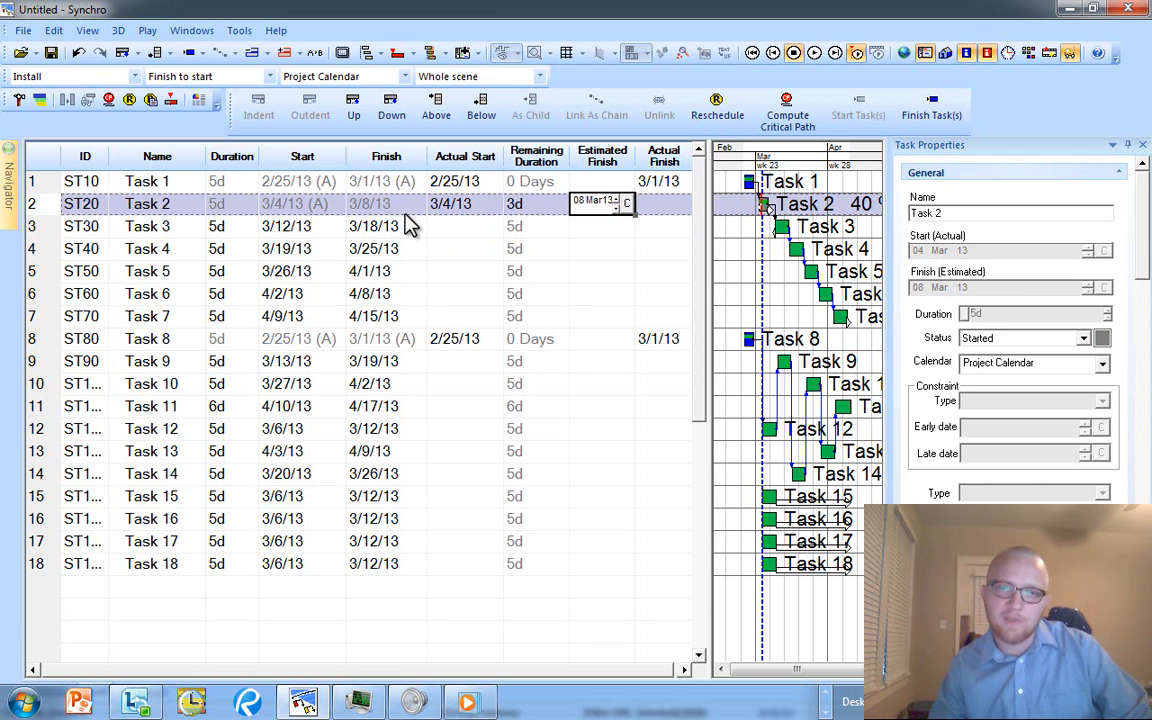
left_click(455, 208)
left_click(488, 210)
left_click(493, 201)
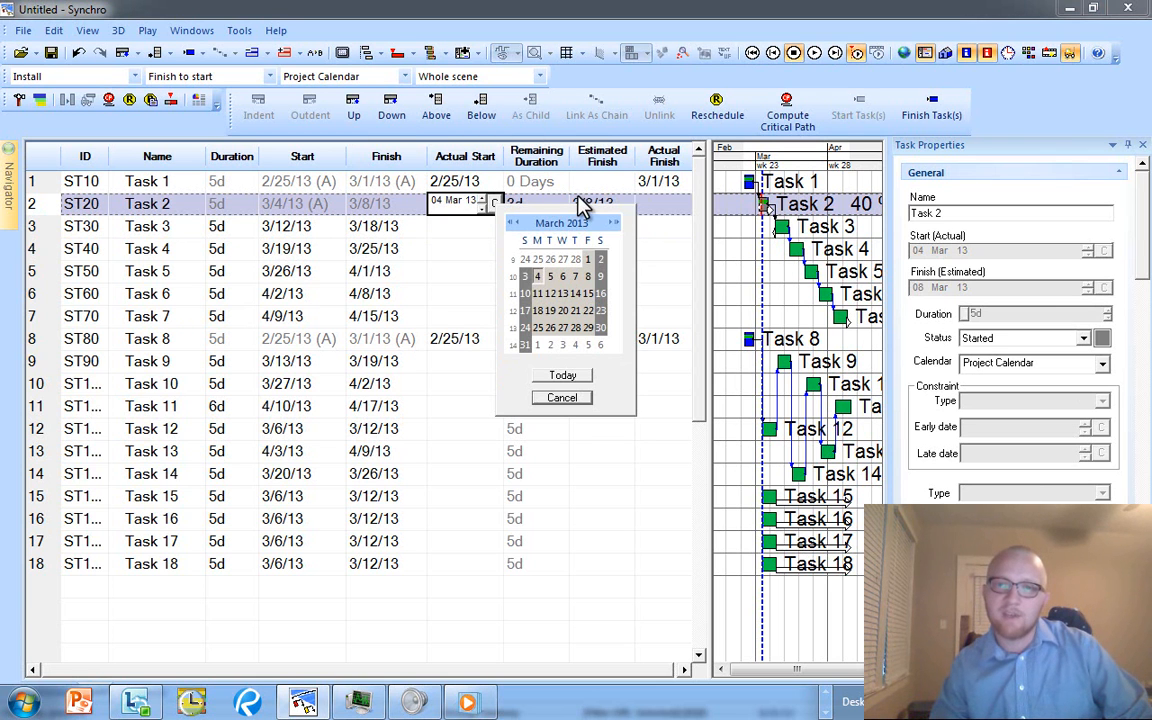
left_click(578, 396)
Step: Undo the change to Task 2's Actual Start and reschedule the tasks again
left_click(466, 252)
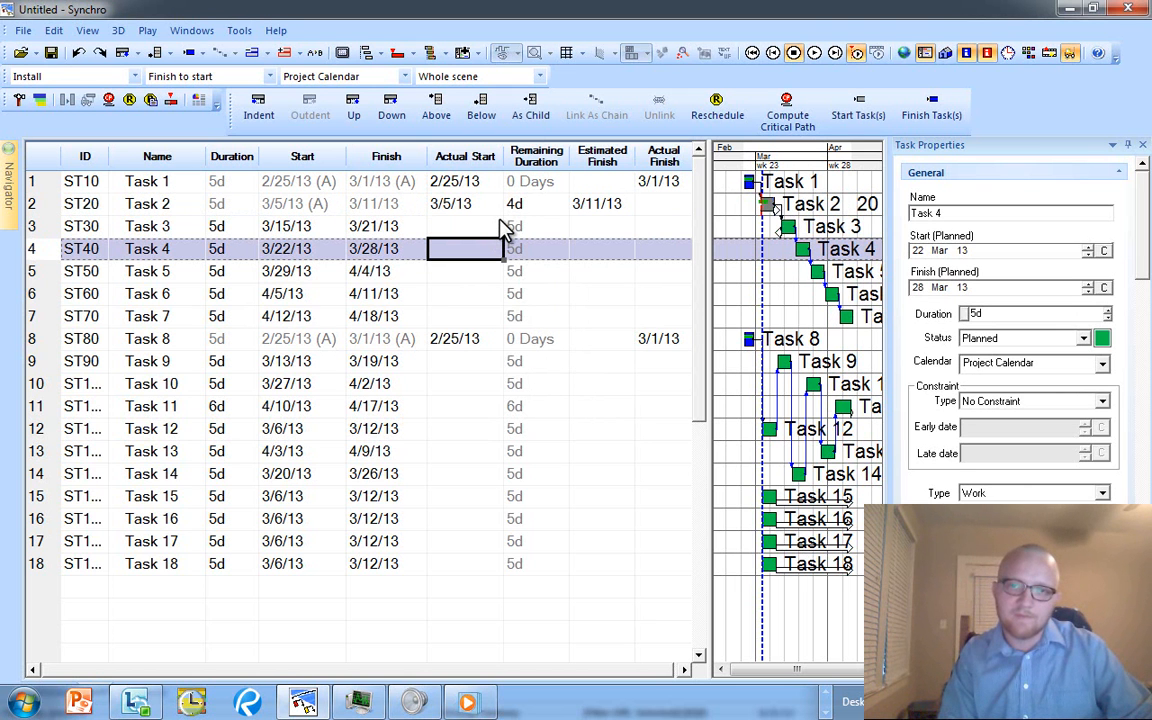
left_click(595, 234)
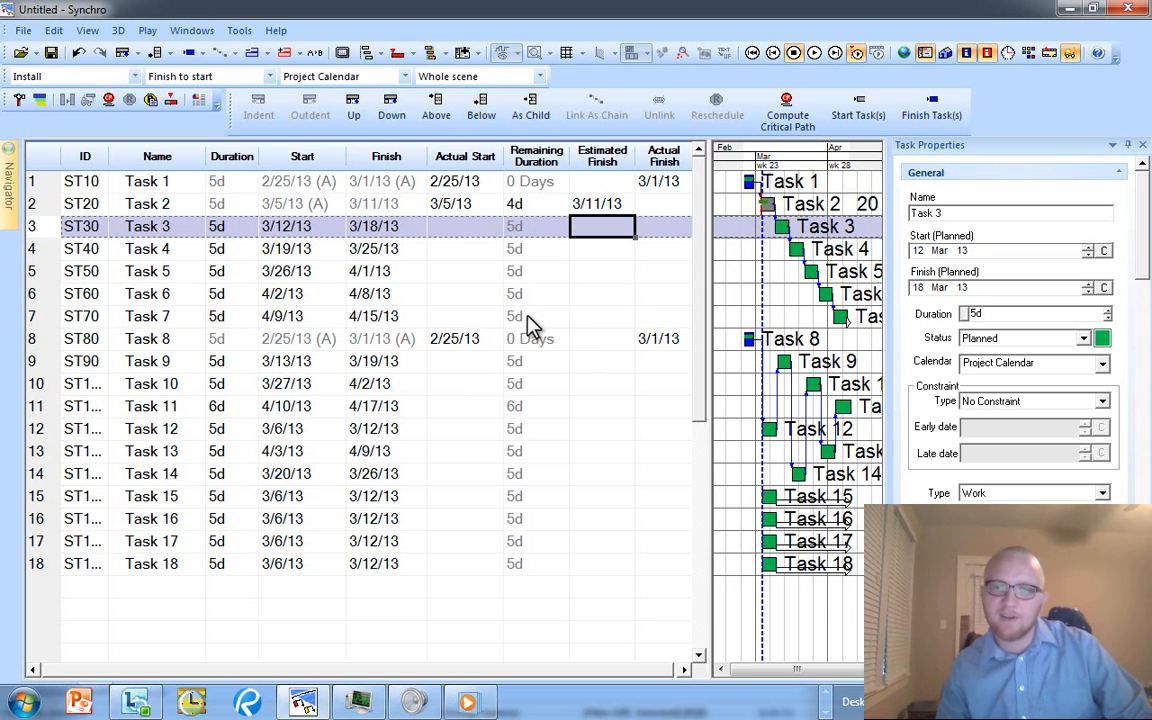
Step: Widen the task table to fit its columns and set Task 8's Actual Start to 26 February 2013
left_click_drag(712, 360, 727, 360)
left_click(489, 340)
left_click(489, 340)
left_click(494, 338)
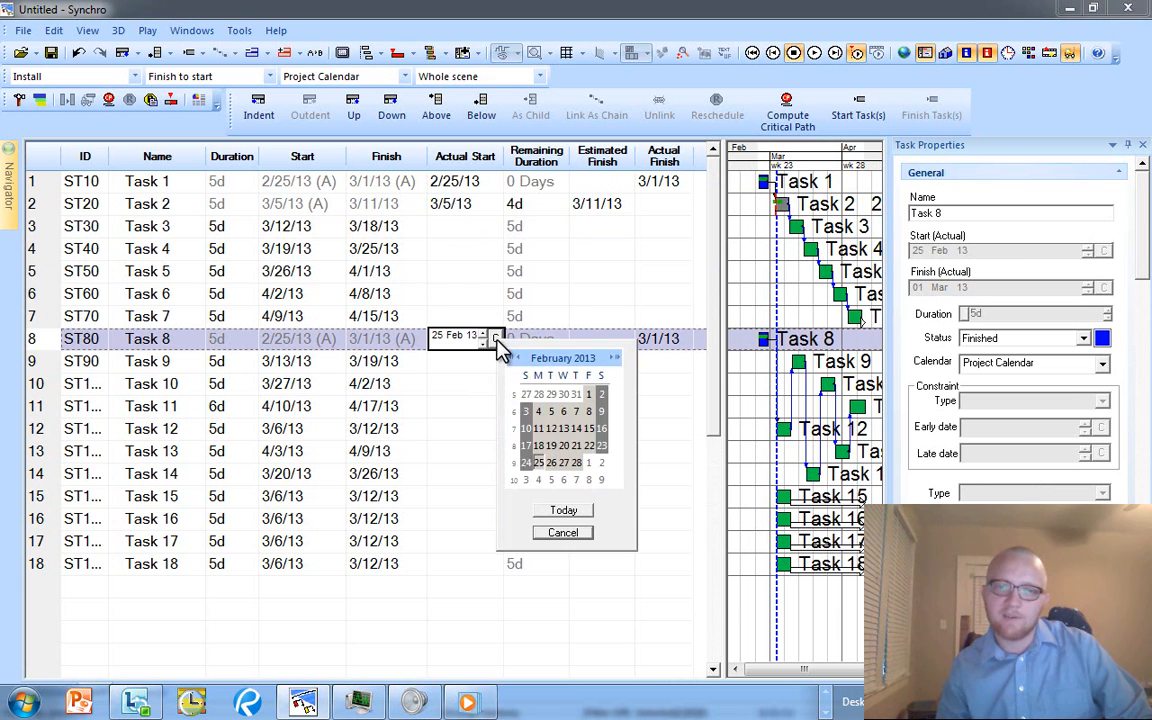
left_click(551, 462)
Step: Set Task 8's Actual Finish to 1 March 2013
left_click(666, 340)
left_click(685, 342)
left_click(686, 339)
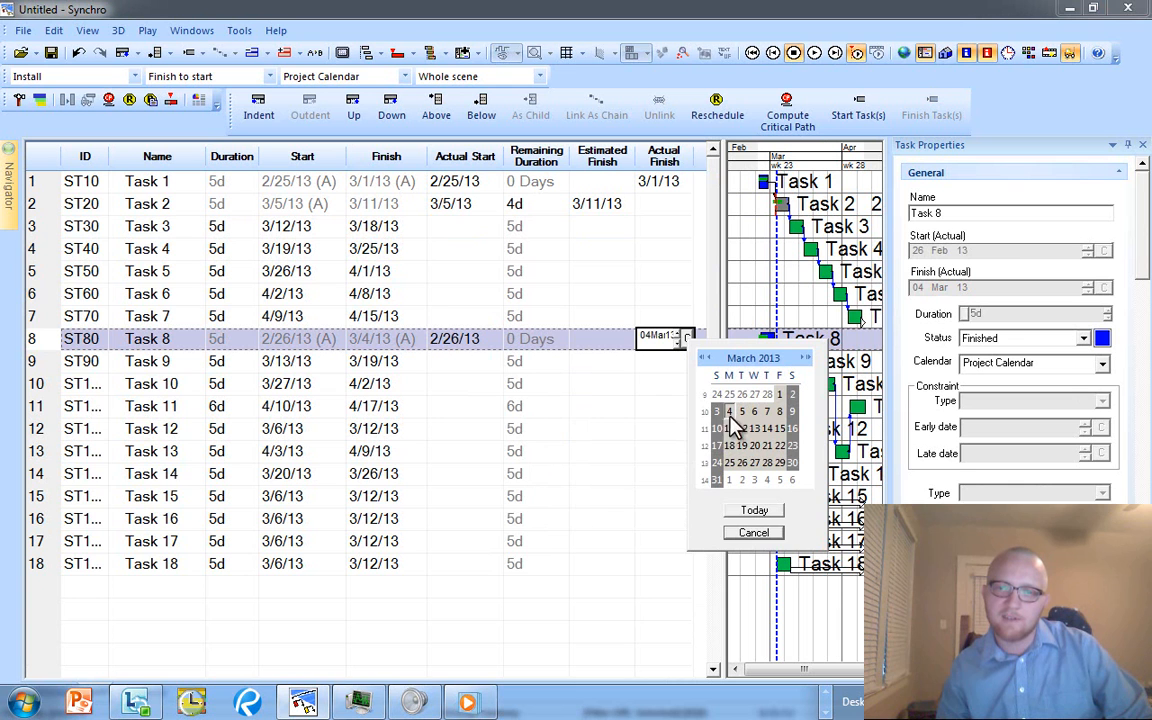
left_click(781, 394)
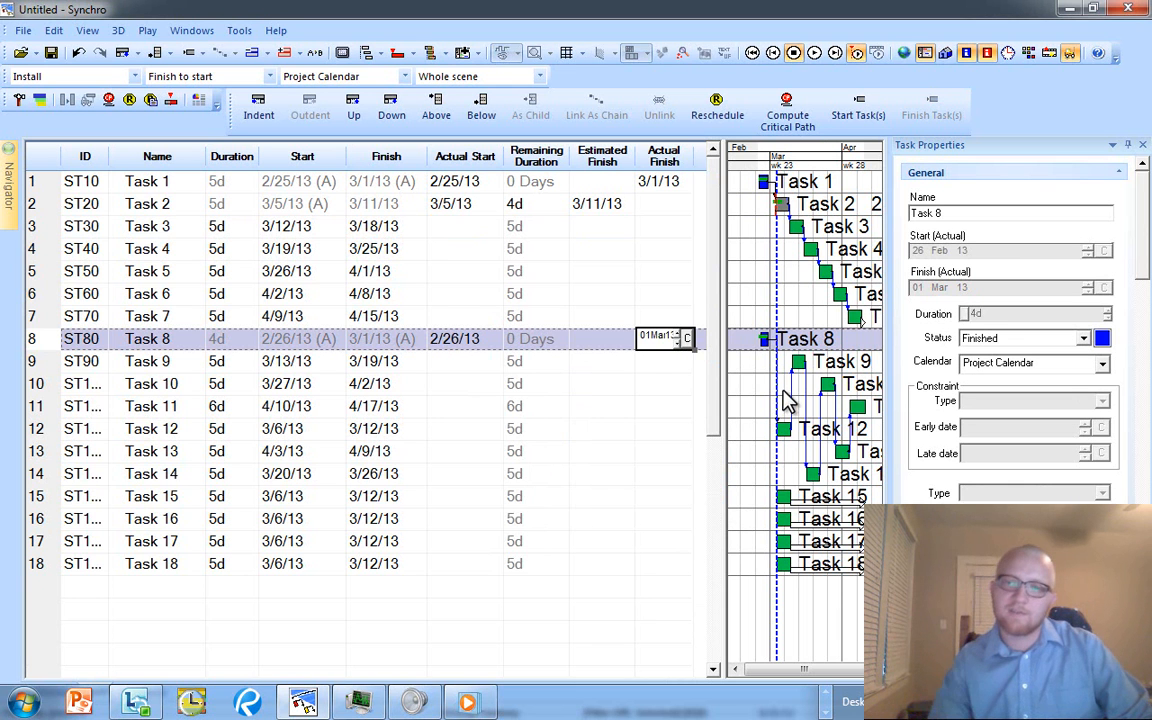
Step: Examine the bars of the finished, started and planned tasks against the dashed date line in the Gantt chart
left_click(750, 388)
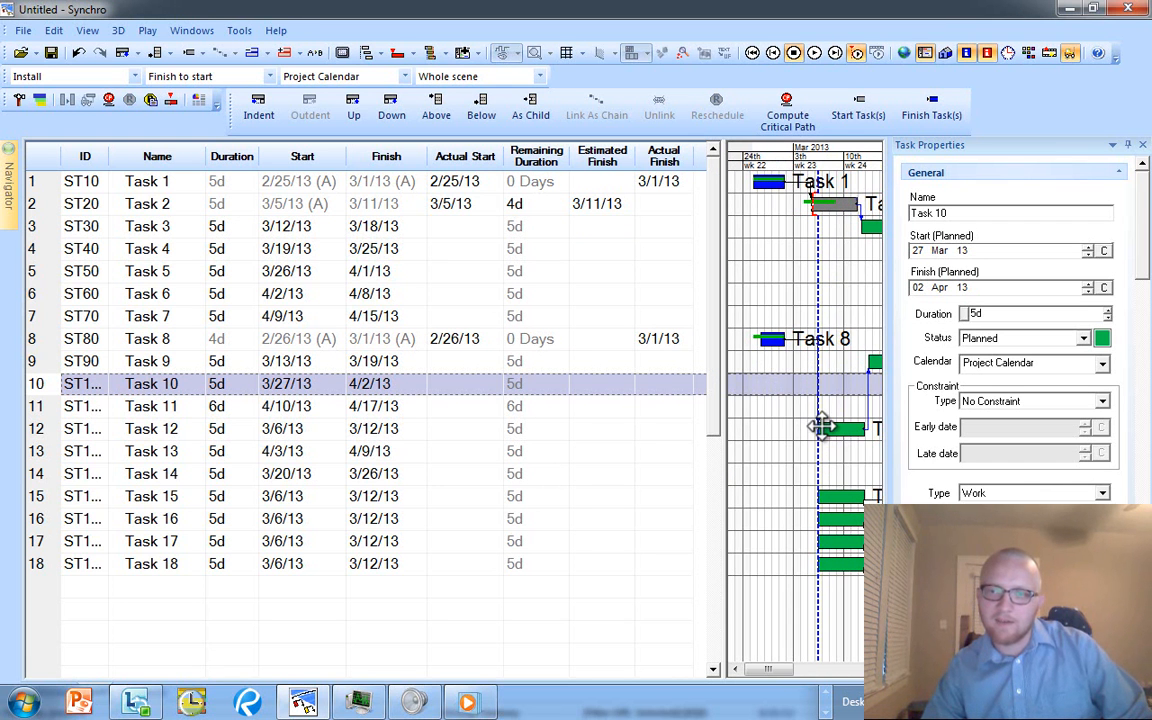
scroll(822, 426, "down", 2)
middle_click_drag(825, 427, 781, 413)
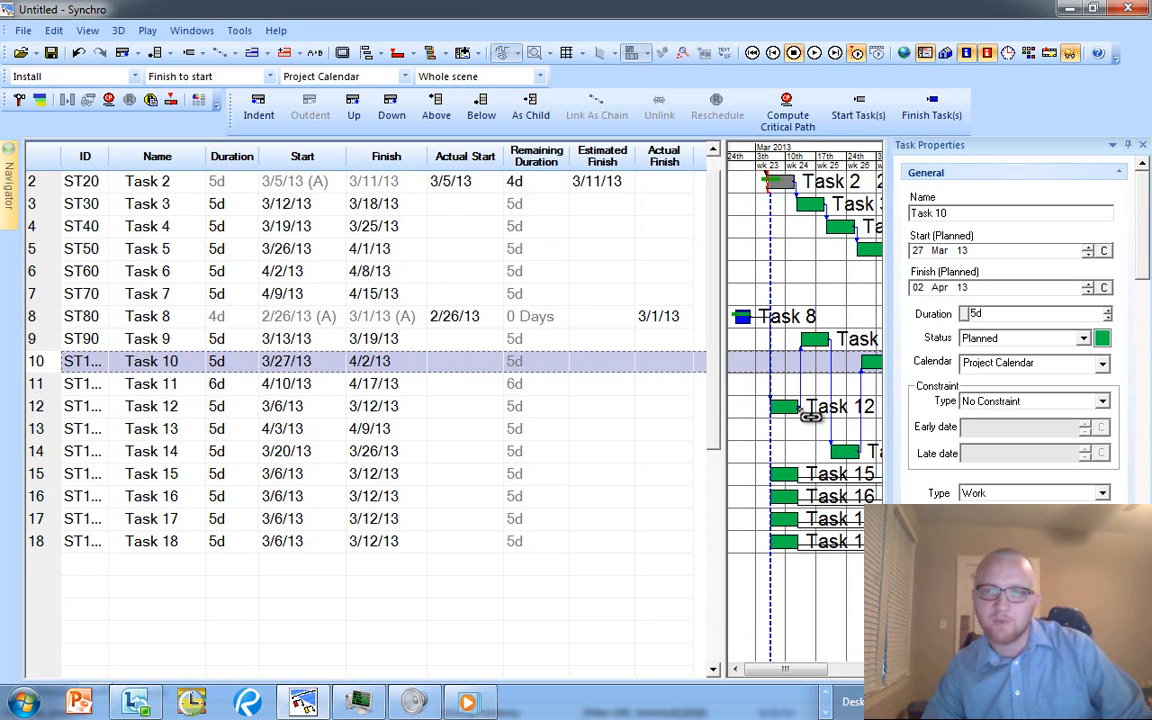
middle_click_drag(785, 342, 763, 441)
scroll(797, 427, "down", 2)
scroll(797, 427, "down", 1)
left_click_drag(726, 410, 710, 411)
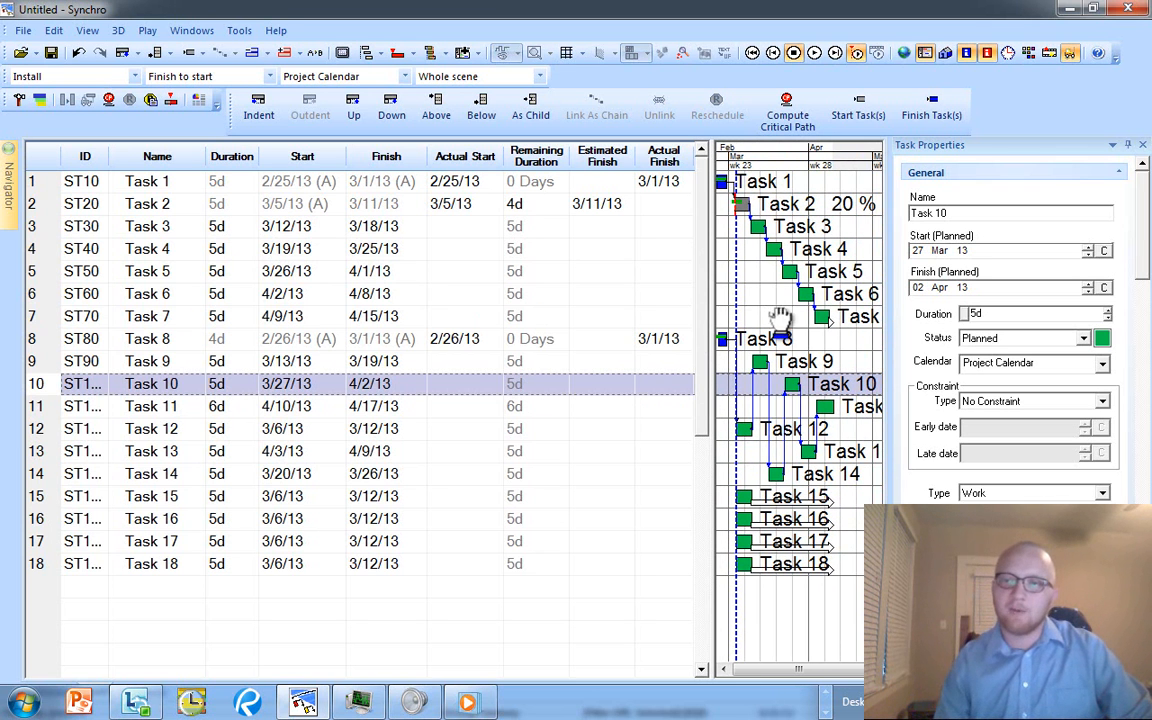
middle_click_drag(771, 316, 810, 330)
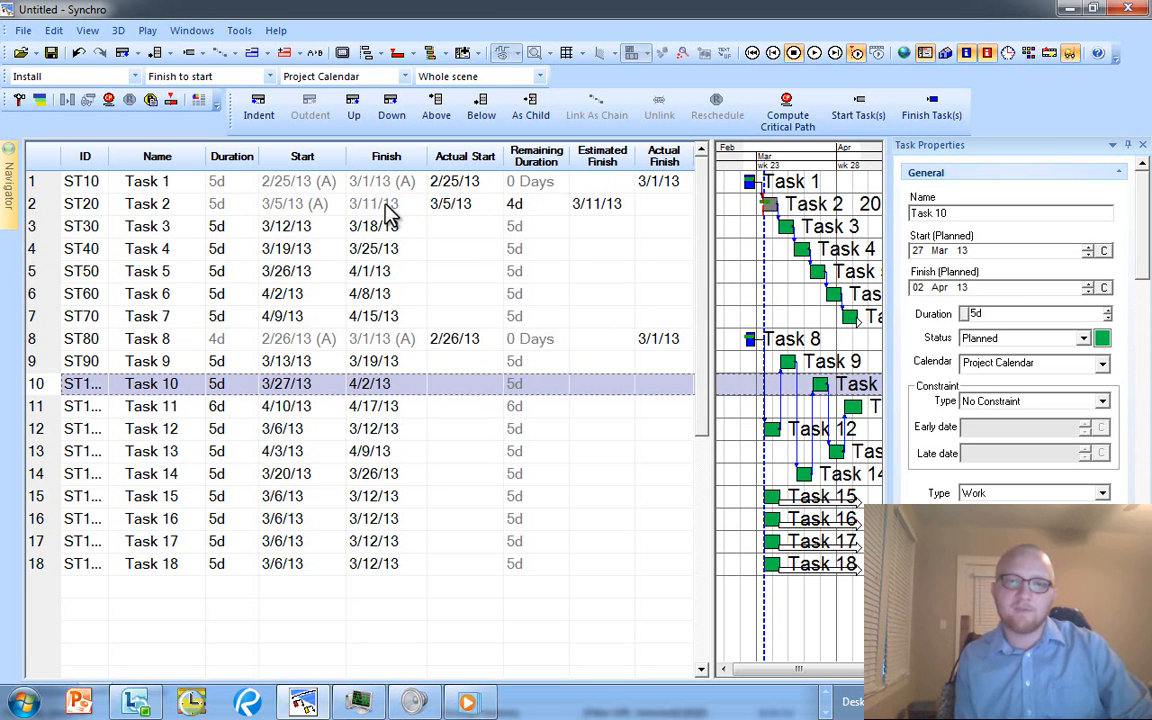
Step: Compare the Start and Finish cells of the finished Task 1, the started Task 2 and the planned Task 3
left_click(302, 226)
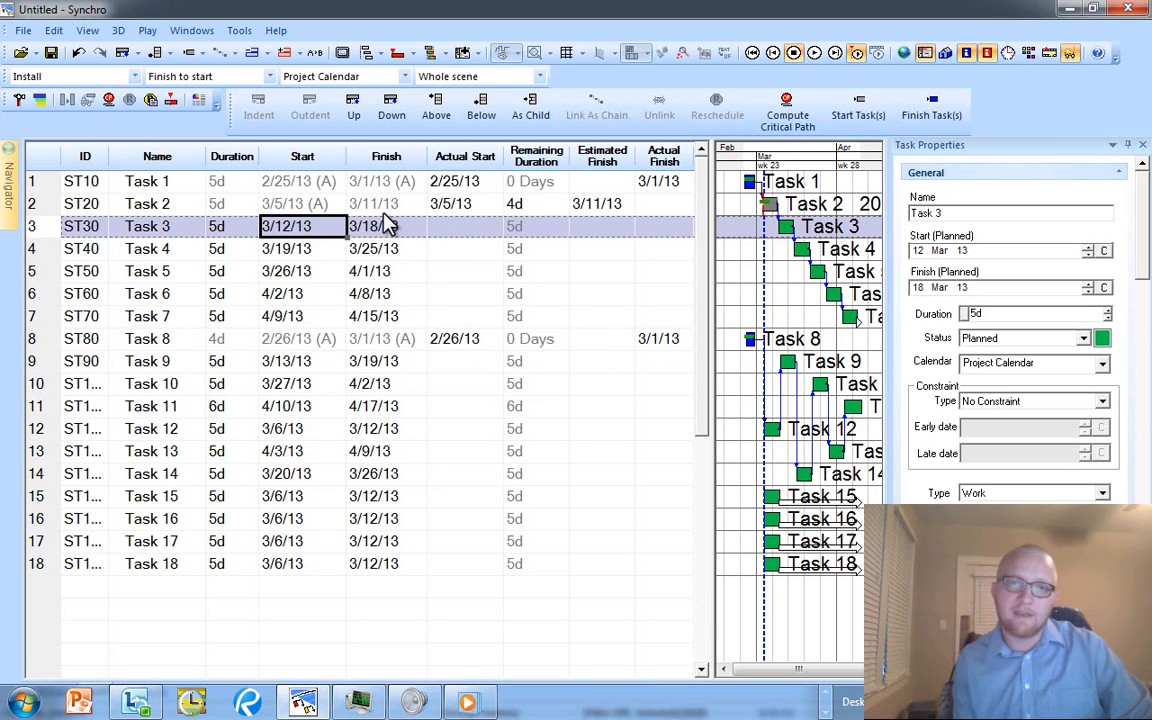
left_click(295, 205)
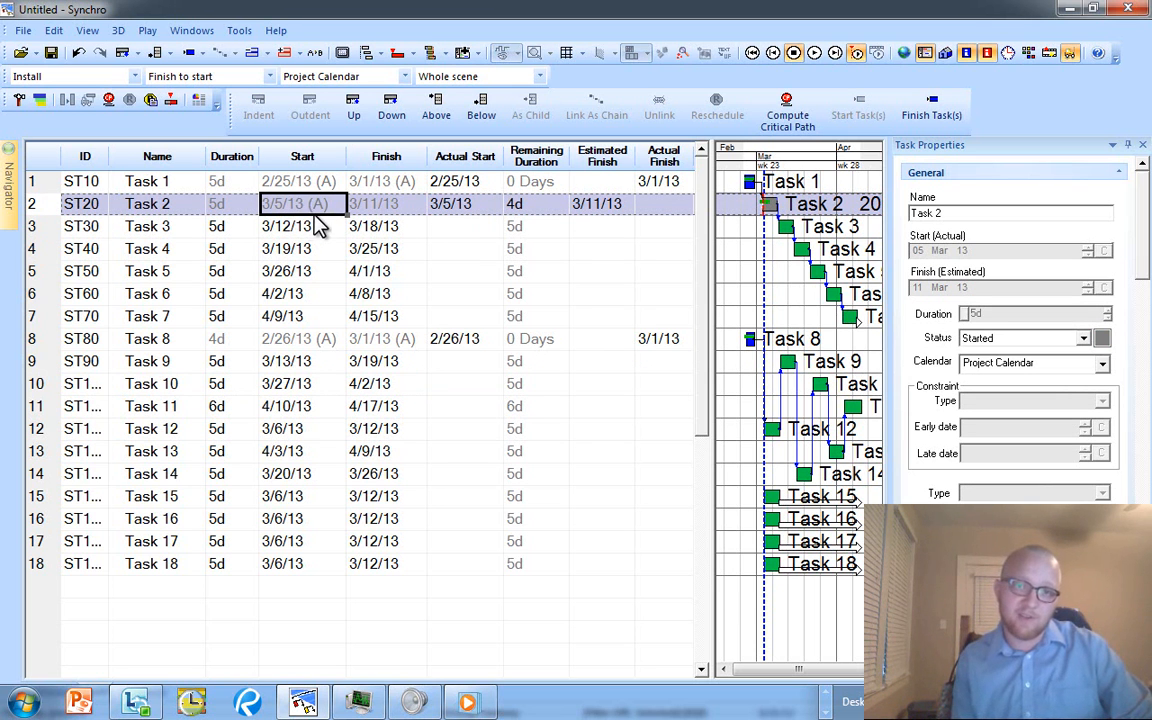
left_click(383, 184)
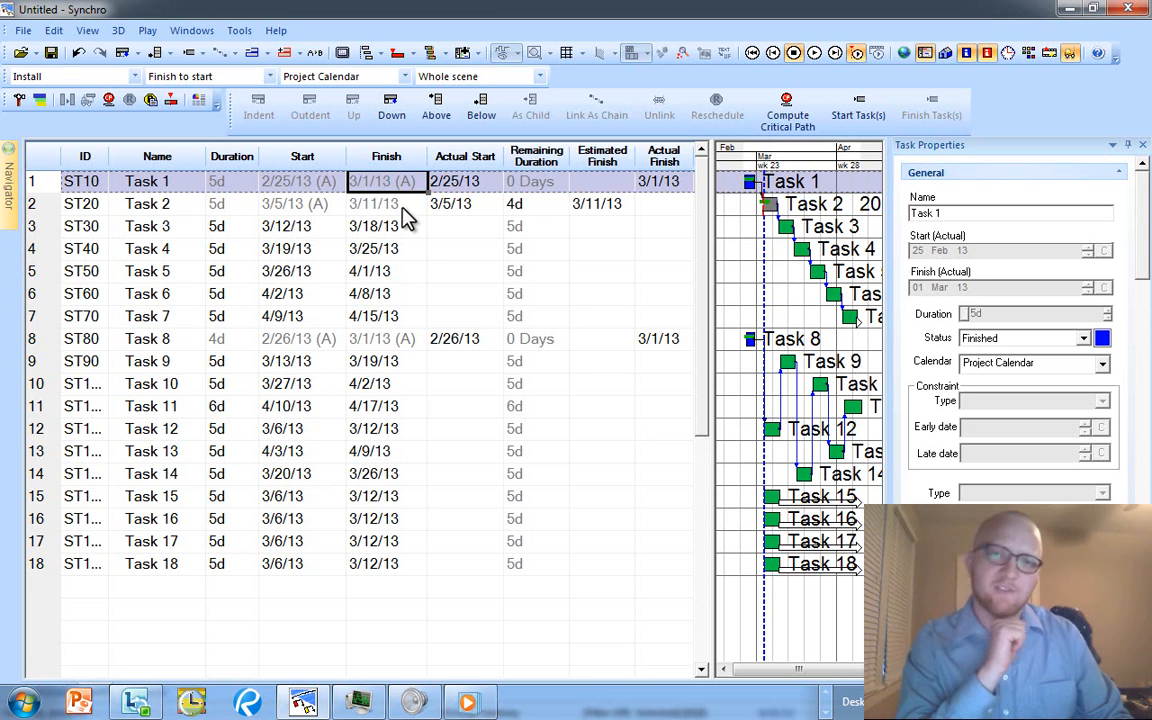
left_click(403, 207)
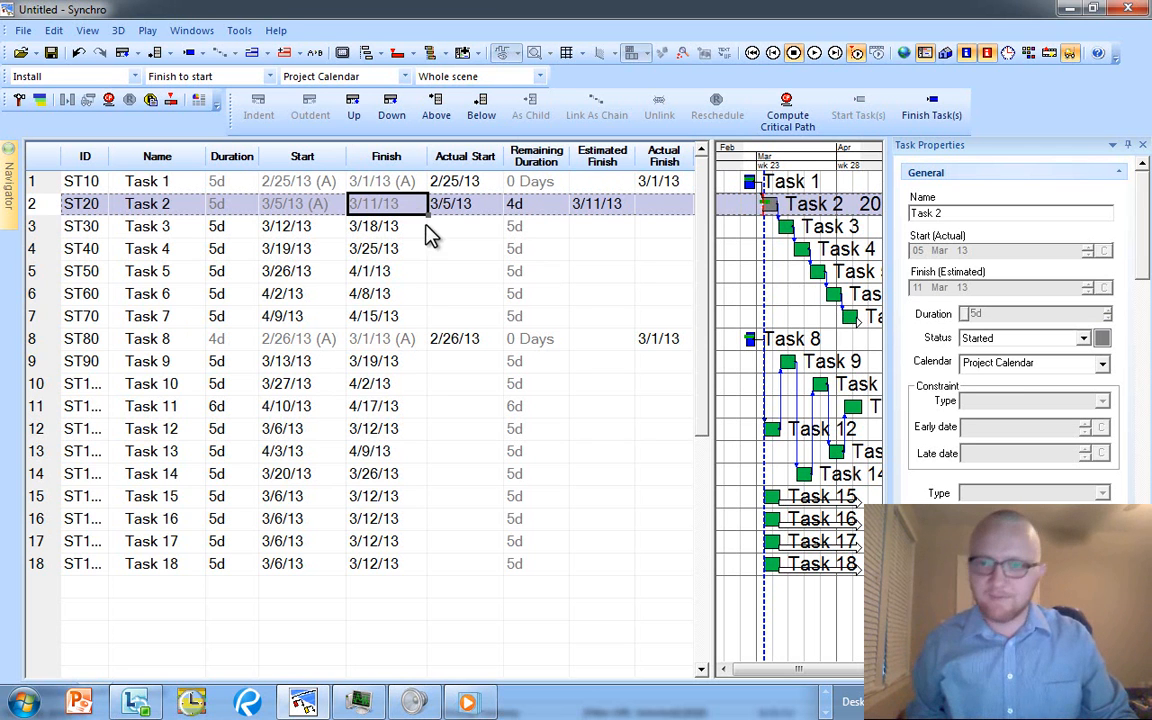
Step: Save the task table's current column layout in the project as "Updating Layout"
right_click(418, 167)
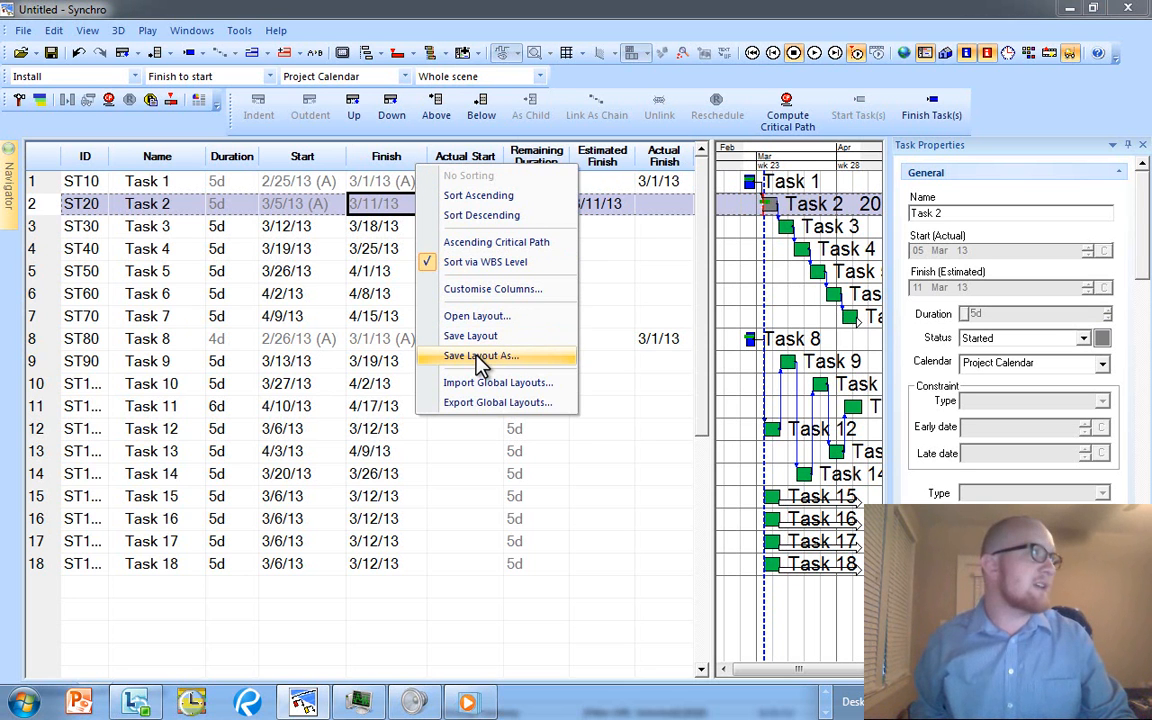
left_click(481, 358)
left_click(527, 450)
type("Updat")
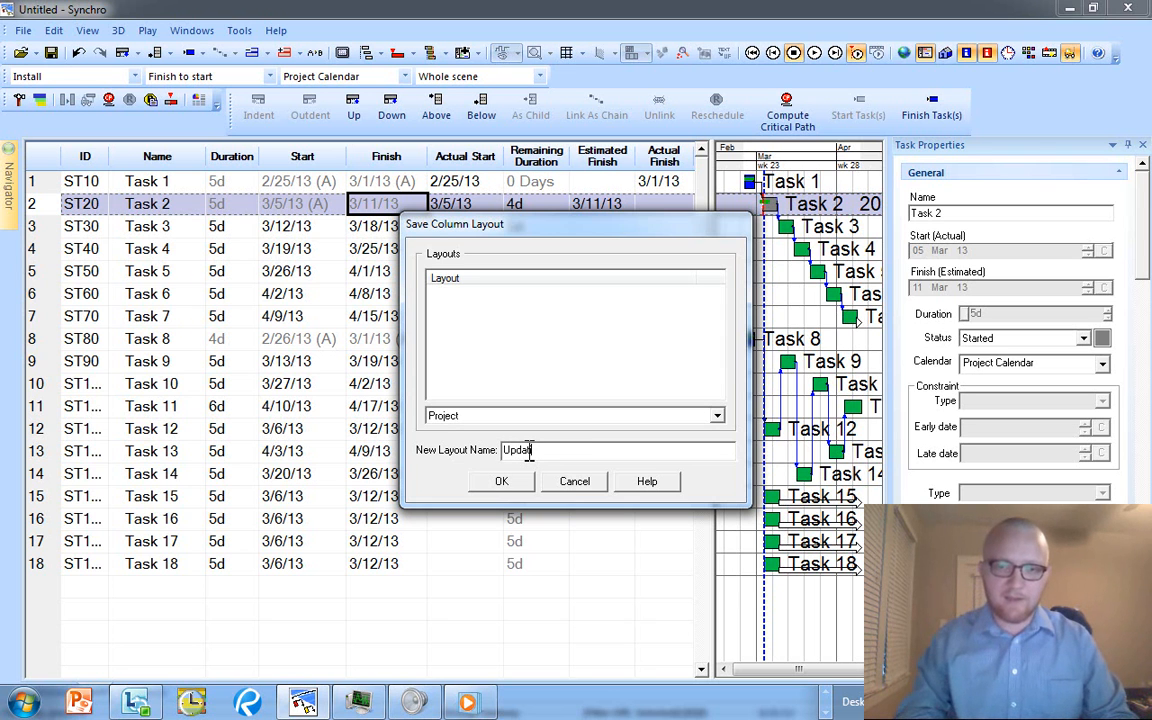
type("ing Layout")
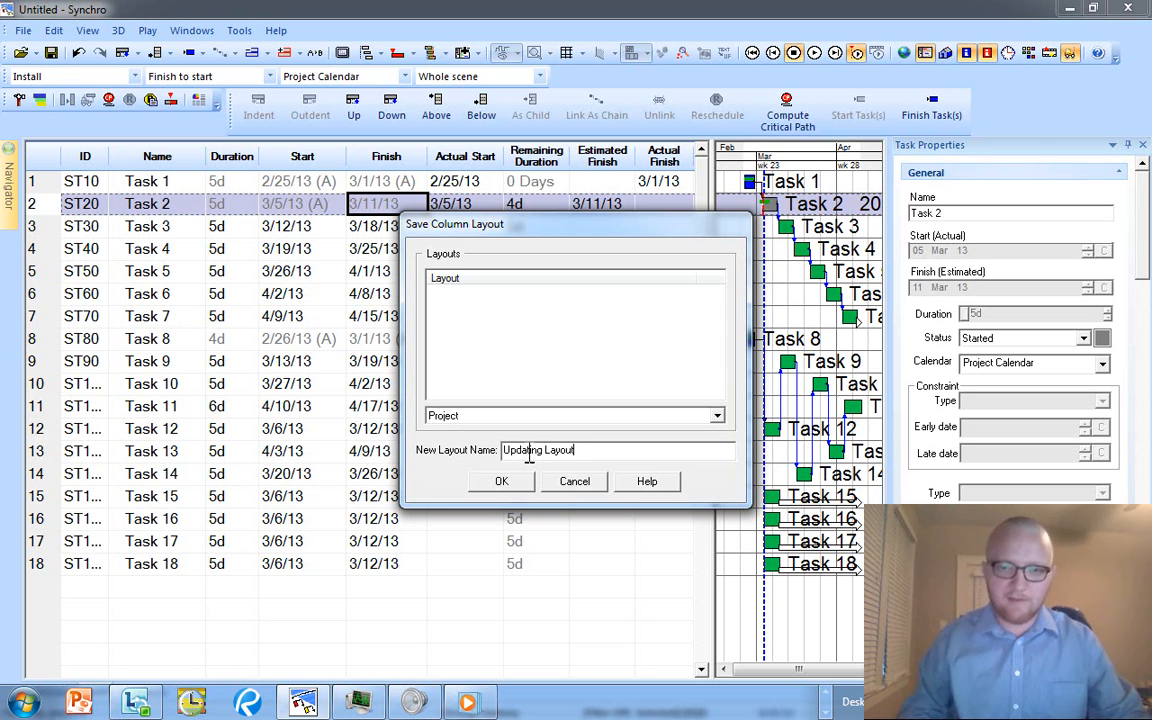
left_click(502, 483)
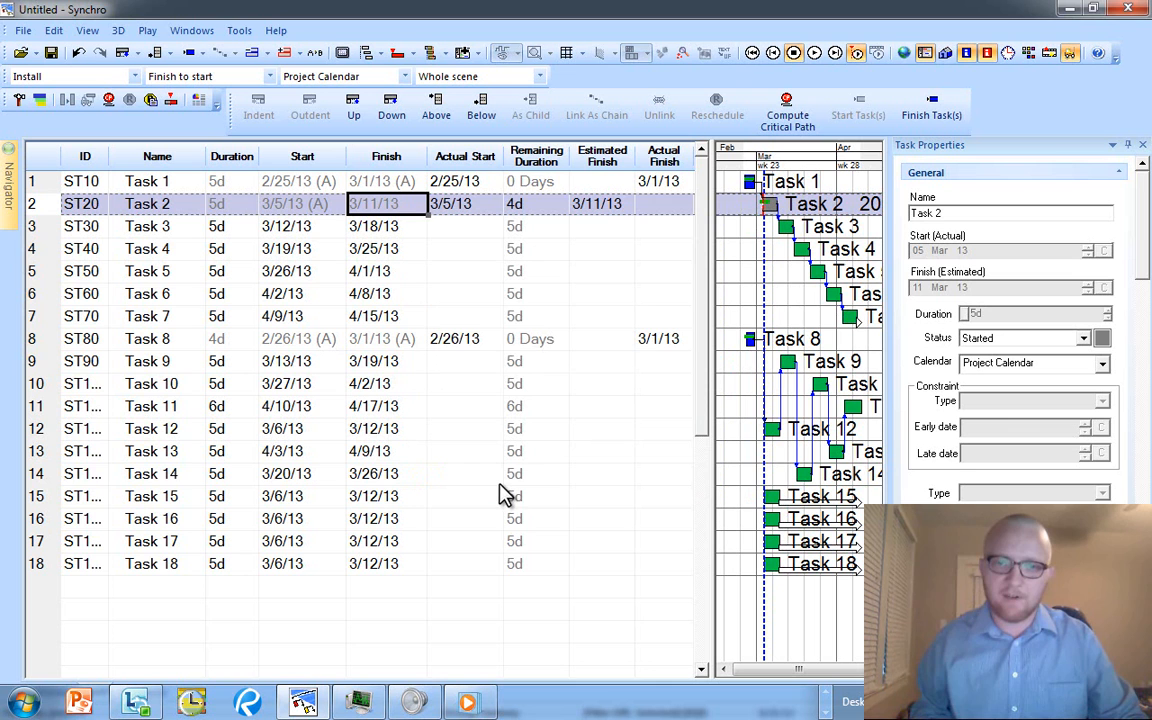
Step: Remove the Actual Start, Remaining Duration, Estimated Finish and Actual Finish columns from the task table and narrow the table to the remaining columns
right_click(489, 164)
left_click(537, 287)
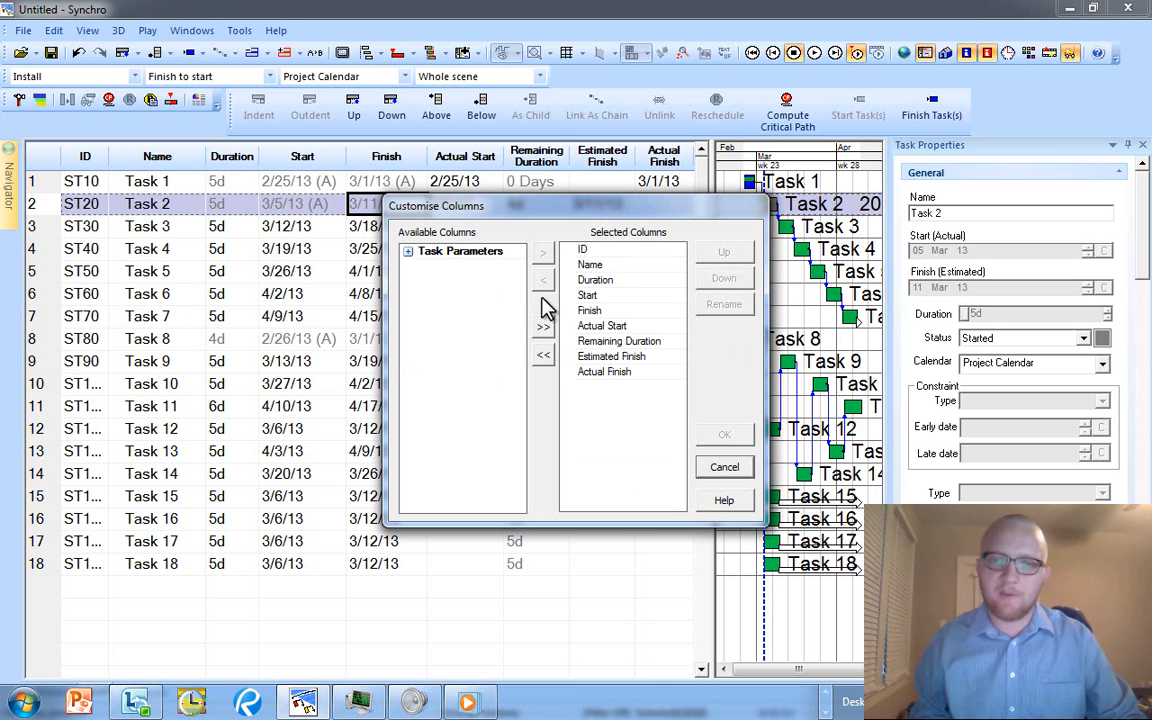
left_click(585, 327)
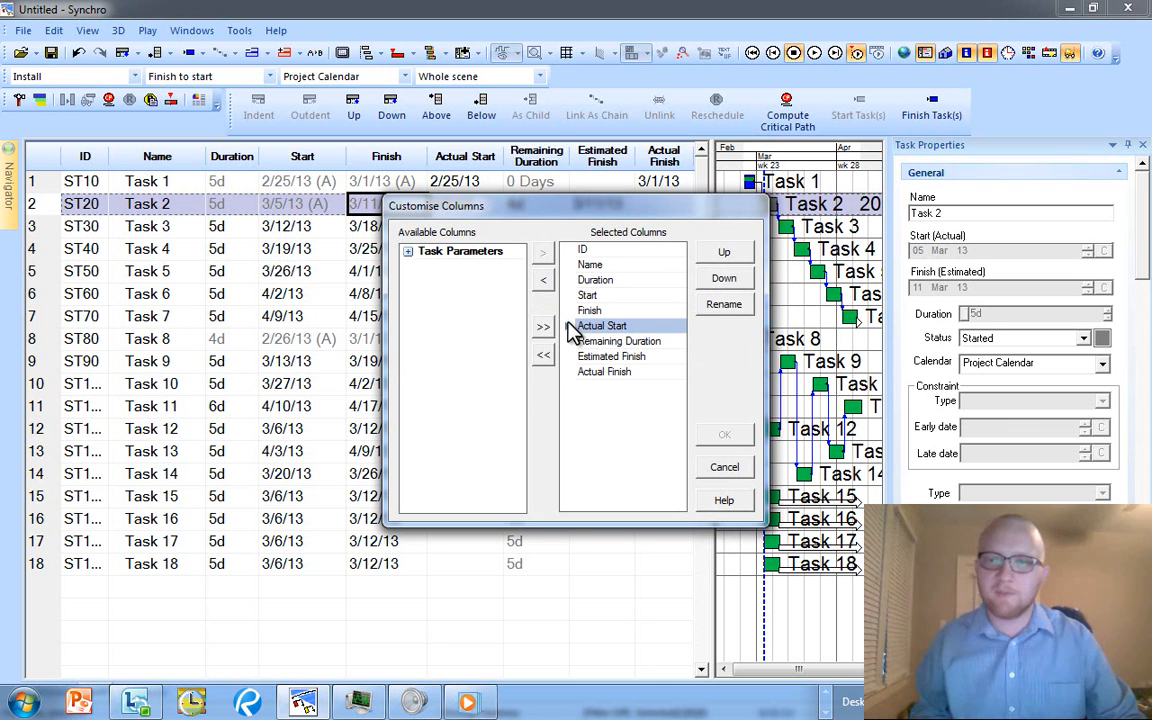
left_click(542, 282)
left_click(542, 282)
left_click(542, 283)
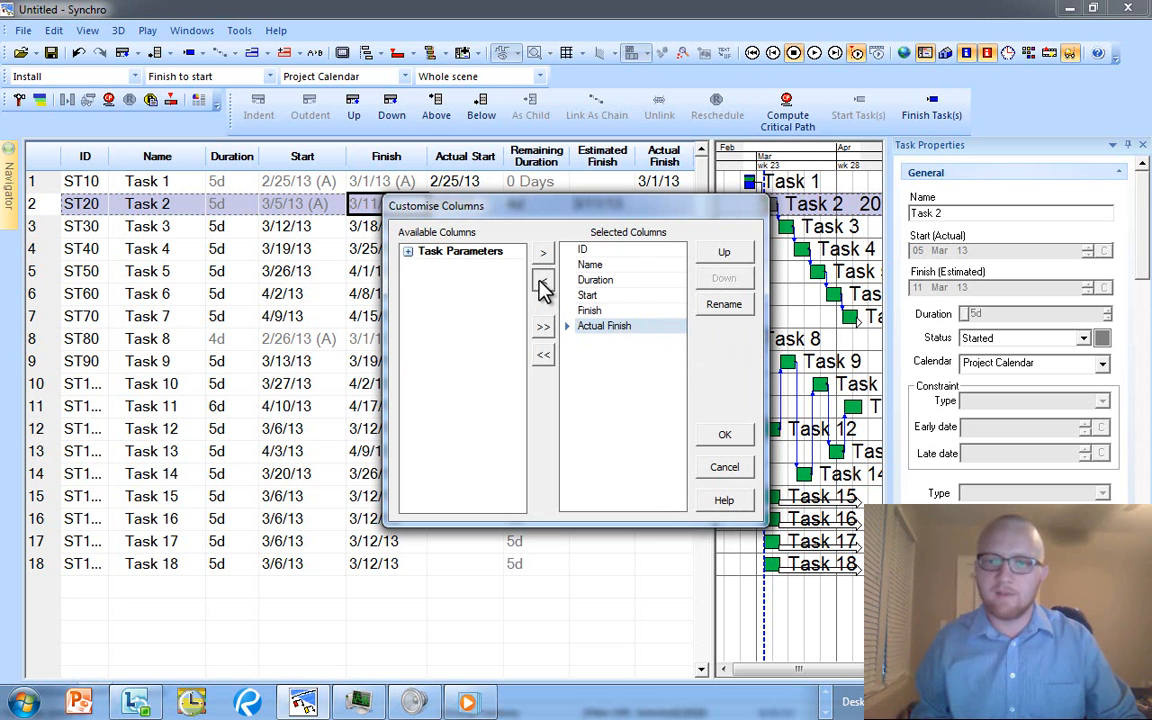
left_click(542, 283)
left_click(725, 436)
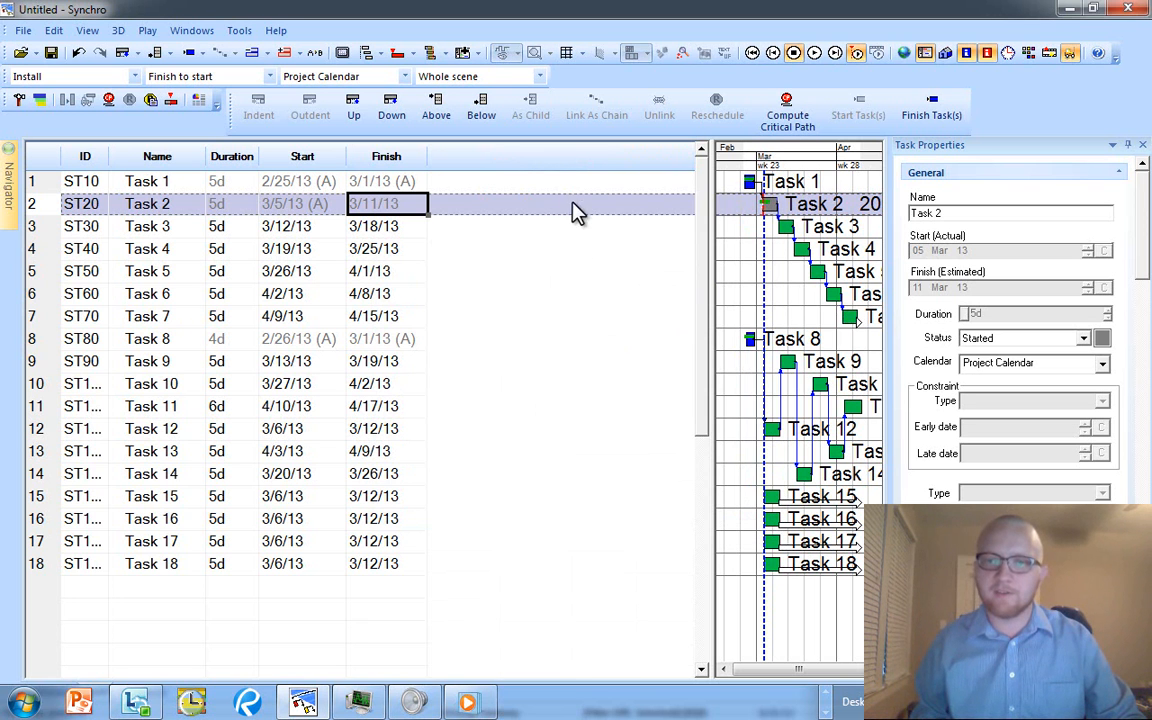
left_click_drag(708, 260, 468, 296)
Step: Save the reduced column arrangement in the project as a new layout named "Printing Layout"
right_click(368, 162)
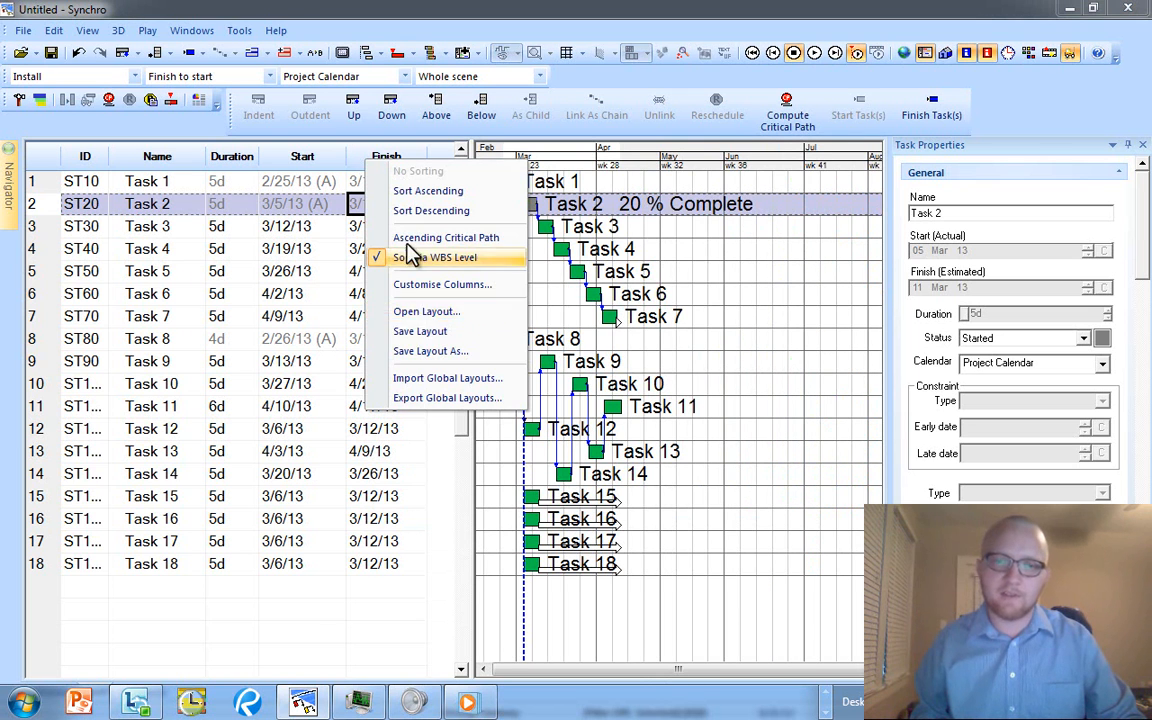
left_click(421, 352)
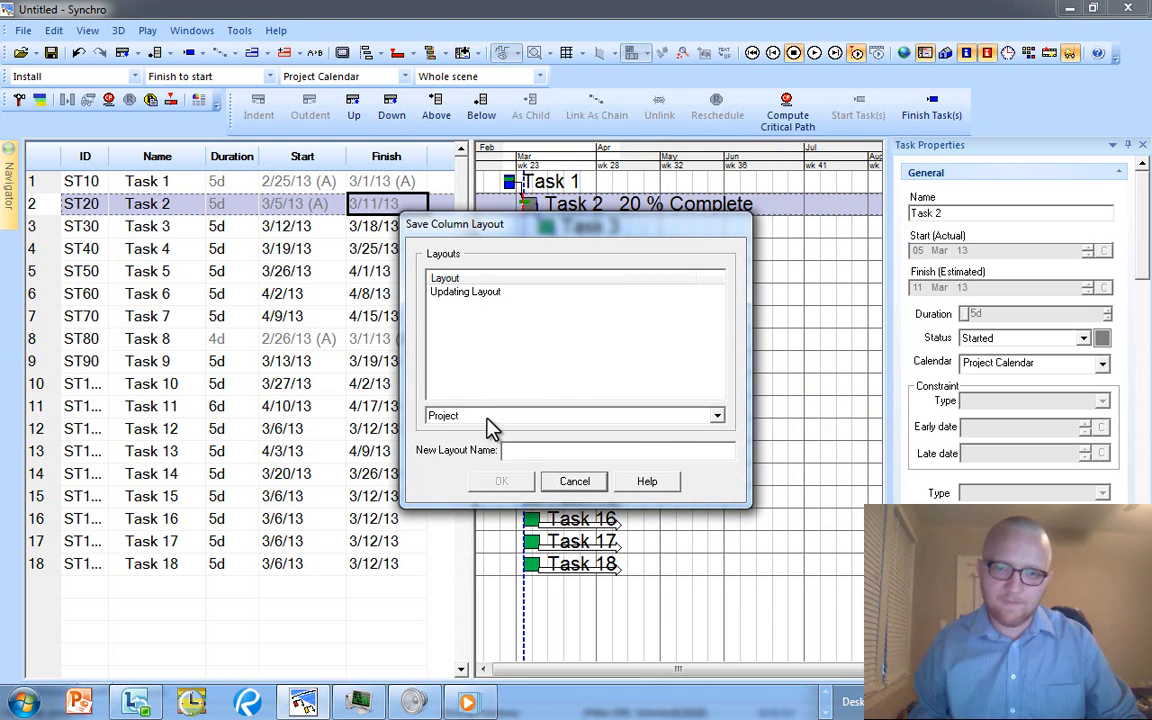
left_click(522, 449)
type("Printing Layout")
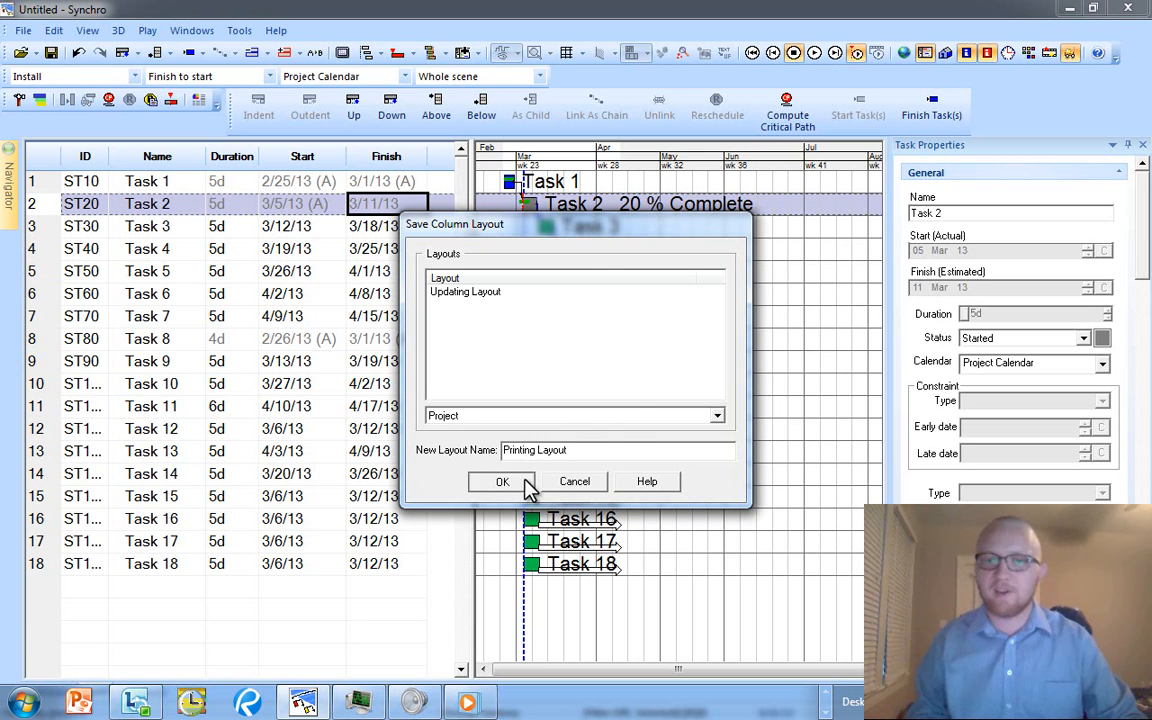
left_click(503, 482)
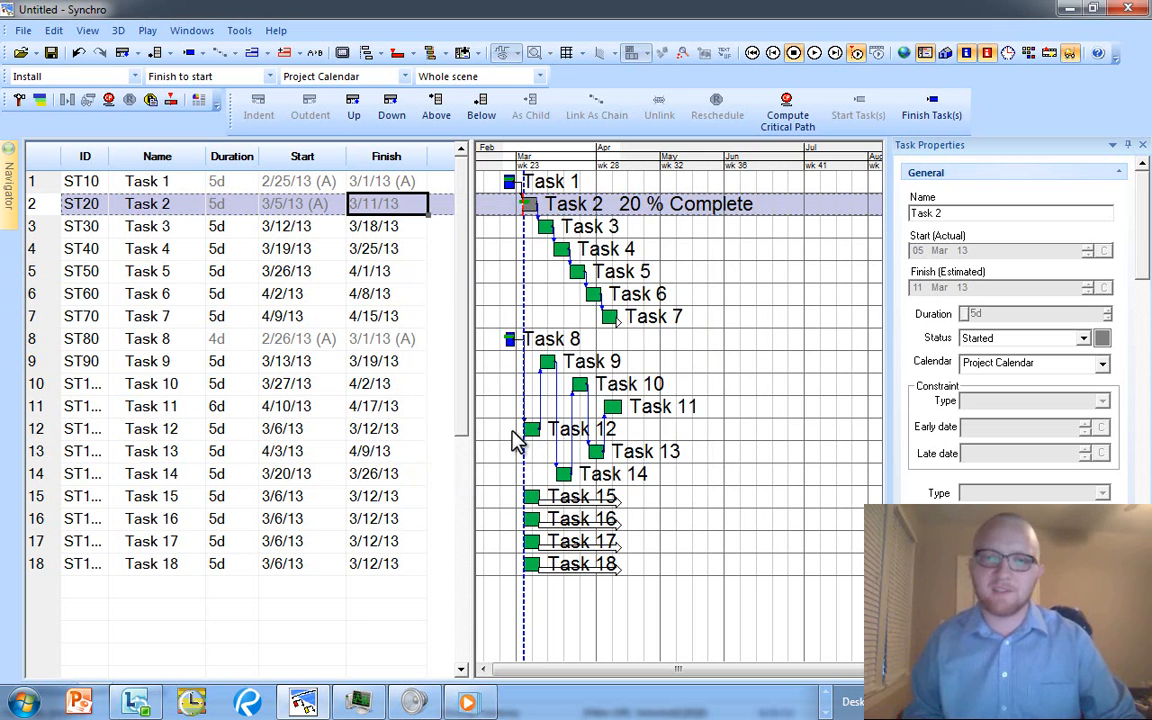
Step: Load the saved "Updating Layout" into the task table and widen the table to fit all its columns
right_click(388, 158)
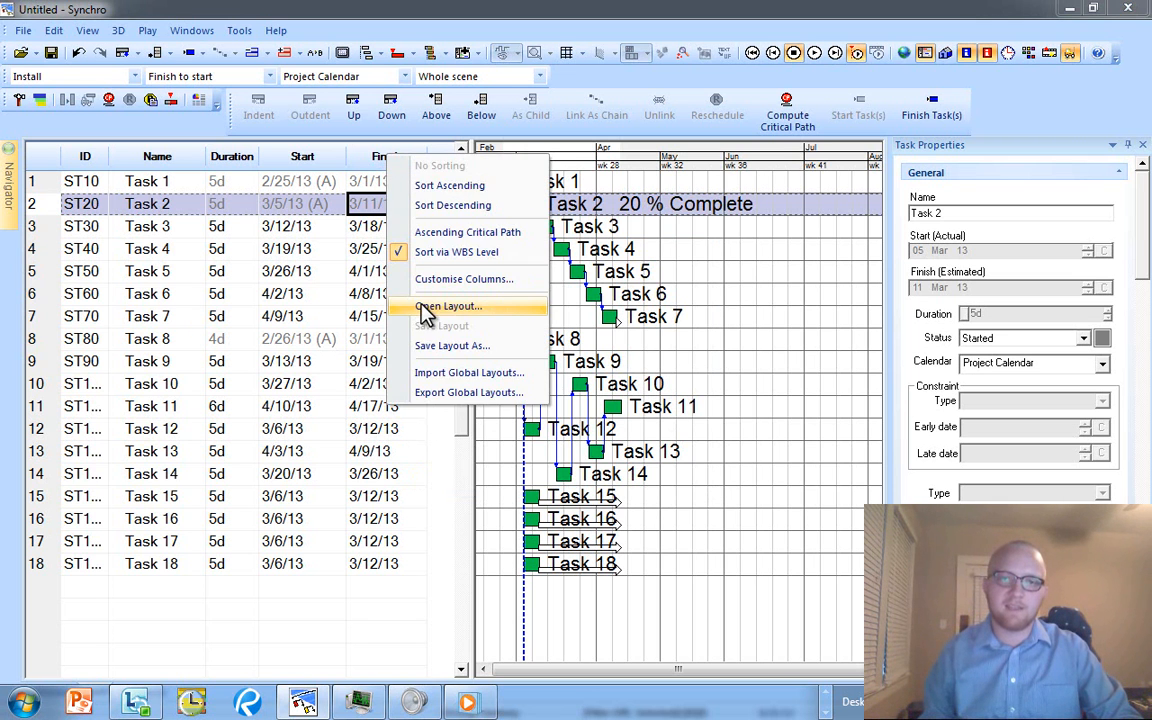
left_click(424, 312)
left_click(462, 292)
left_click(508, 480)
left_click_drag(474, 453, 715, 468)
Step: Load the saved "Printing Layout" and narrow the task table to its Finish column to give the Gantt chart more room
right_click(507, 159)
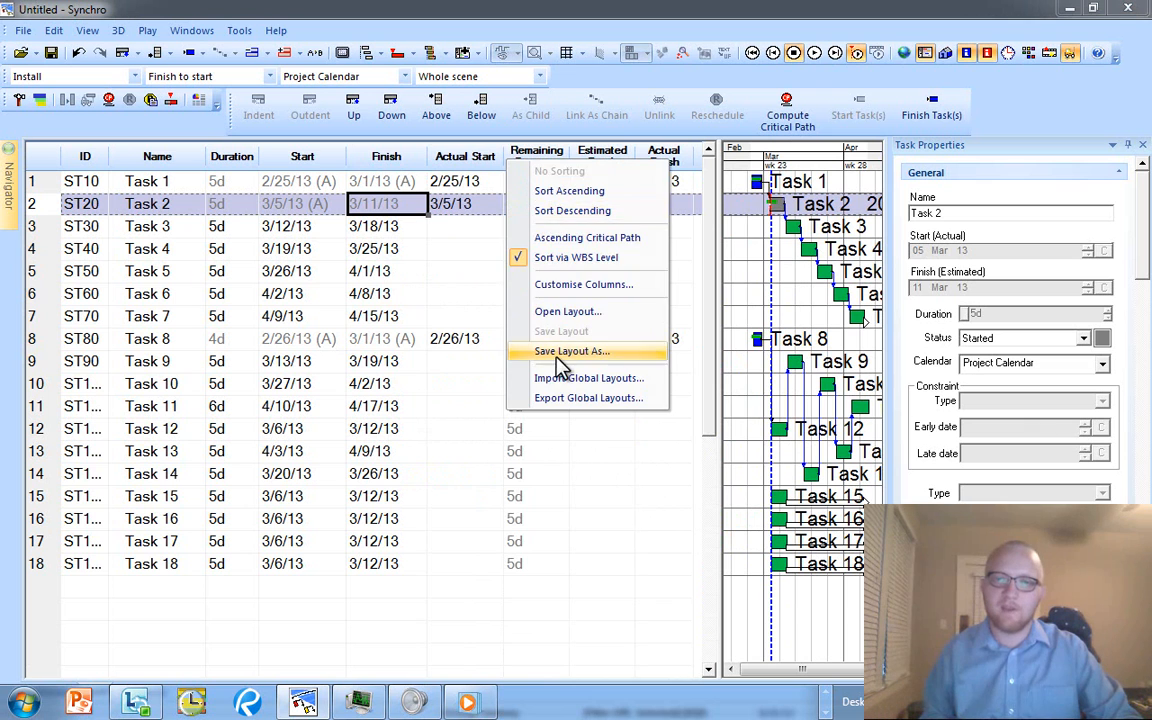
left_click(540, 312)
left_click(503, 307)
left_click(501, 481)
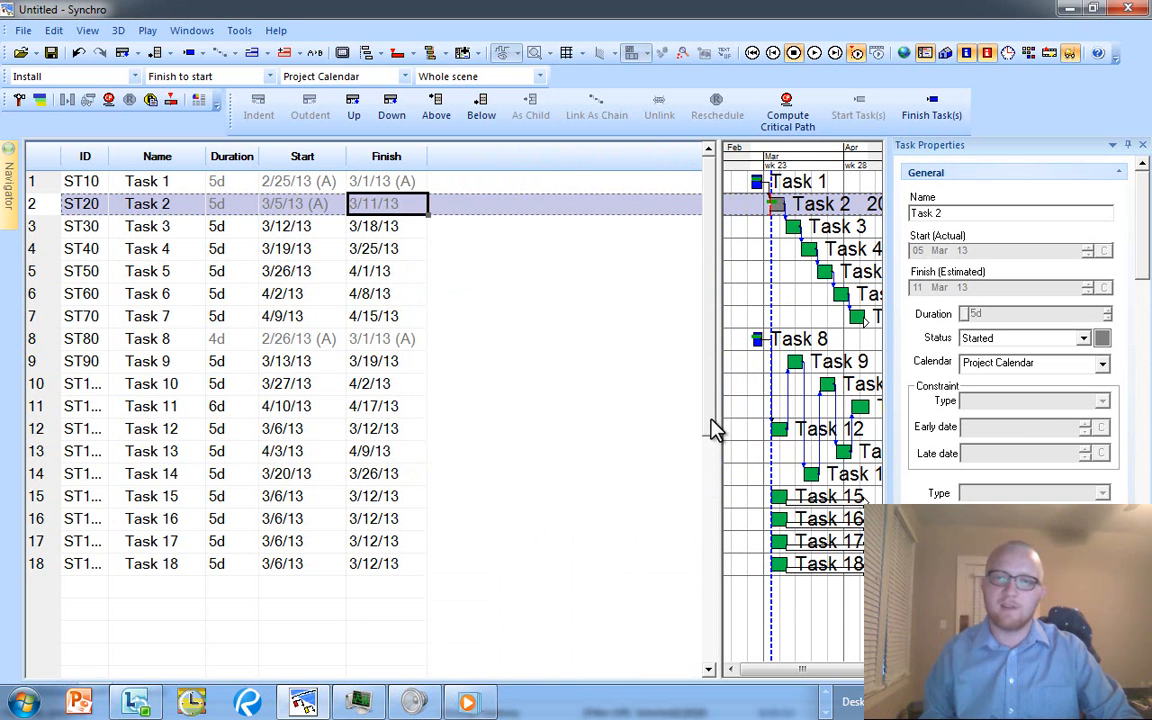
left_click_drag(717, 434, 456, 414)
left_click_drag(545, 381, 578, 381)
scroll(563, 406, "up", 2)
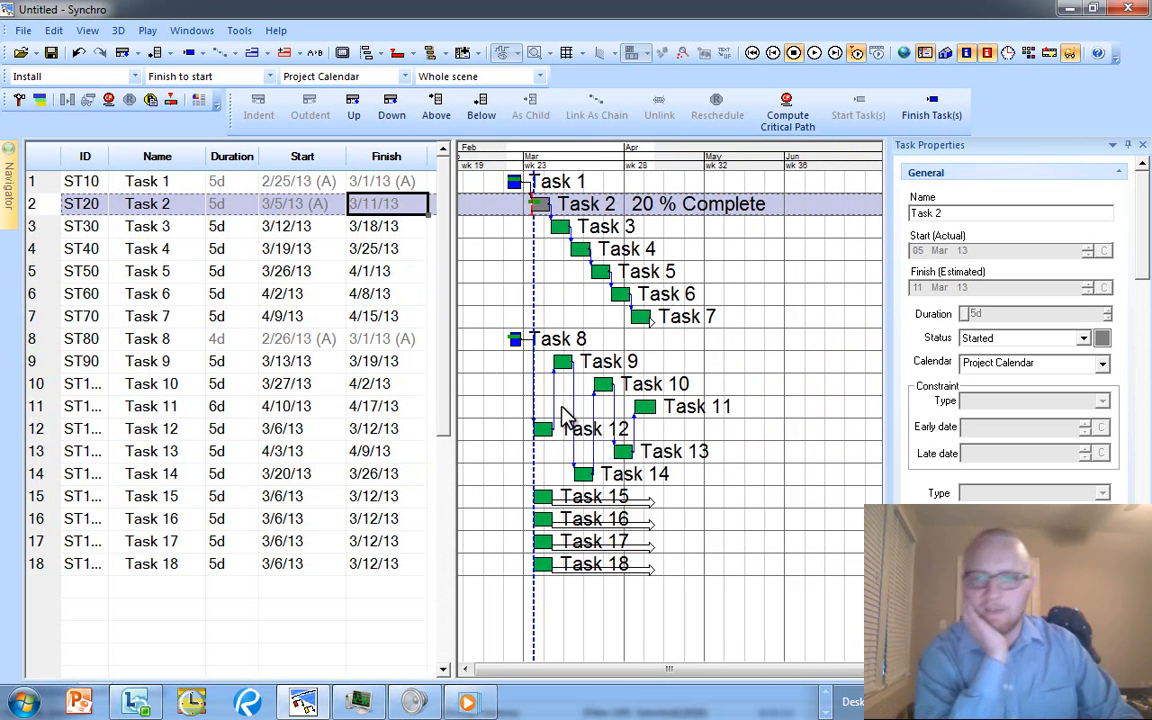